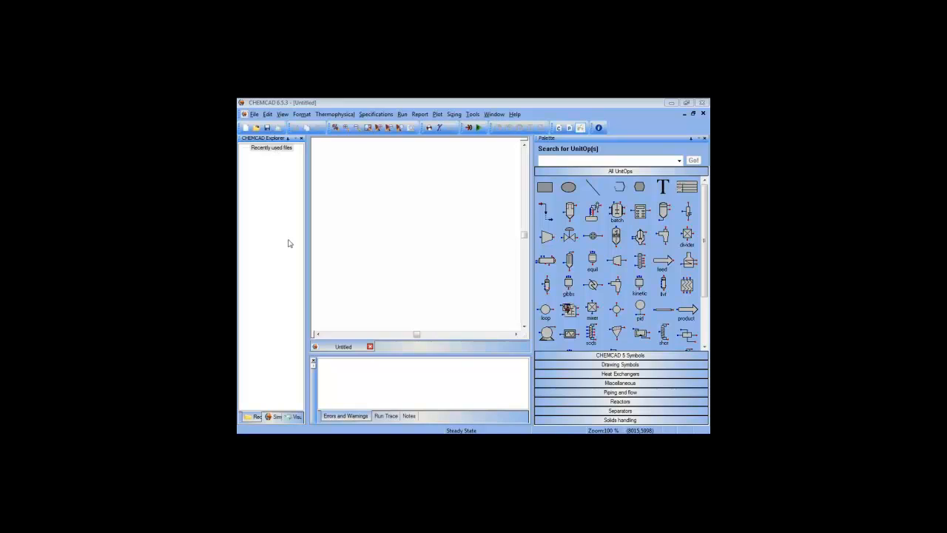
- Show the simulation tree in the CHEMCAD Explorer with small icons
click(275, 417)
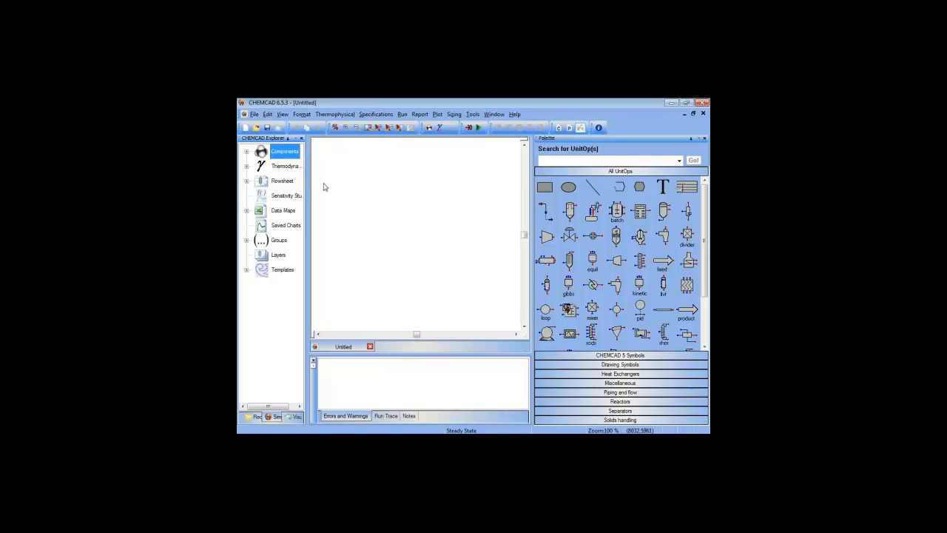
right_click(259, 290)
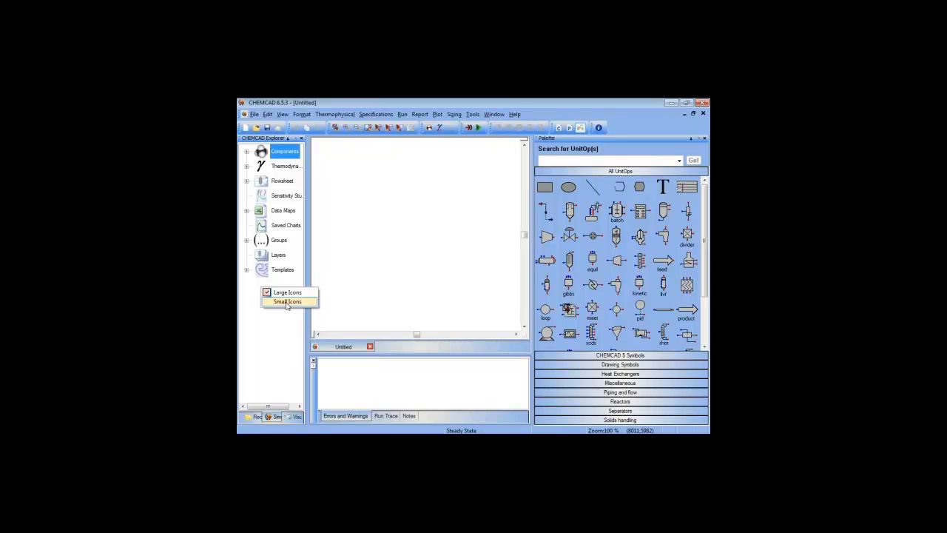
click(287, 302)
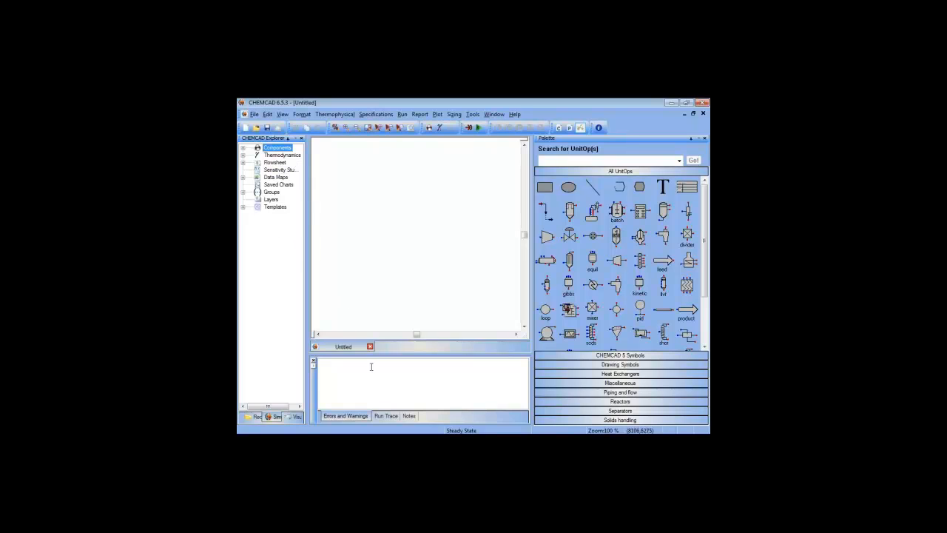
- Examine the Explorer's CHEMCAD_VBA tree and the Run Trace, Errors and Warnings, and Notes message views
click(294, 418)
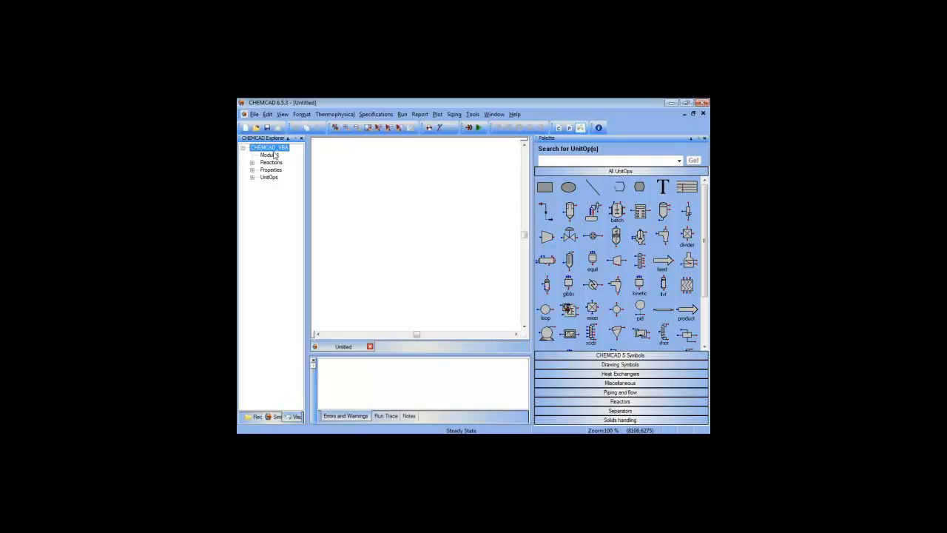
click(274, 416)
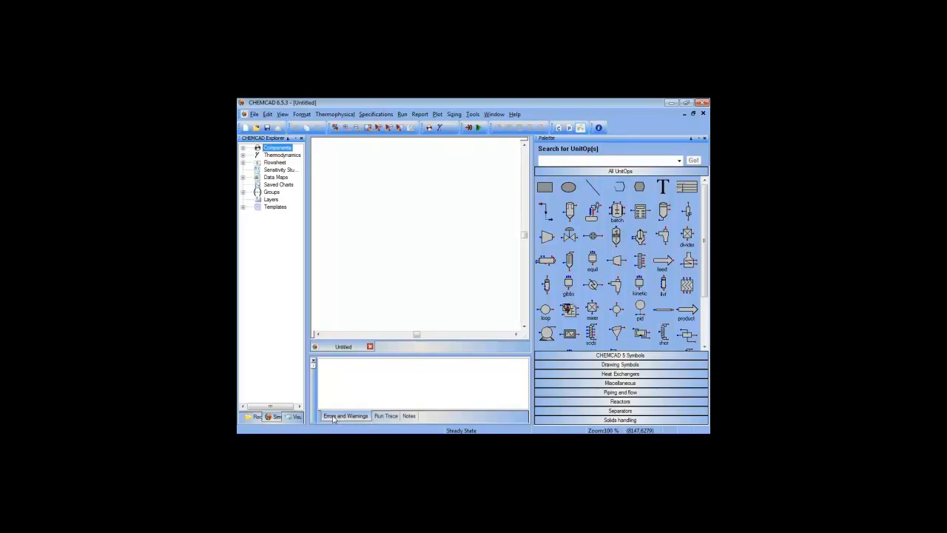
click(386, 416)
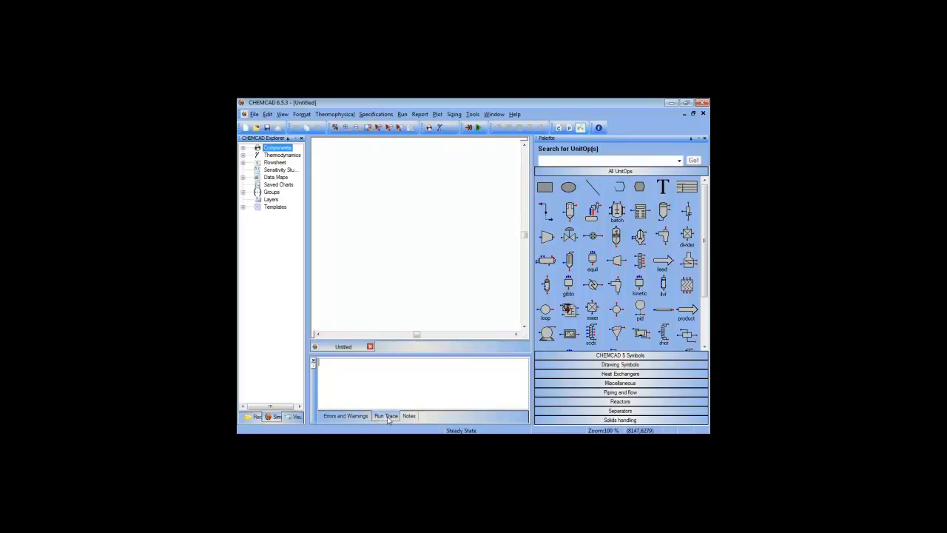
click(413, 418)
click(353, 418)
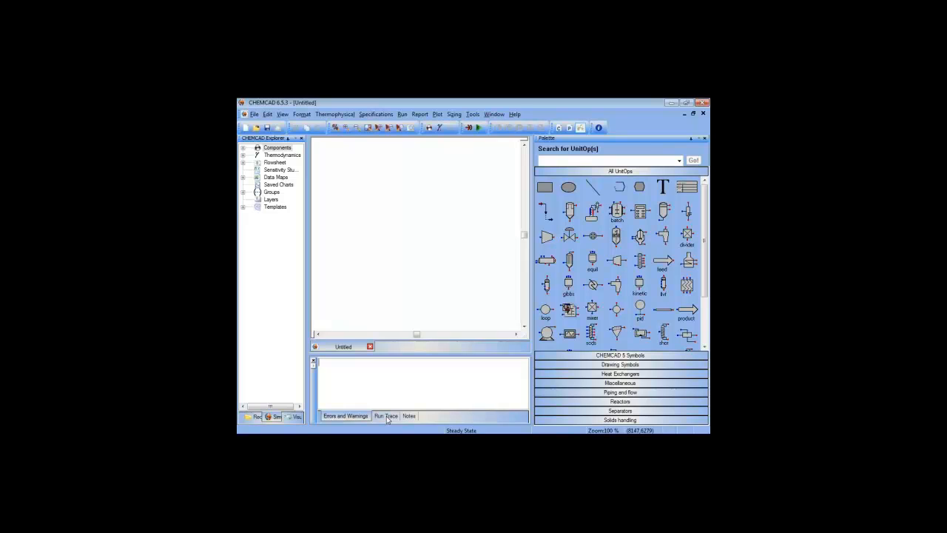
click(410, 418)
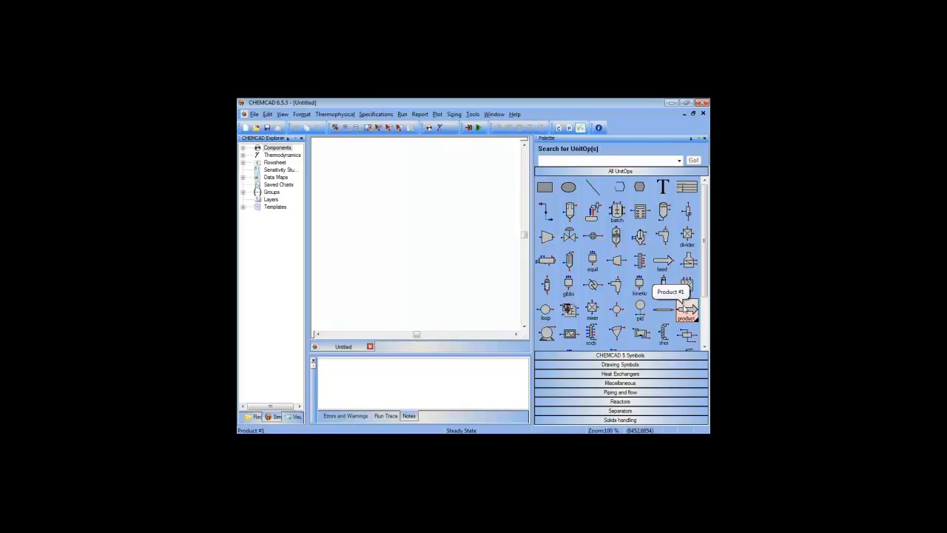
- Browse the CHEMCAD 5 Symbols, Drawing Symbols, Heat Exchangers, and Piping and flow categories of unit operations
click(620, 357)
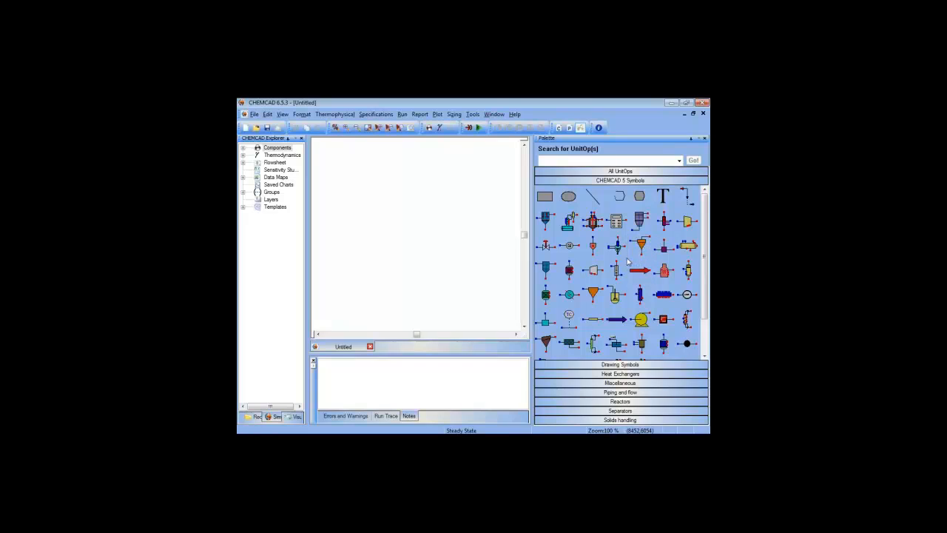
click(620, 365)
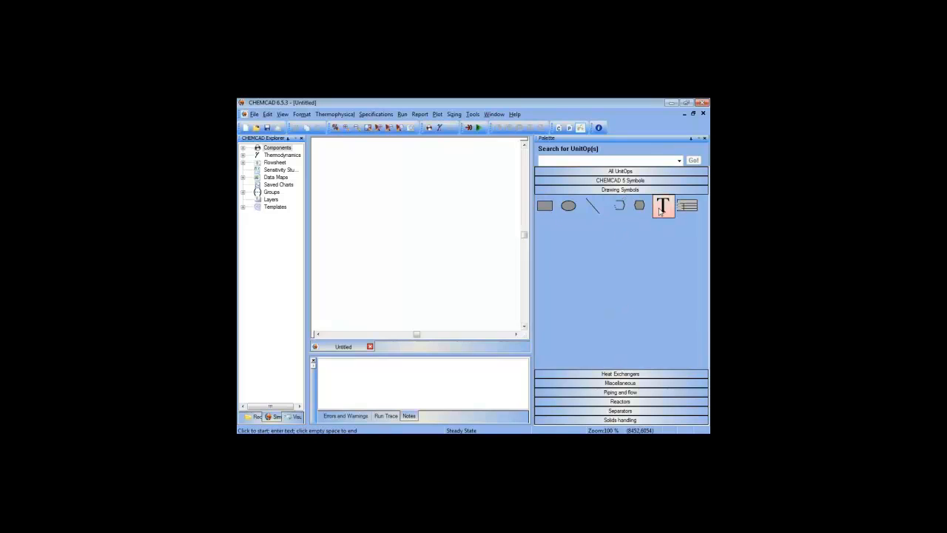
click(621, 373)
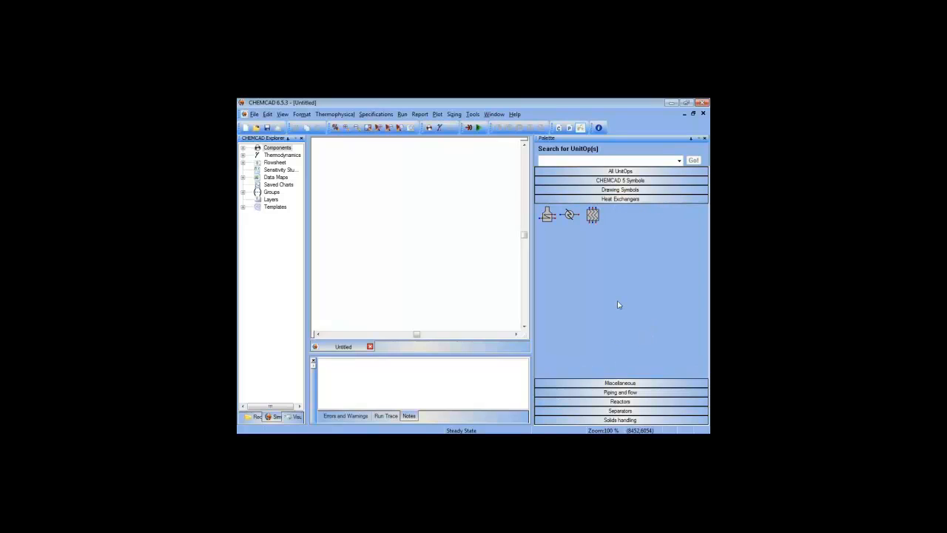
click(622, 392)
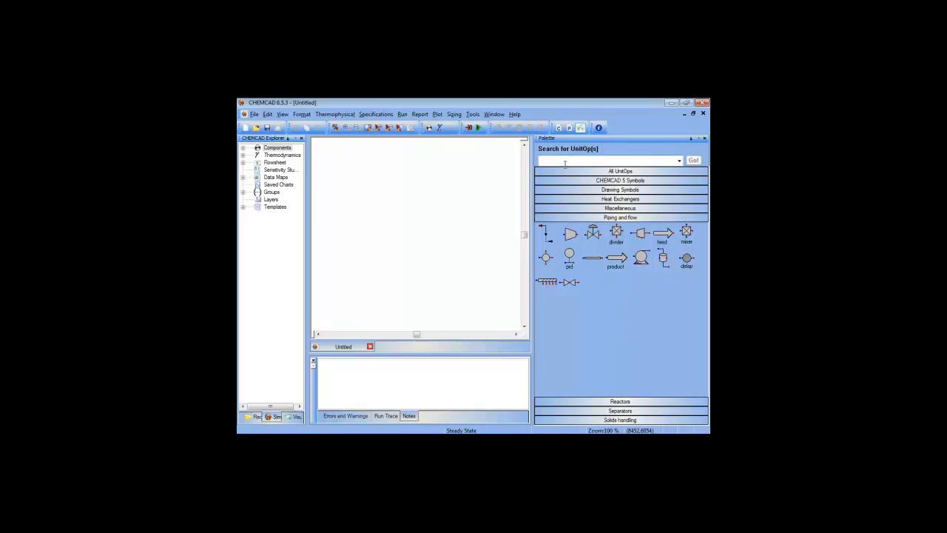
- Search the unit operations for "heat", and remove the search results category to return to All UnitOps
text(heat)
key(Return)
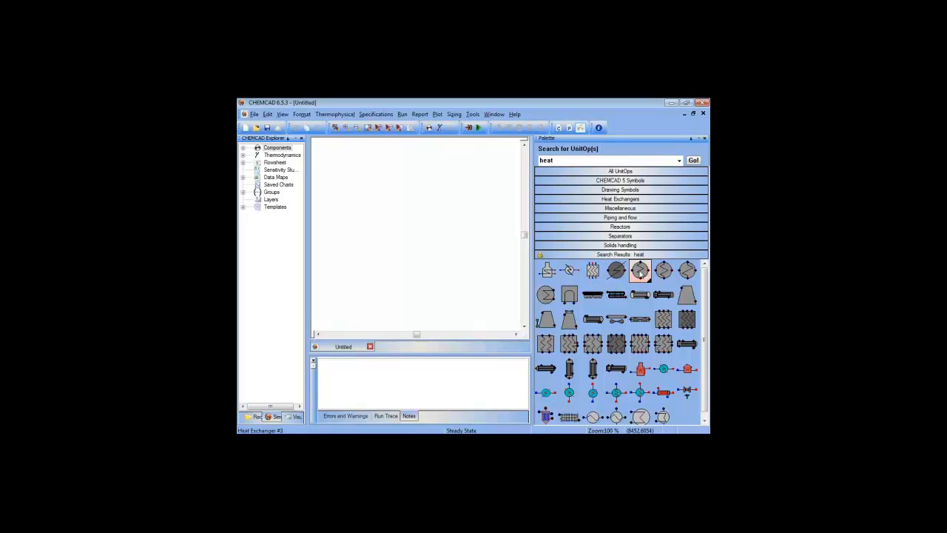
right_click(541, 257)
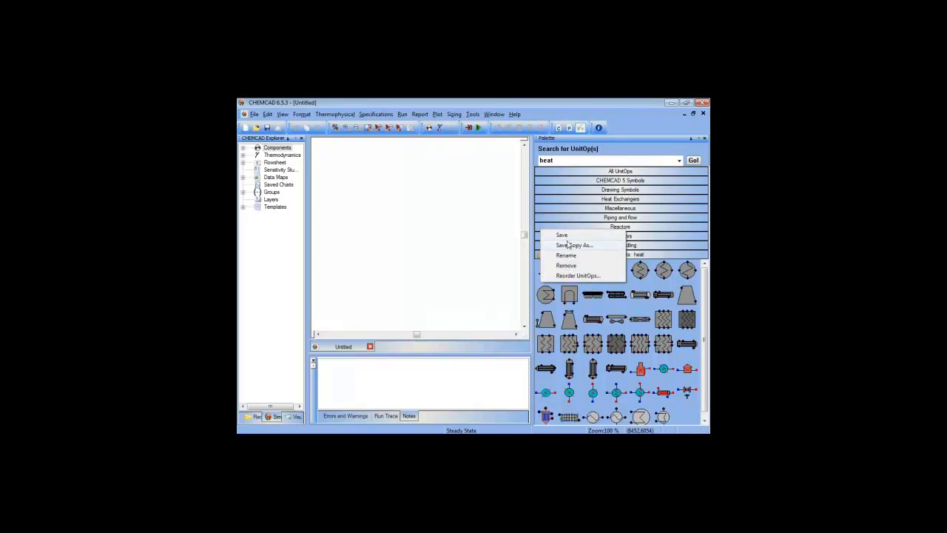
click(568, 265)
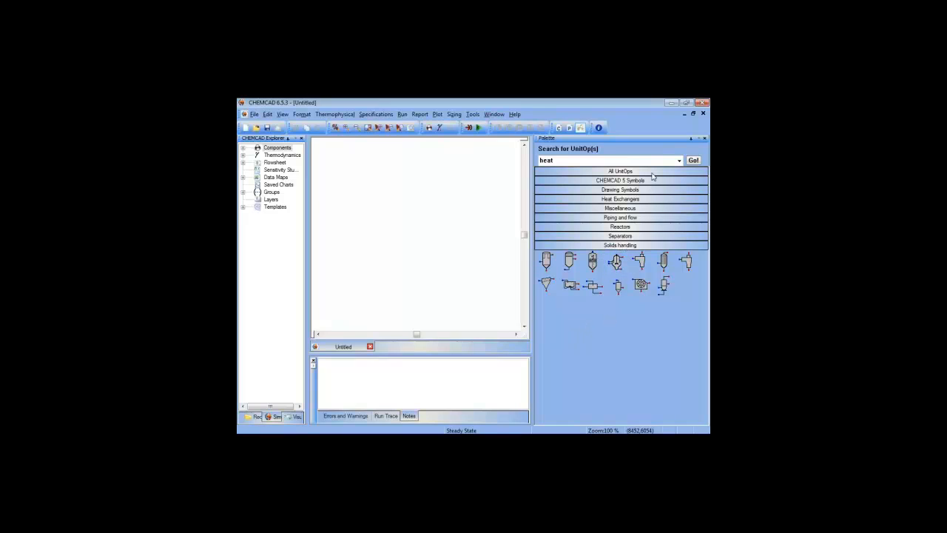
click(627, 171)
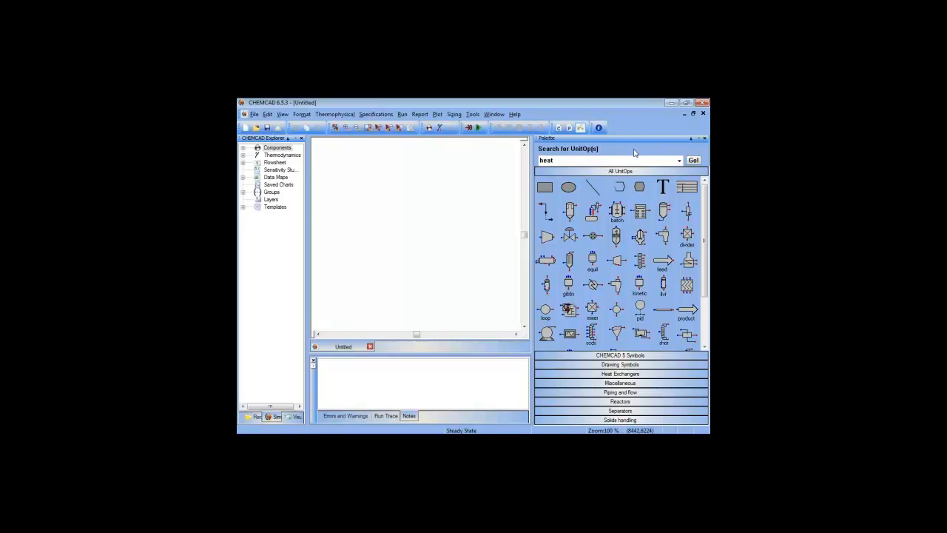
- Set the unit operations palette to auto-hide so it collapses to the edge of the workspace
click(691, 140)
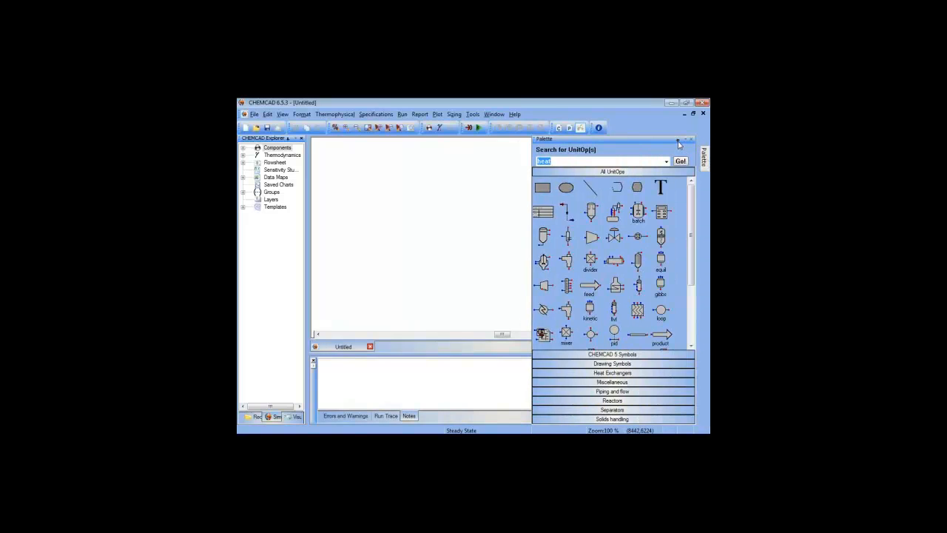
mouse_move(704, 157)
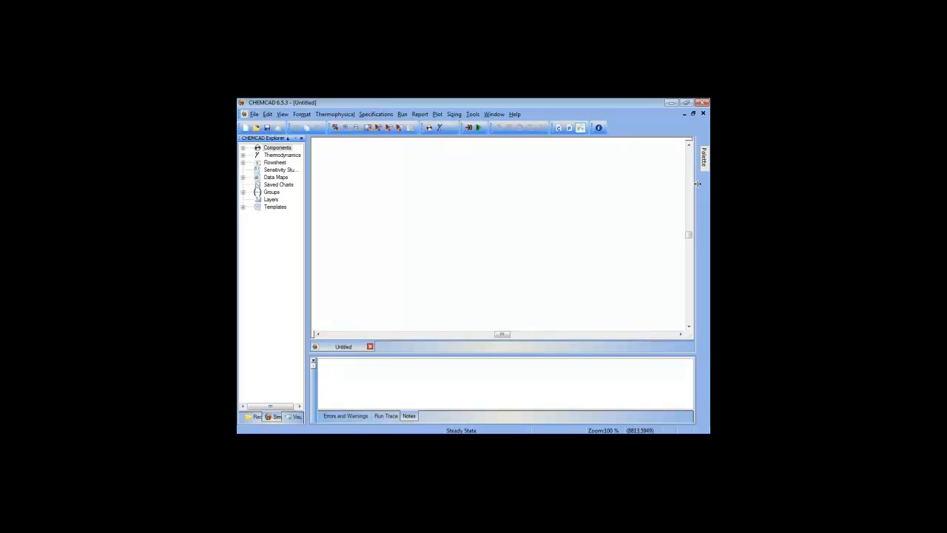
click(703, 158)
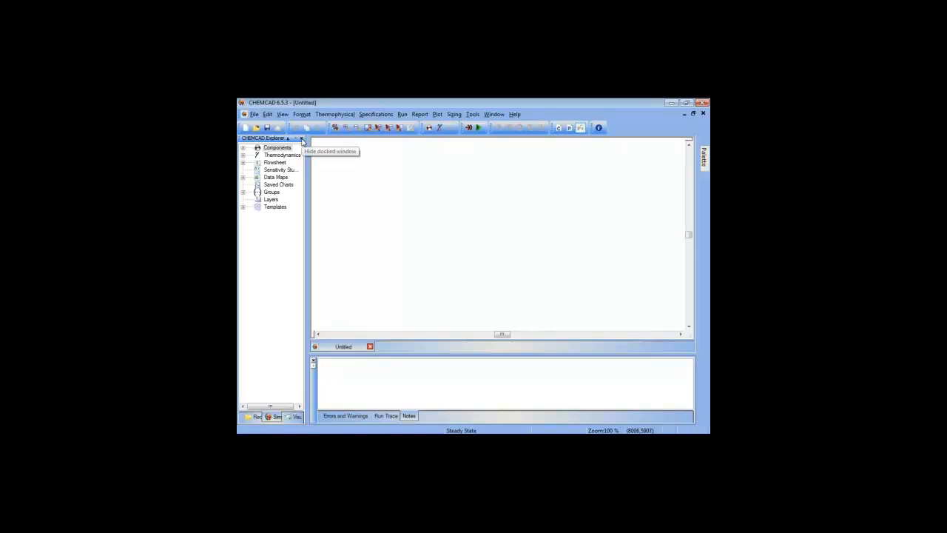
- Hide the docked CHEMCAD Explorer and restore it
click(302, 140)
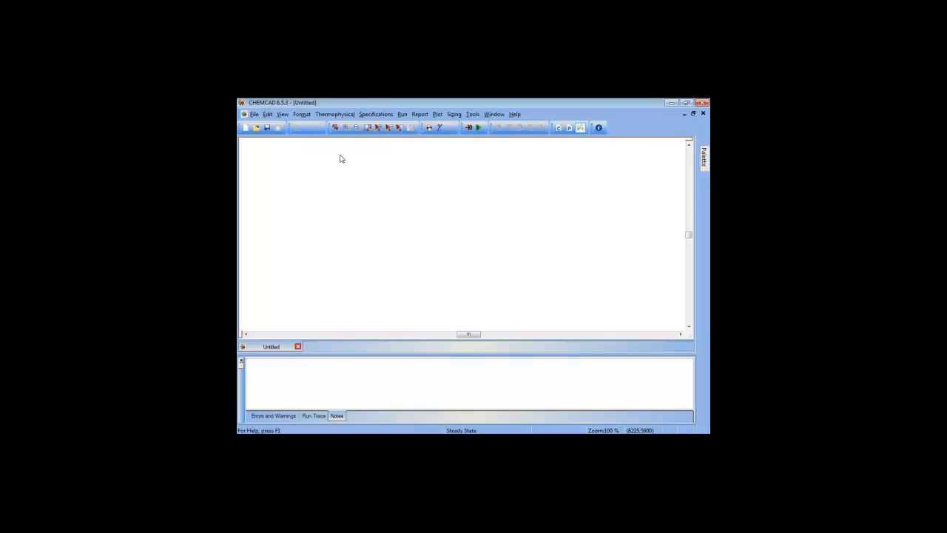
click(282, 116)
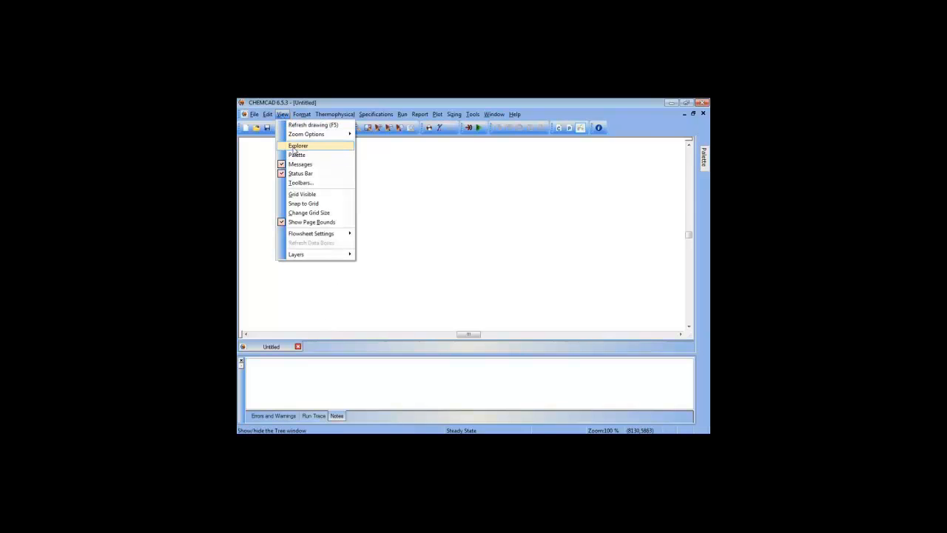
click(295, 146)
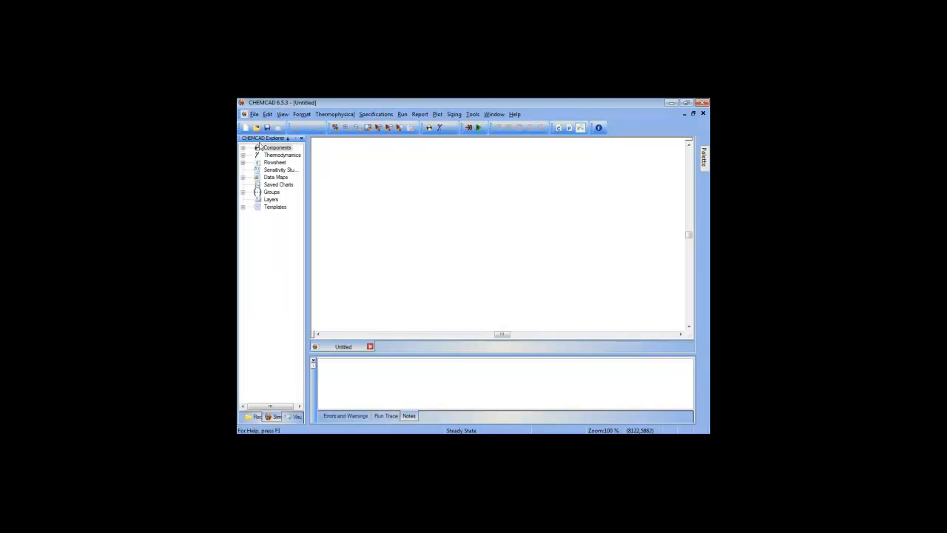
click(286, 116)
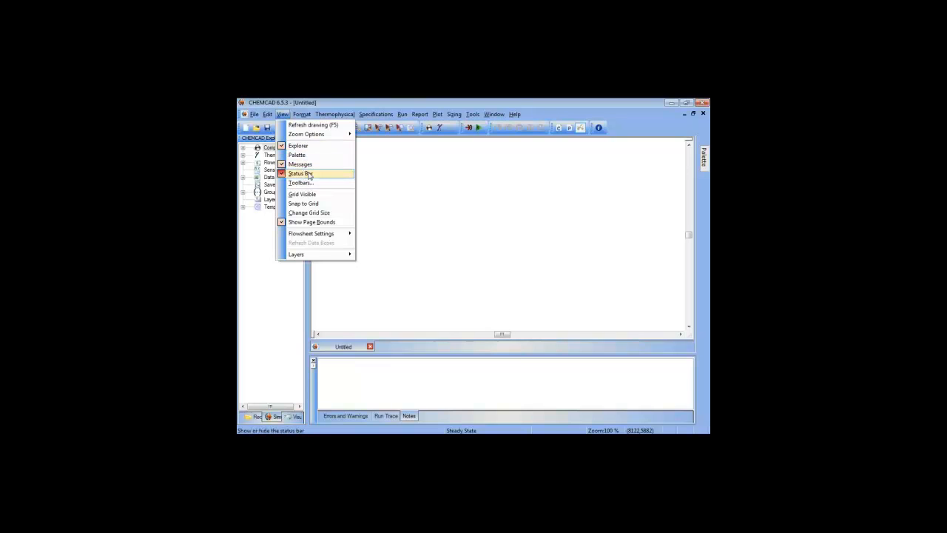
click(380, 173)
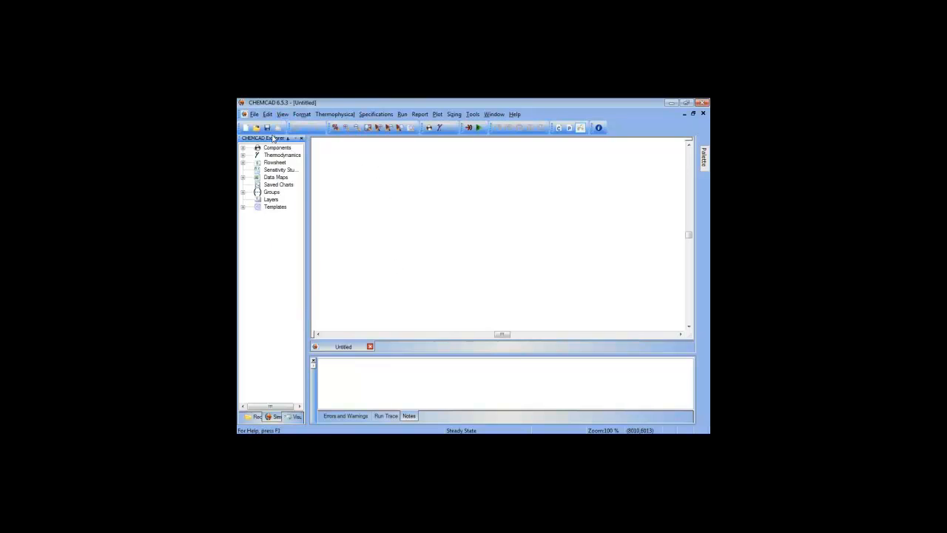
- Try to reposition the docked CHEMCAD Explorer, and shift the toolbar group following Run All slightly
drag(267, 139, 260, 156)
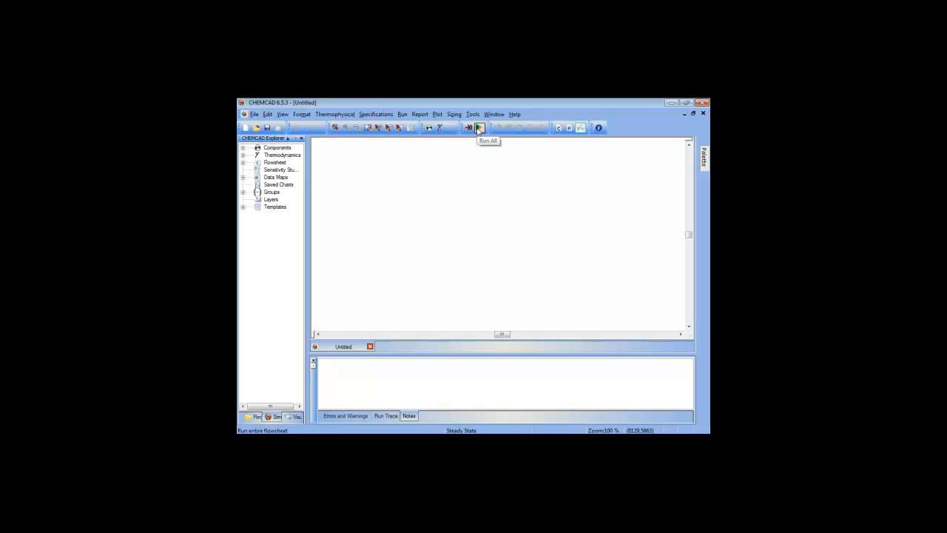
mouse_move(491, 132)
mouse_down()
mouse_move(613, 132)
mouse_move(494, 131)
mouse_up()
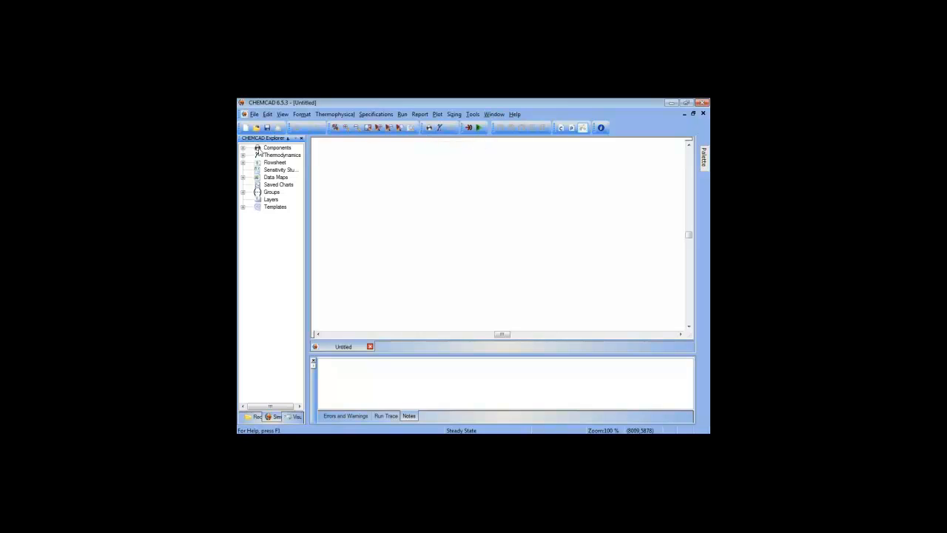
click(329, 114)
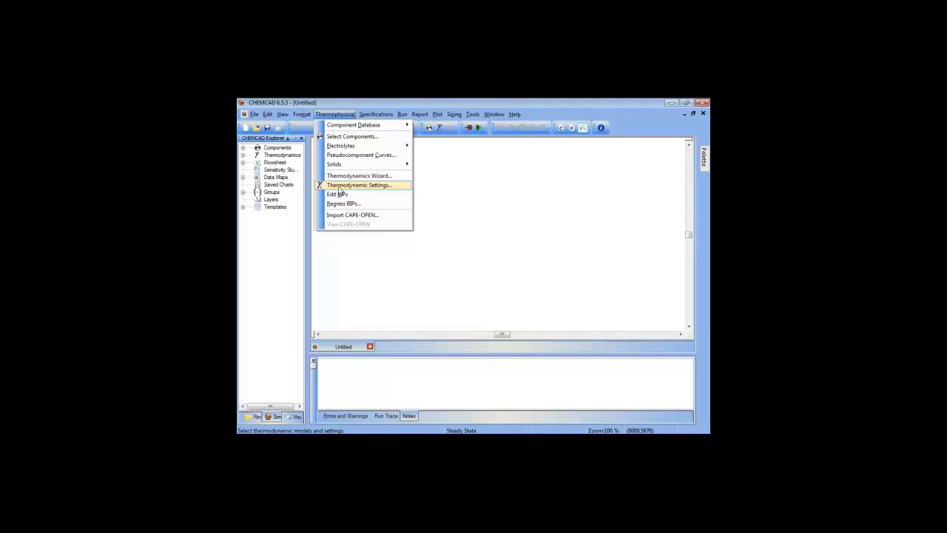
click(430, 175)
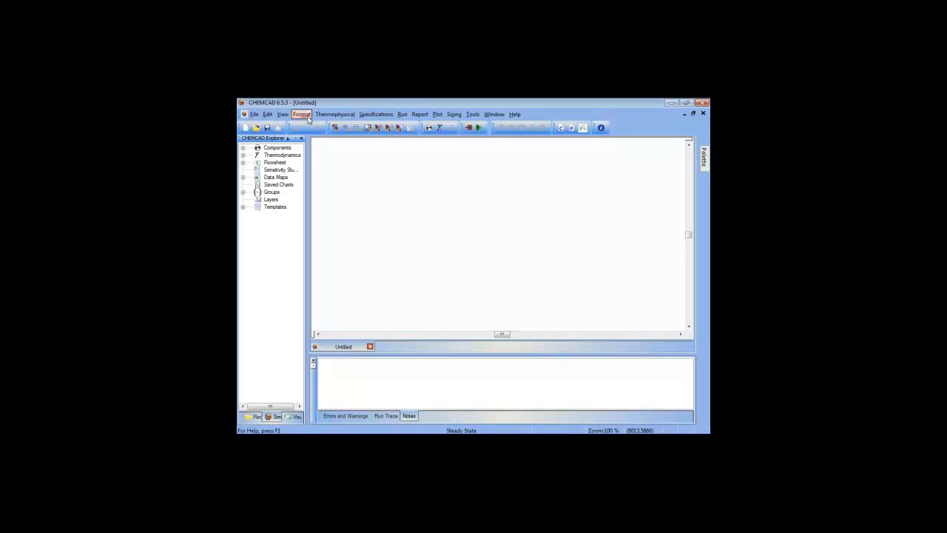
click(256, 116)
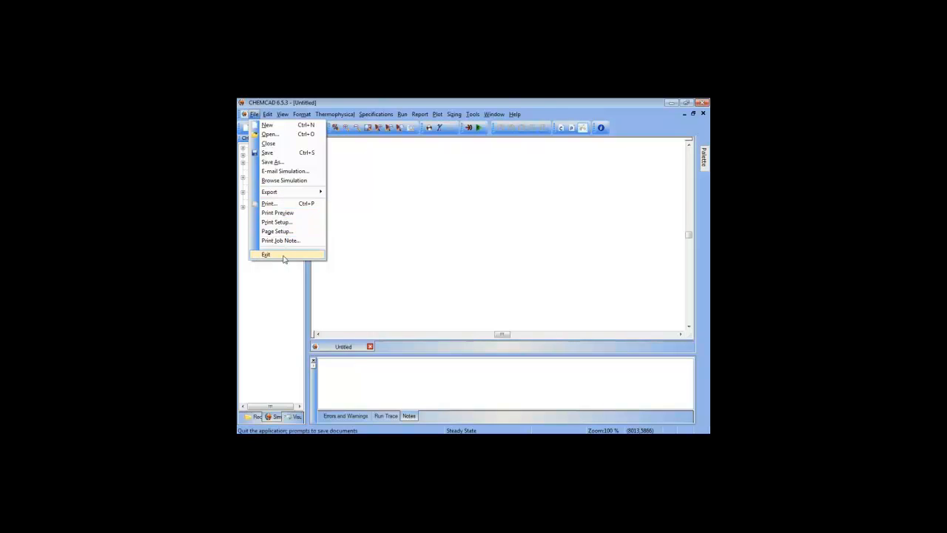
mouse_move(268, 115)
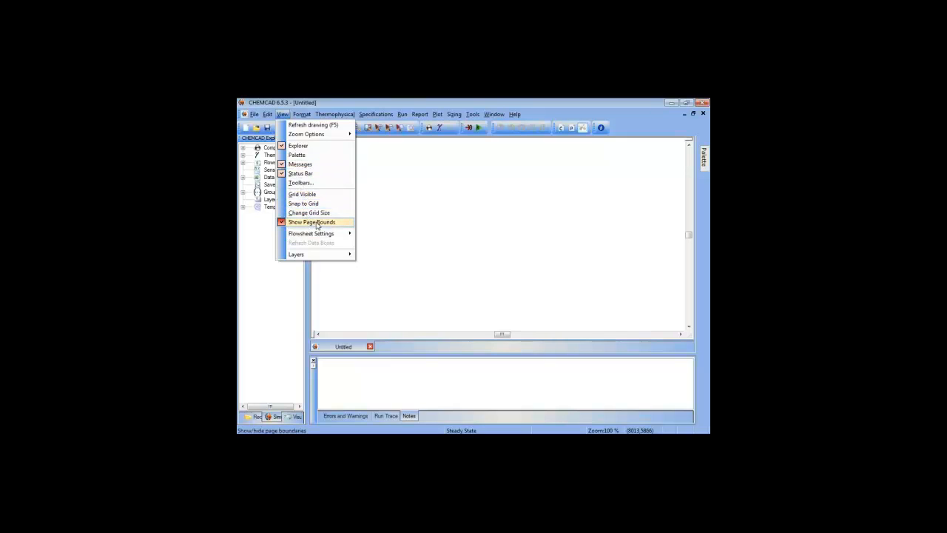
mouse_move(318, 235)
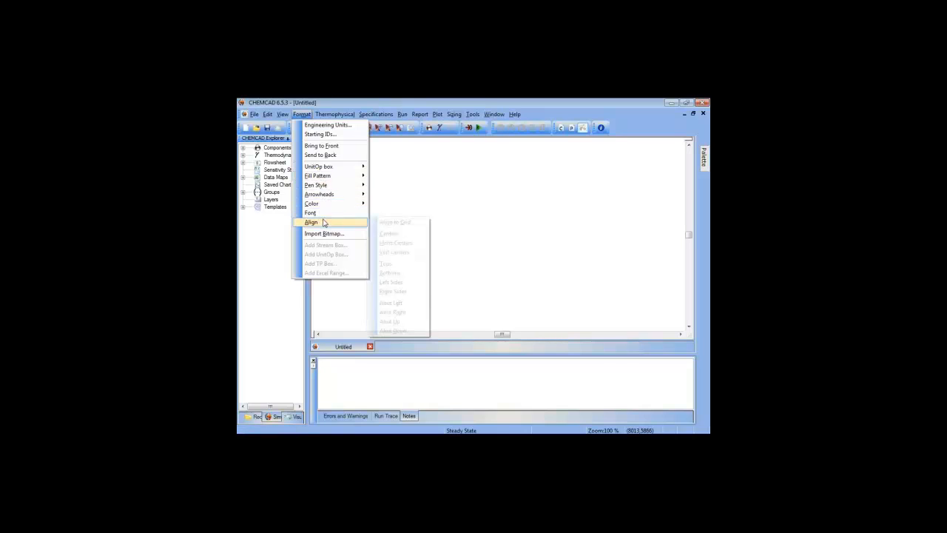
mouse_move(323, 188)
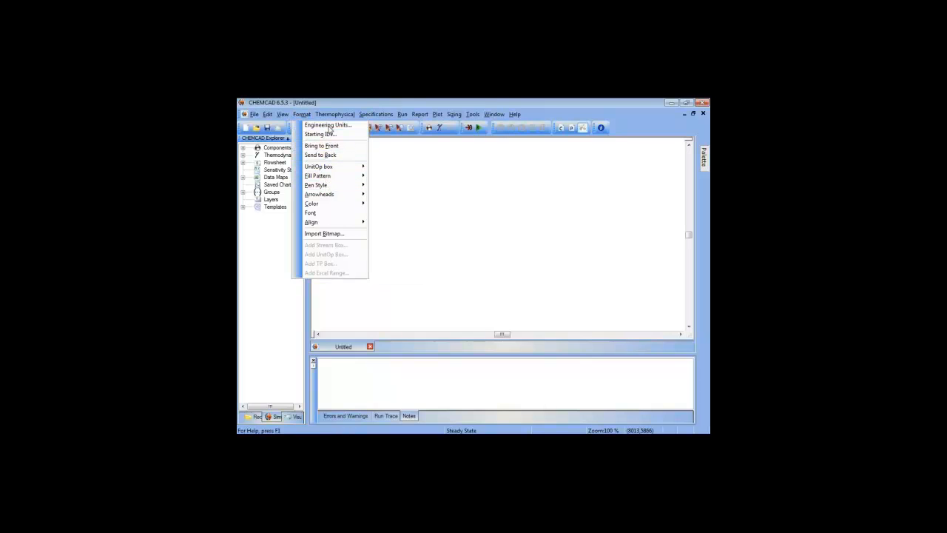
- Open the engineering unit selection, and set Mass/Mole to lb and Liquid Vol. Rate to gpm
click(329, 126)
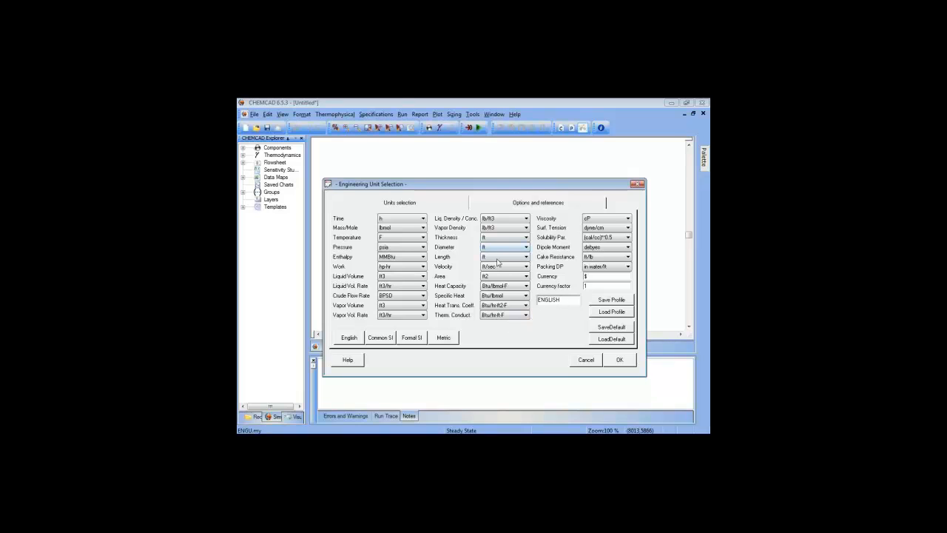
click(422, 231)
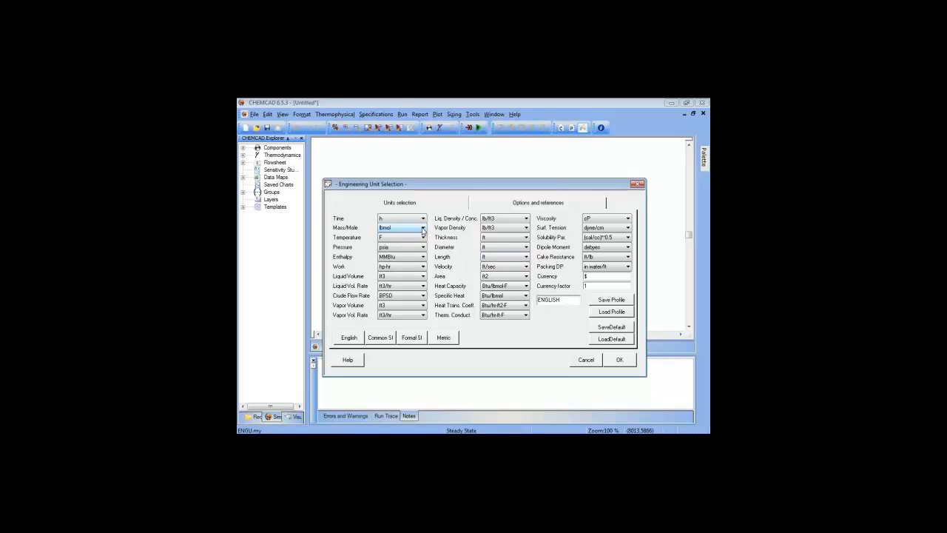
click(423, 231)
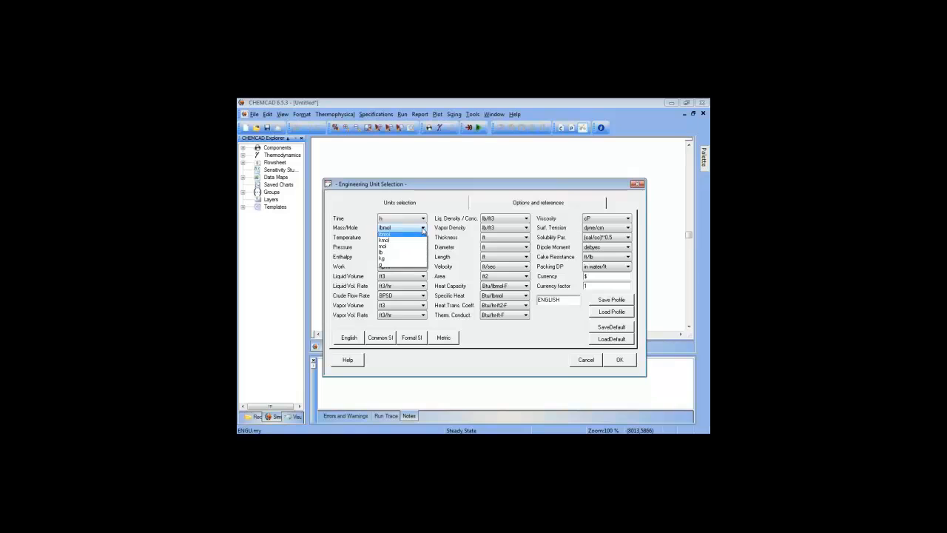
click(423, 255)
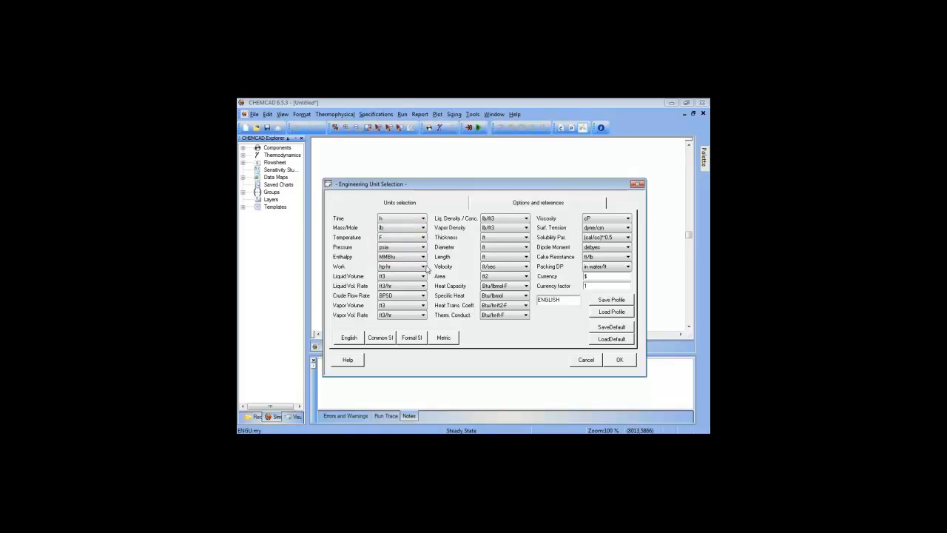
click(393, 287)
click(423, 286)
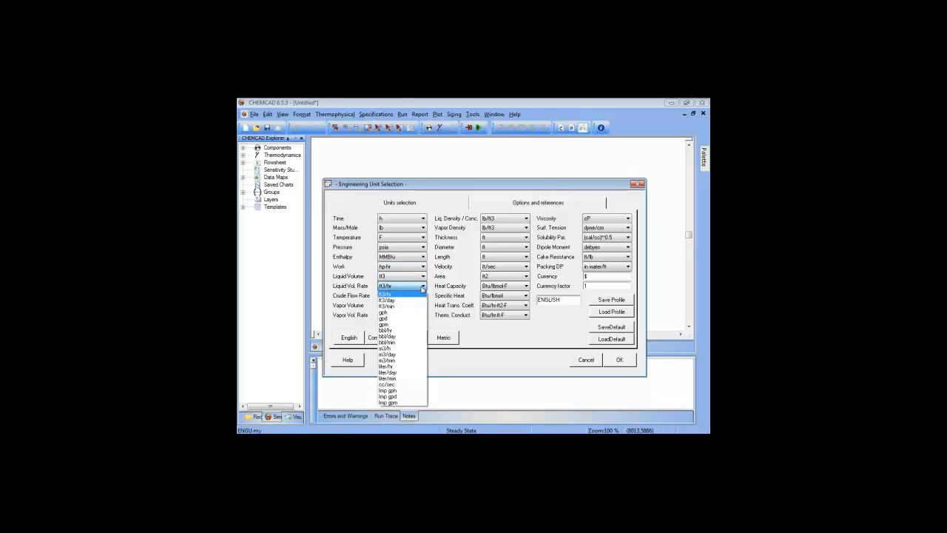
click(407, 328)
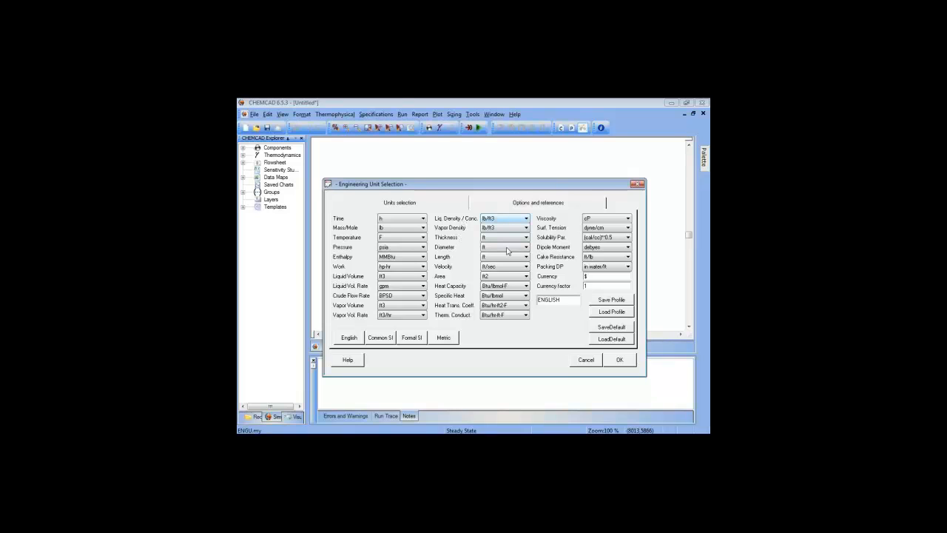
- Set the Heat Capacity unit to Btu/lb-F, Specific Heat to Btu/lb and Diameter to in
click(515, 288)
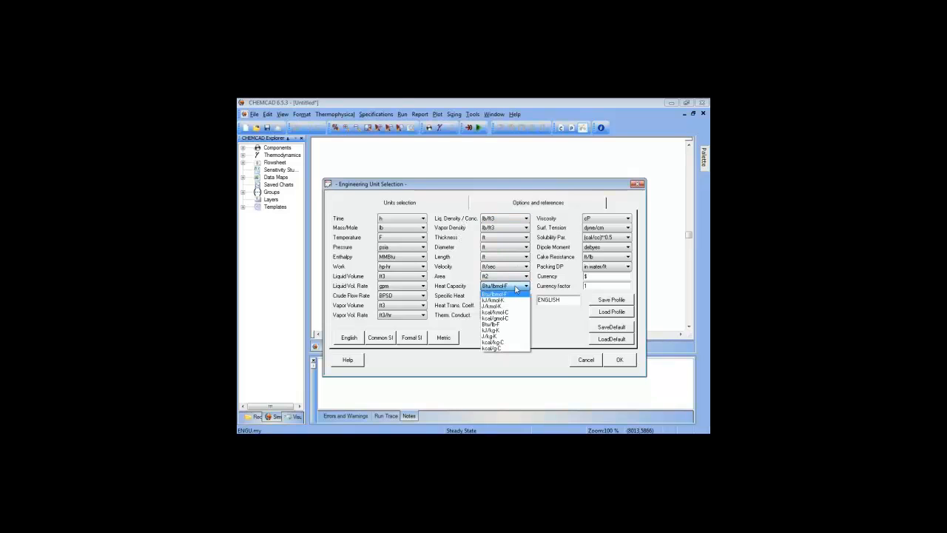
click(510, 324)
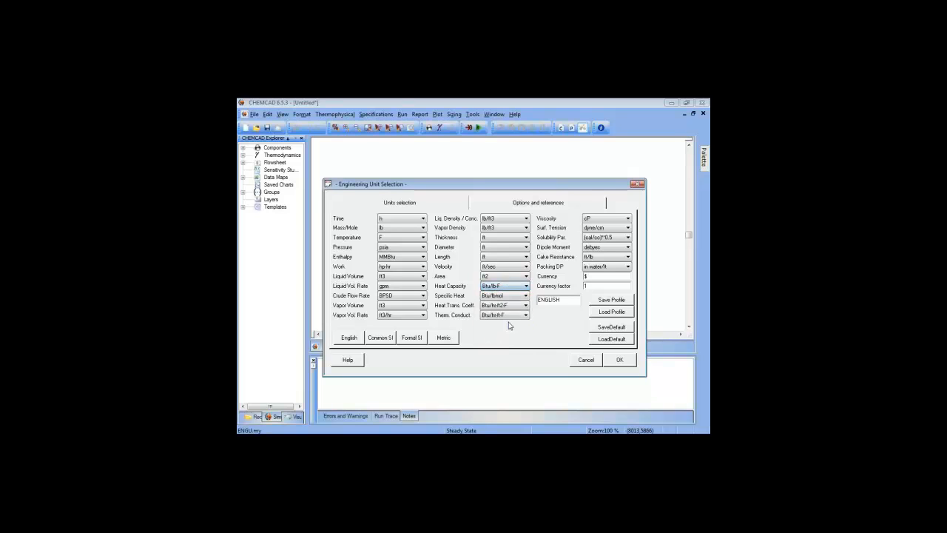
click(512, 296)
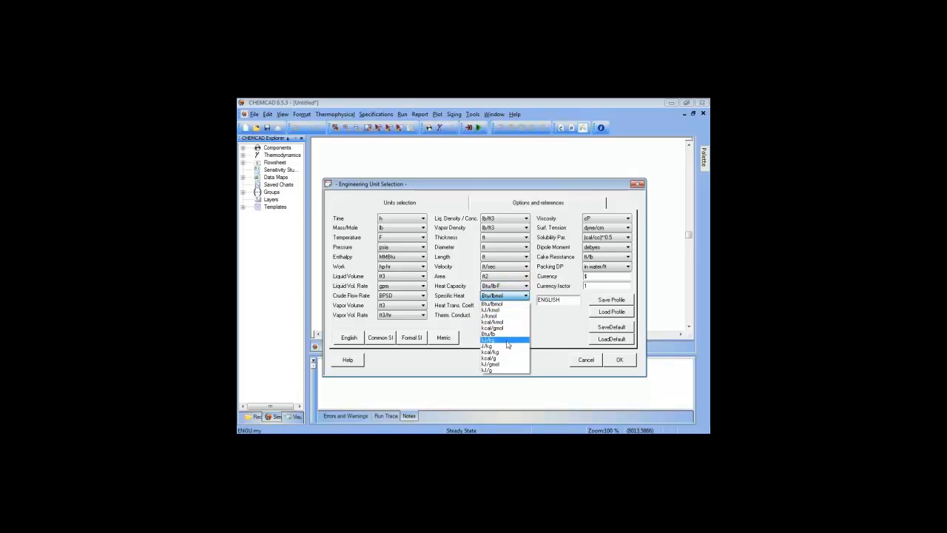
click(507, 335)
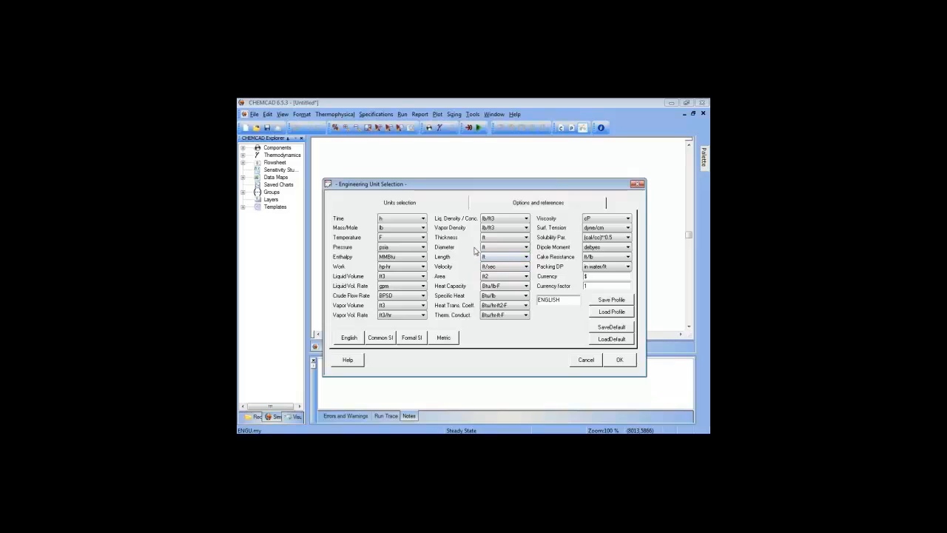
click(525, 248)
click(510, 264)
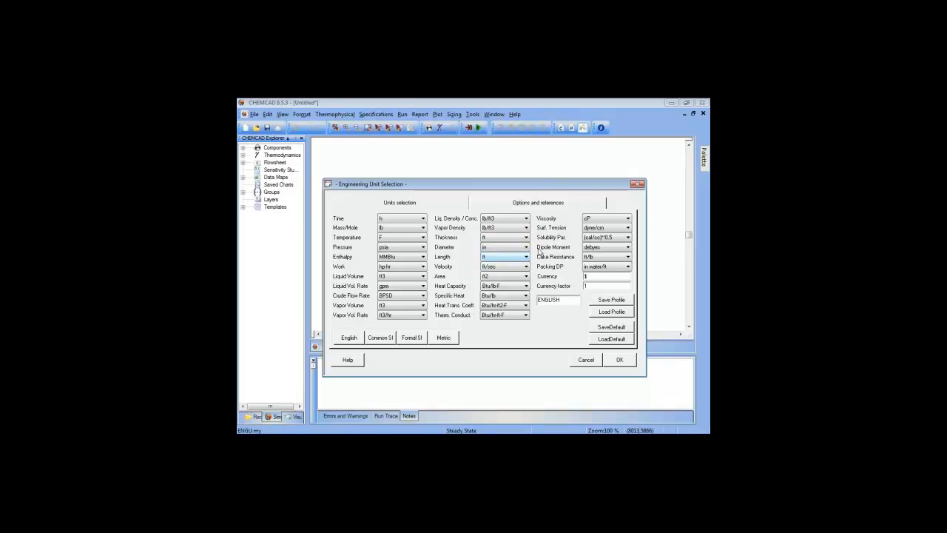
- Name the custom unit set with a person's first name, save it as a profile, and restore the default units
click(567, 299)
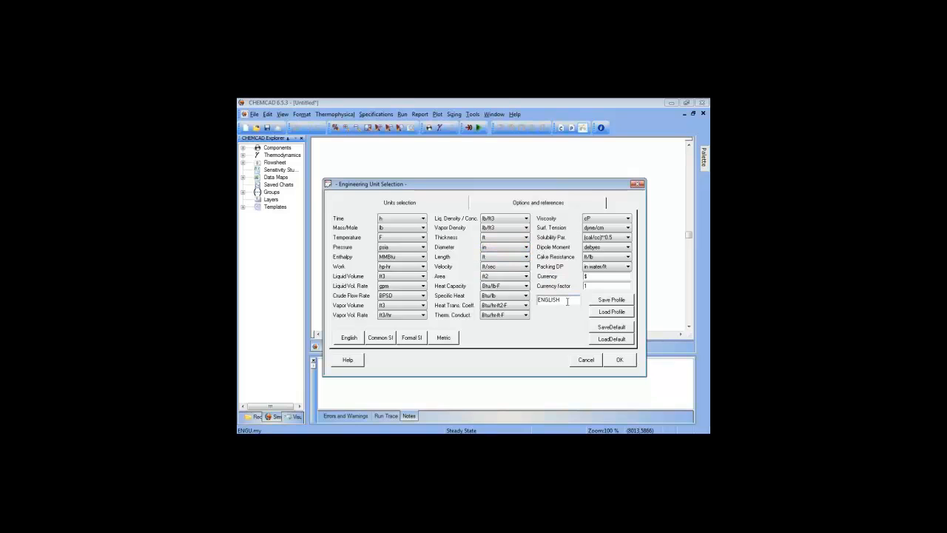
drag(567, 300, 539, 301)
text(Stuart)
click(612, 302)
click(611, 340)
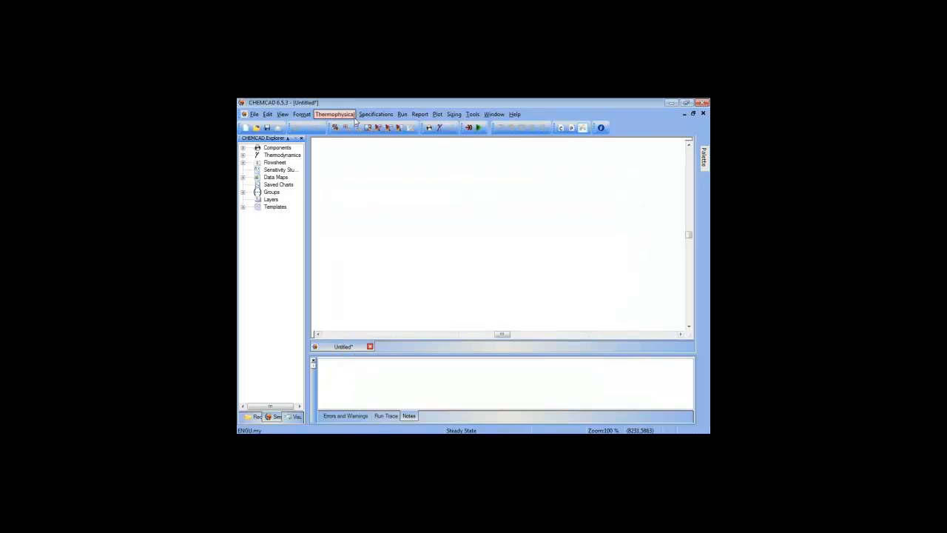
- Reopen the engineering unit selection and apply the Common SI, Formal SI and Metric unit sets in turn
click(303, 115)
click(321, 124)
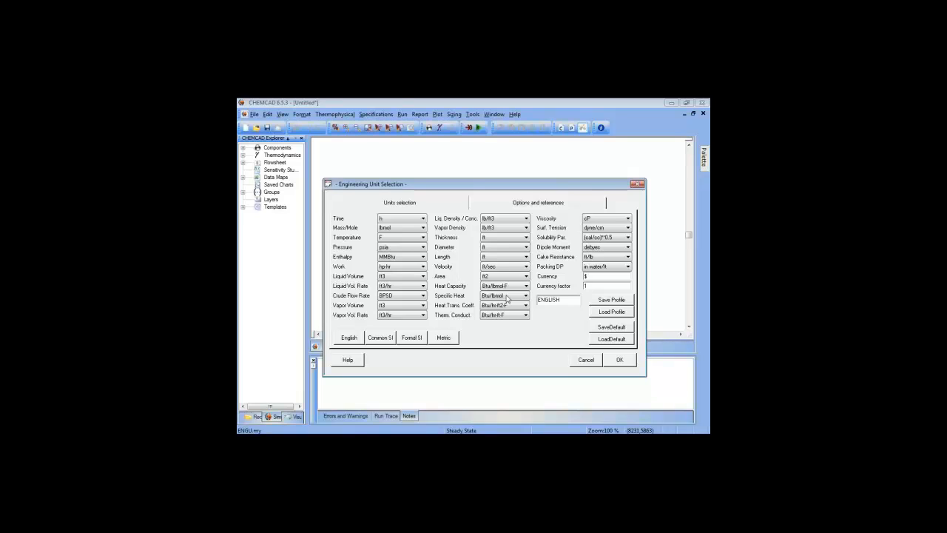
click(379, 339)
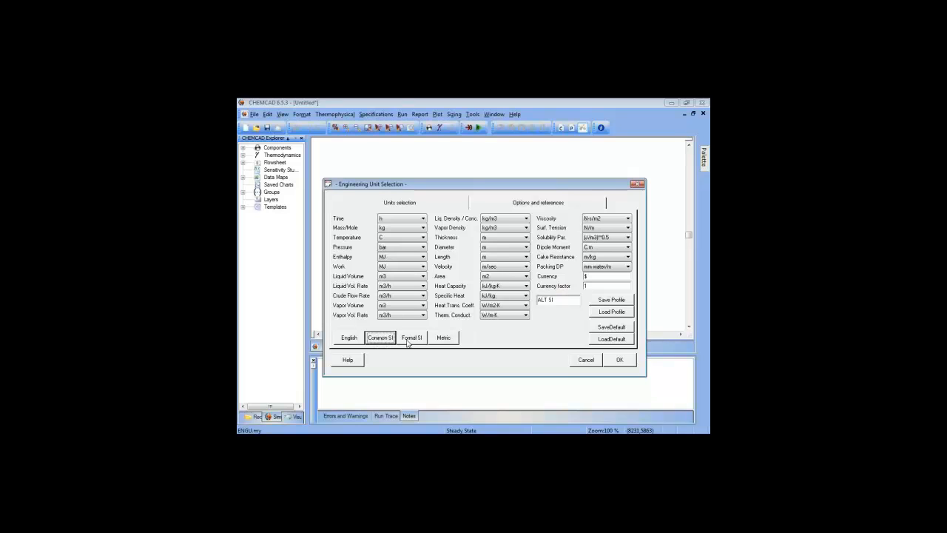
click(411, 339)
click(443, 337)
- Load the saved custom unit profile, store it as the default, and accept the engineering units
click(612, 312)
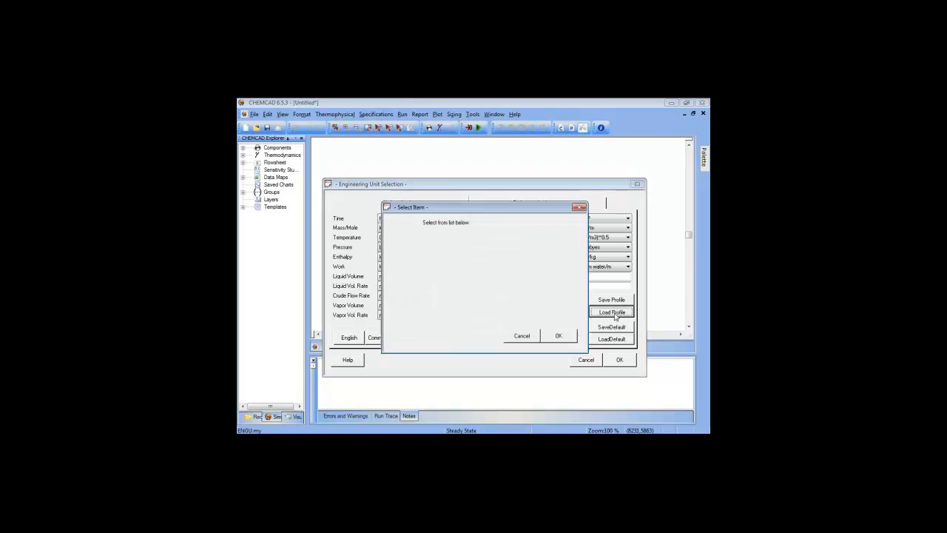
click(400, 233)
click(558, 335)
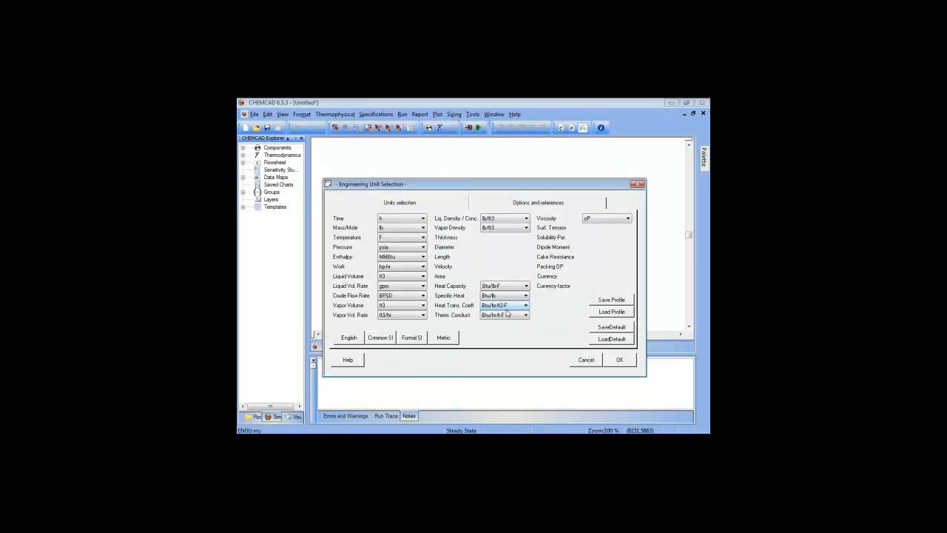
click(611, 326)
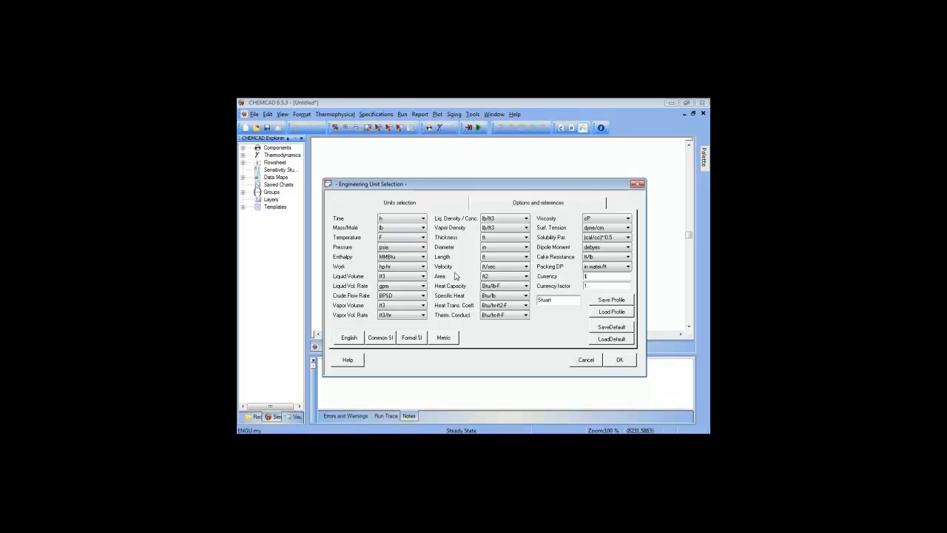
click(620, 360)
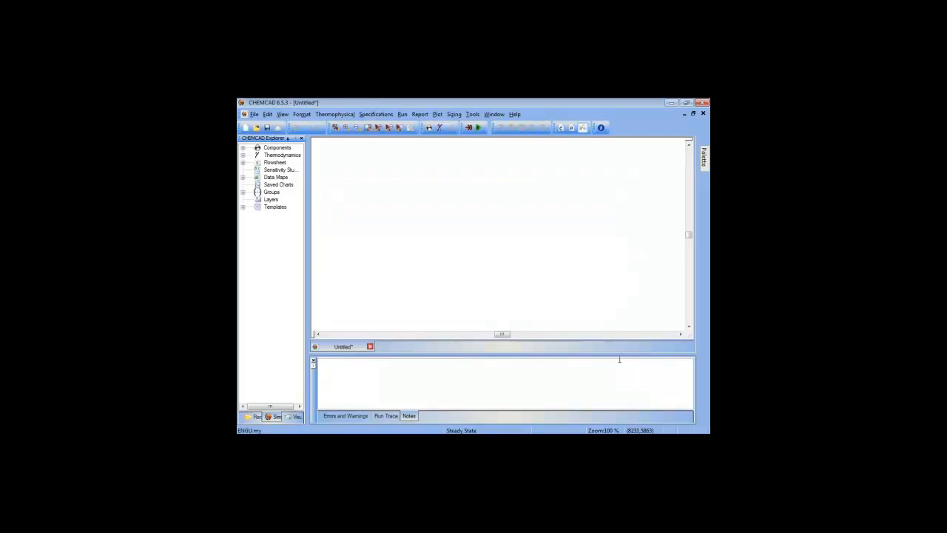
click(335, 115)
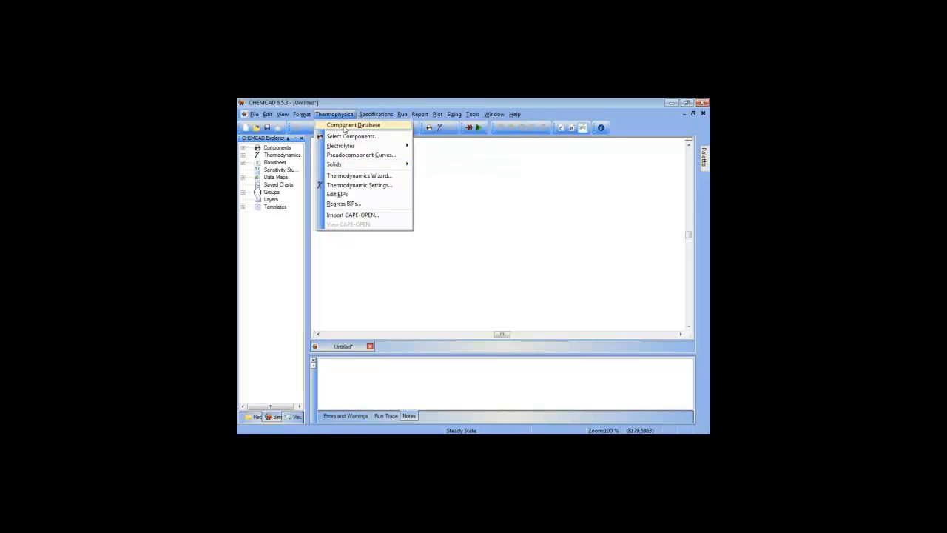
mouse_move(347, 129)
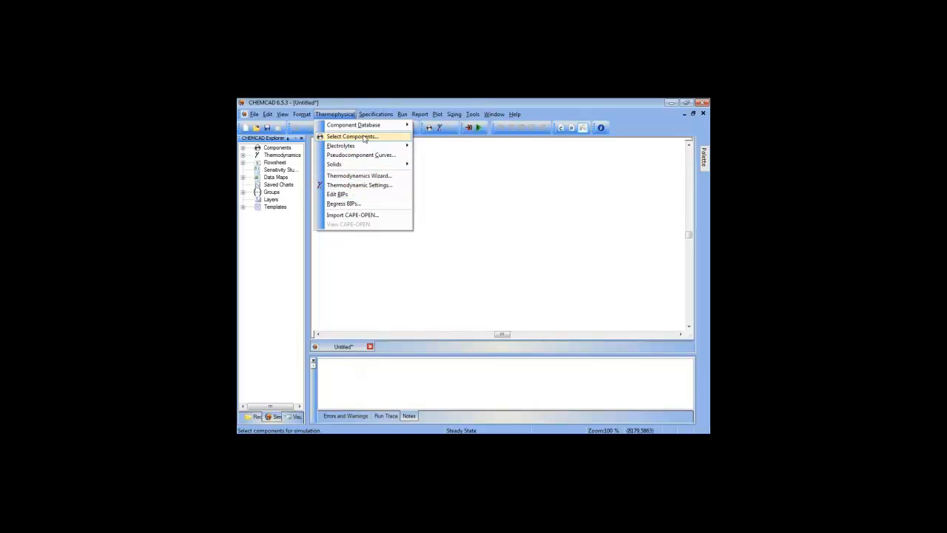
mouse_move(370, 116)
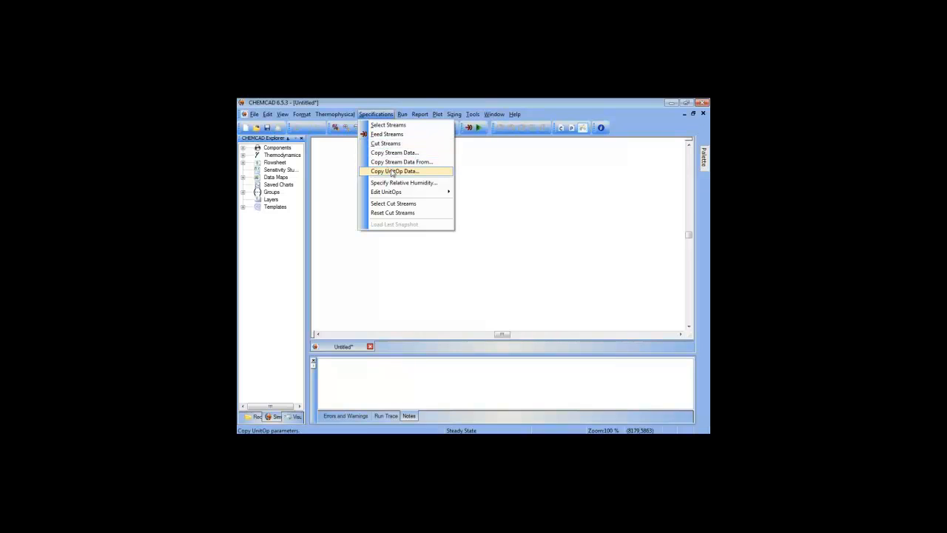
mouse_move(402, 116)
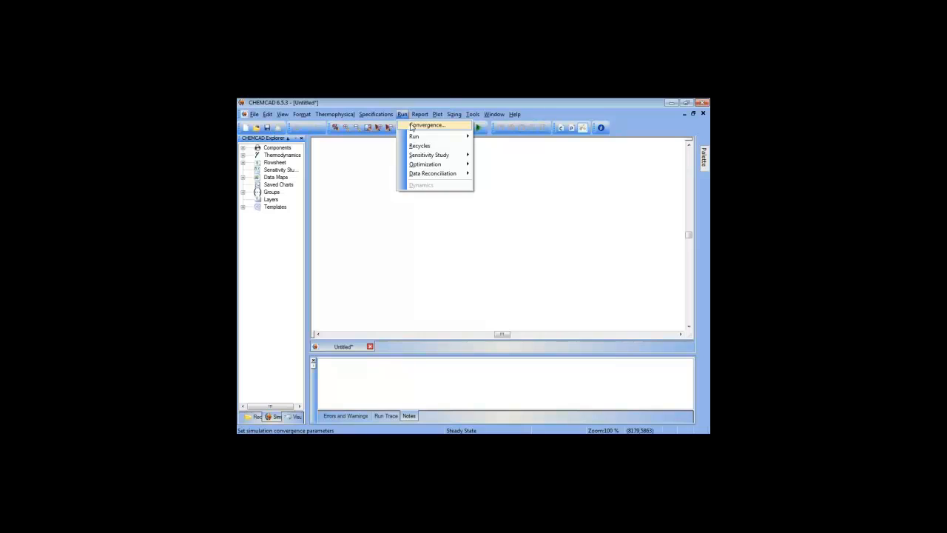
mouse_move(415, 140)
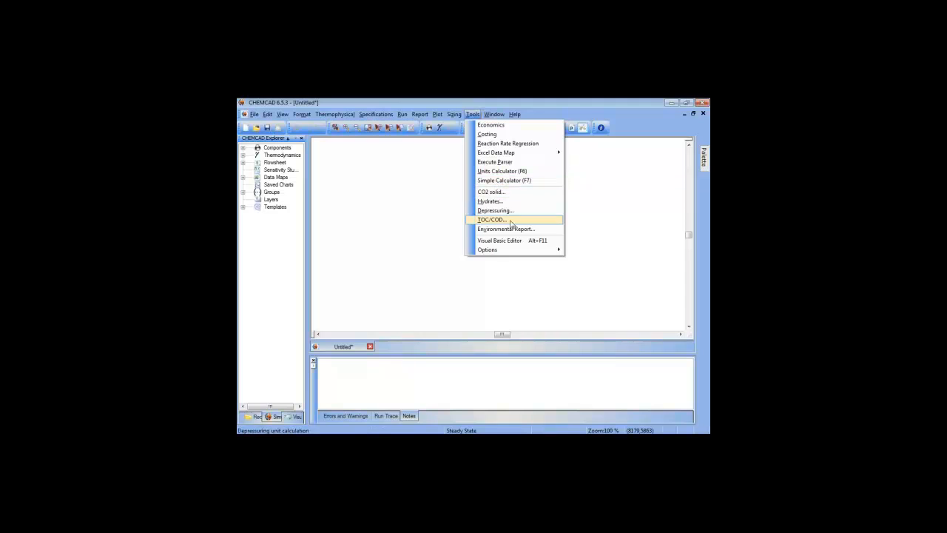
- Open the program preferences, review the Report Viewer settings, and close the preferences
mouse_move(503, 252)
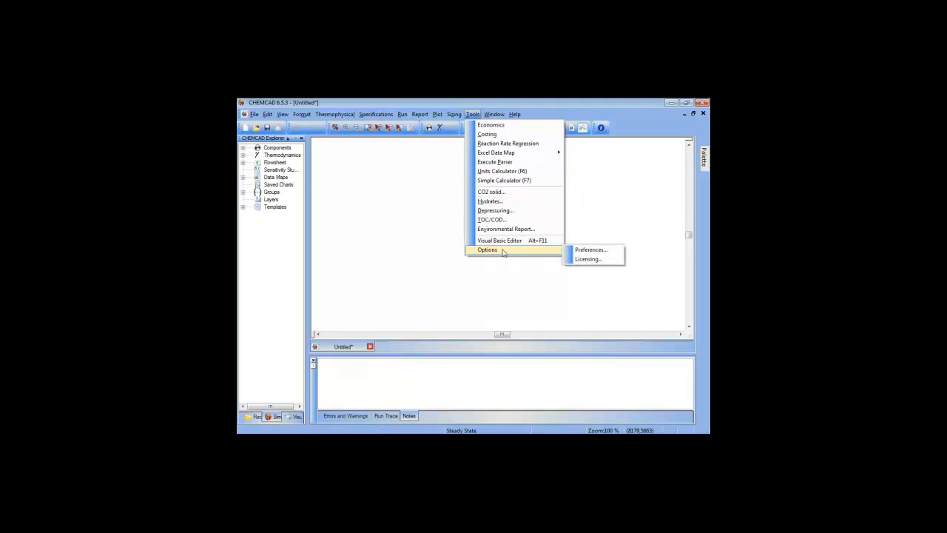
click(588, 252)
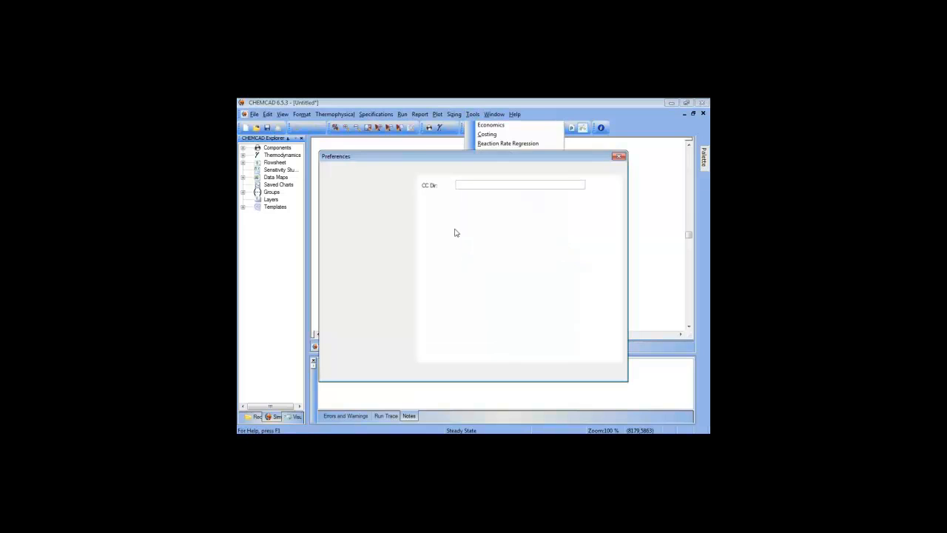
click(349, 187)
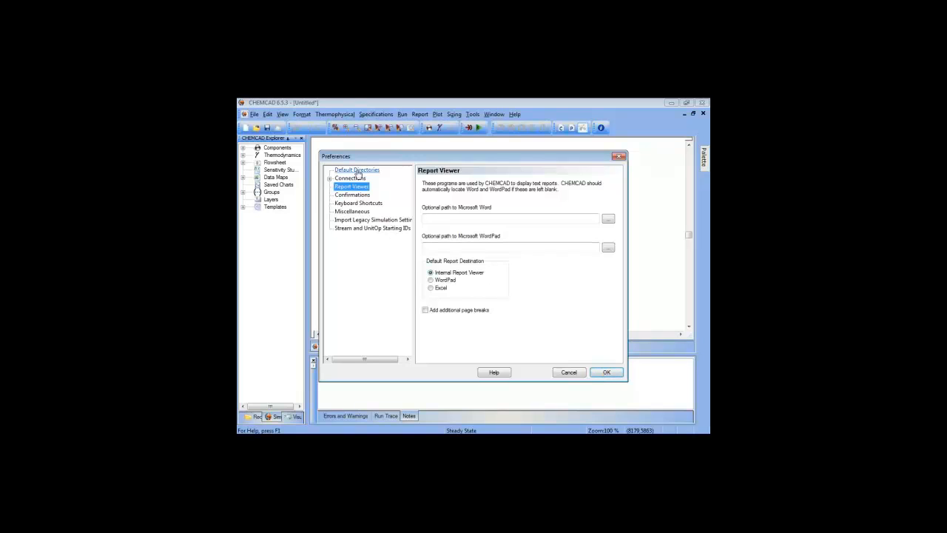
click(605, 372)
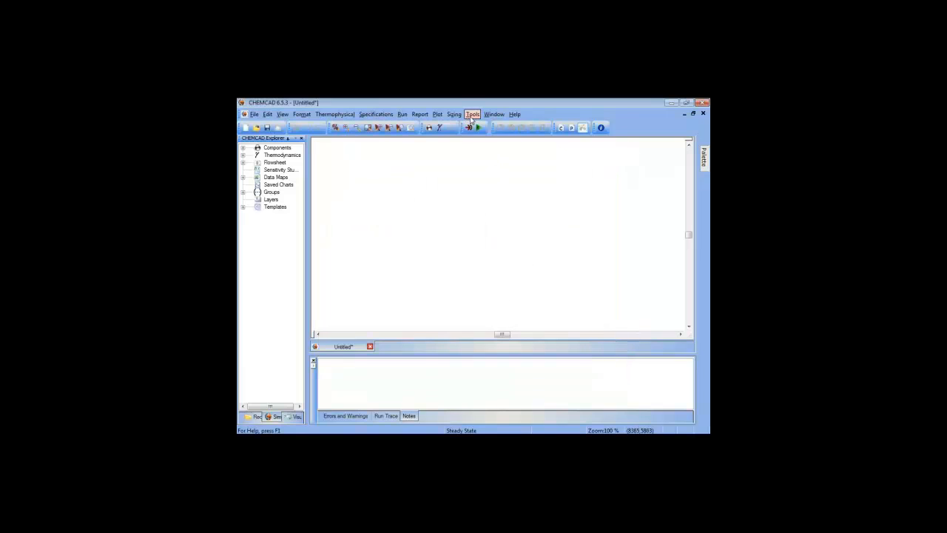
click(493, 116)
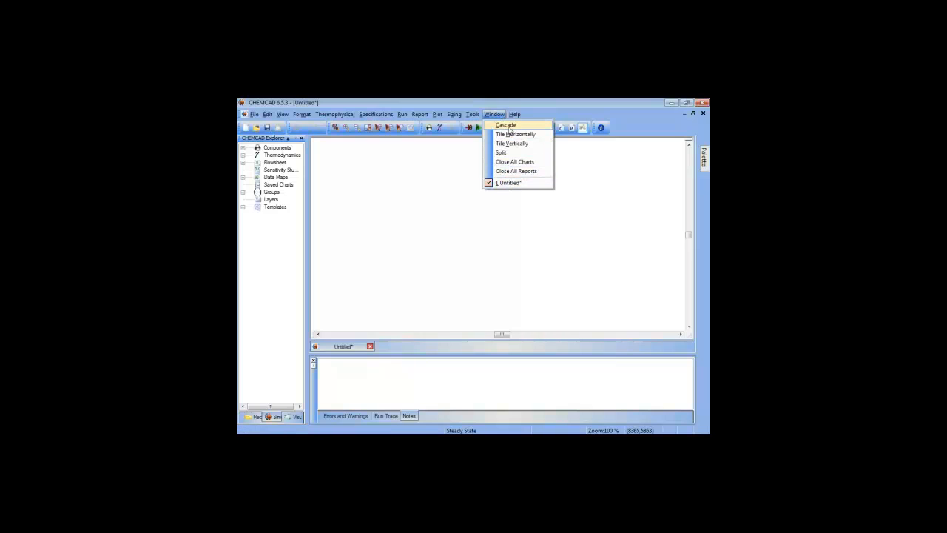
click(508, 116)
click(513, 116)
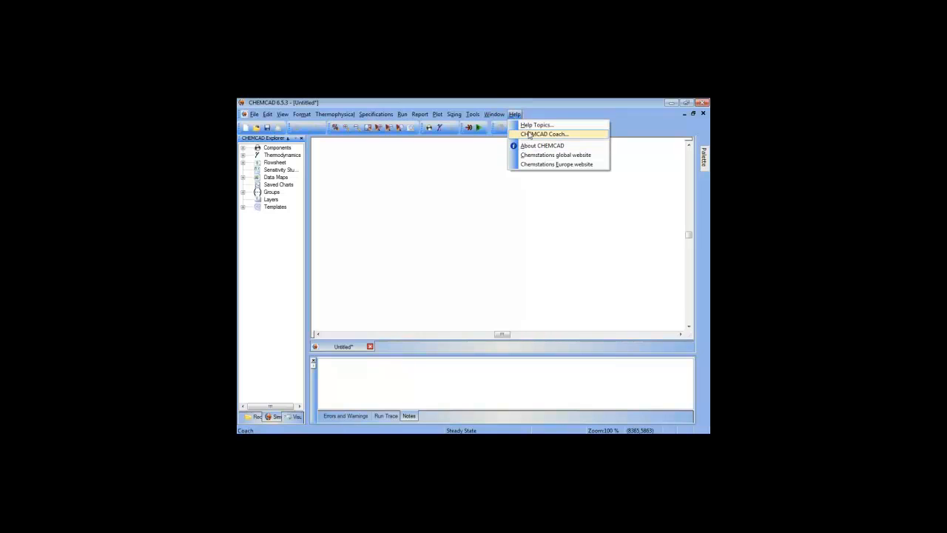
click(472, 156)
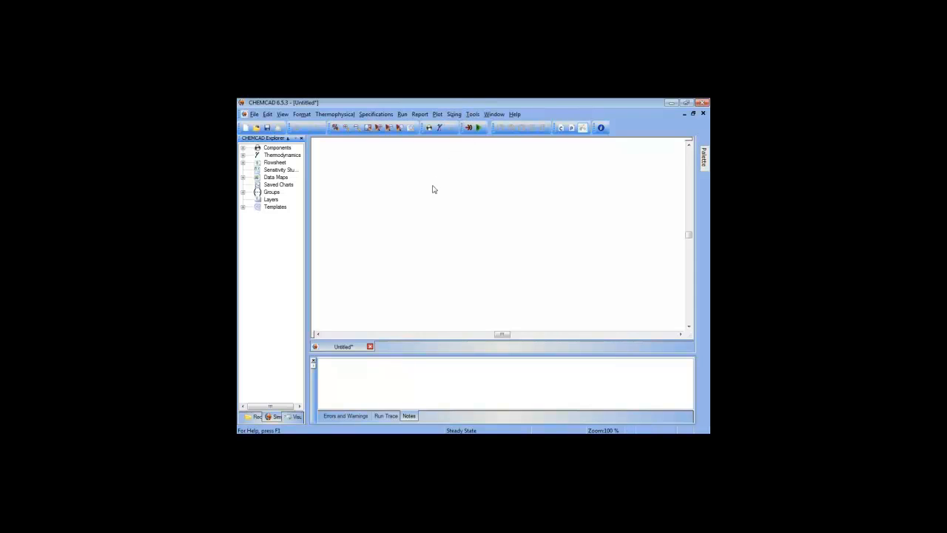
click(269, 116)
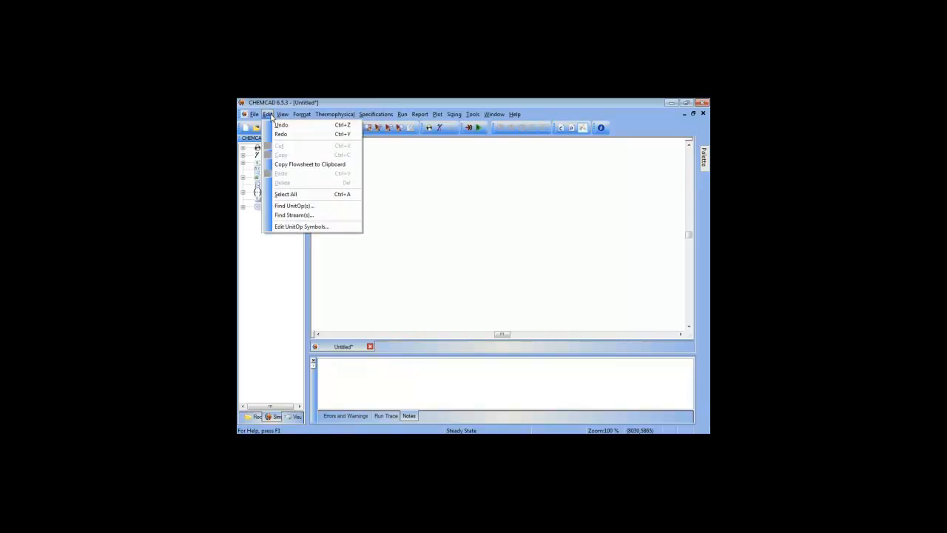
click(282, 115)
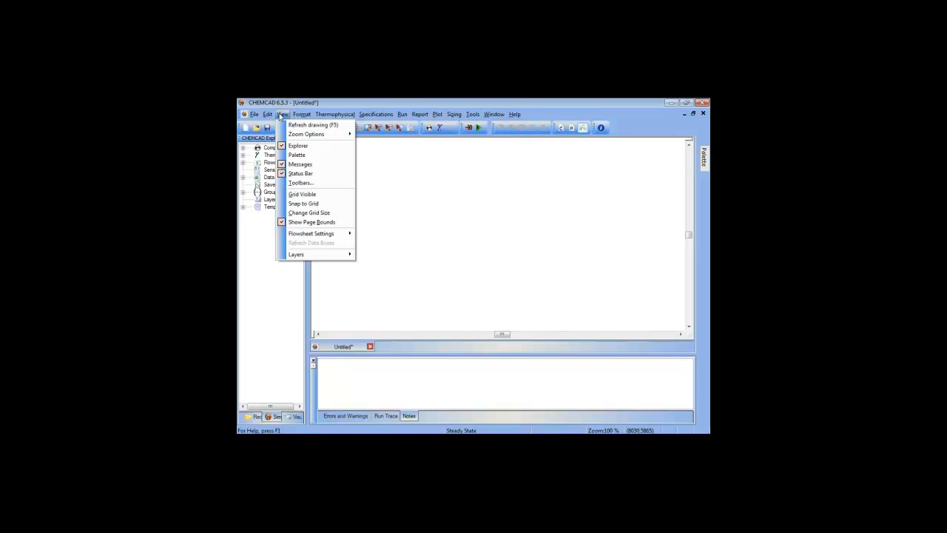
click(395, 175)
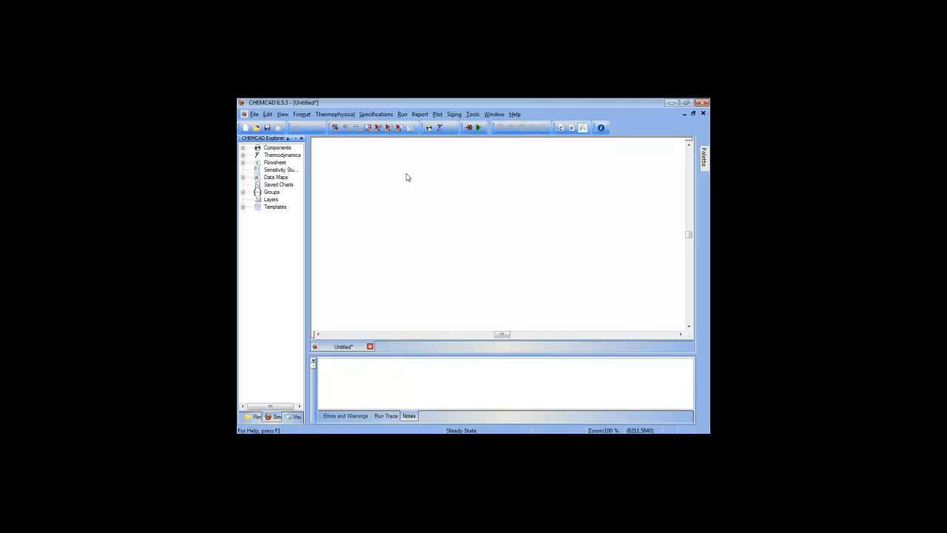
- Open the CHEMCAD 6 Help and Reference
key(F1)
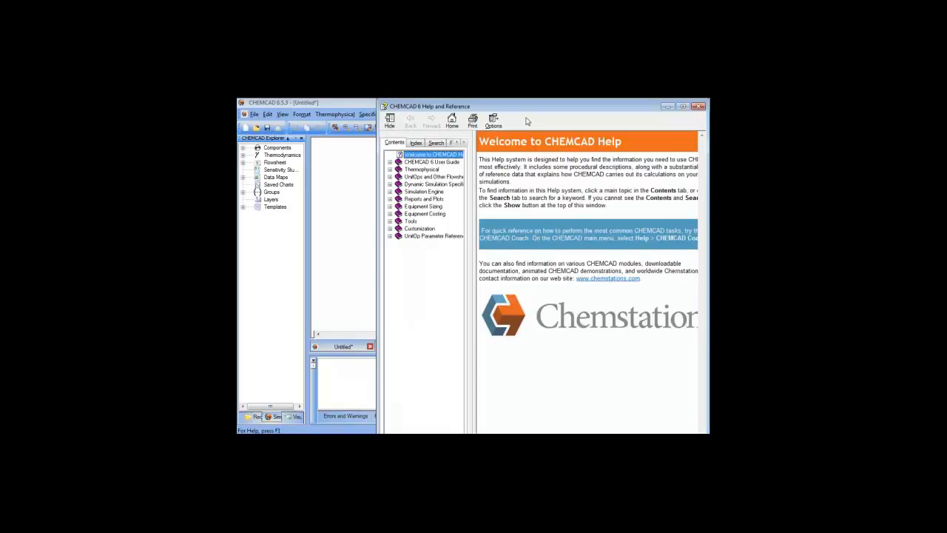
- Close the help window, open and close the Simple Calculator, and locate its entry among the tools
click(699, 108)
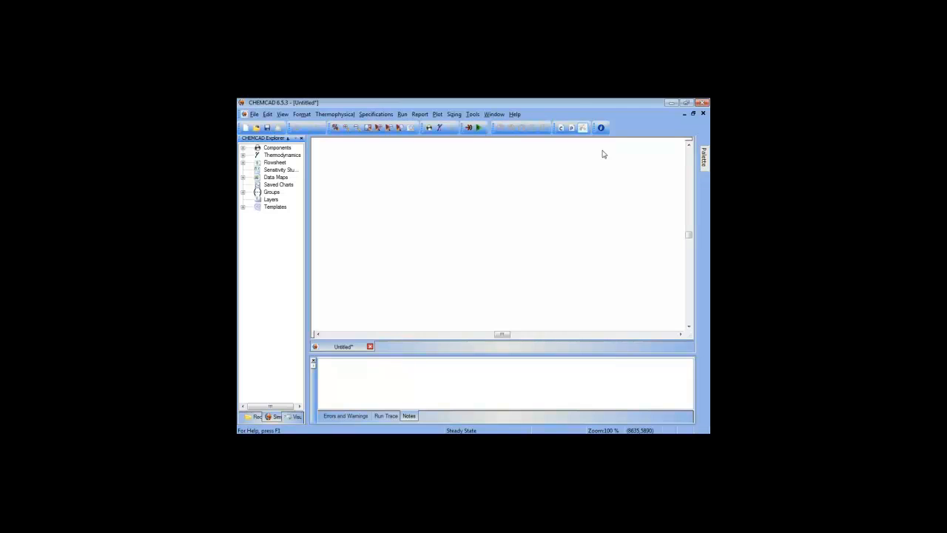
key(XF86Calculator)
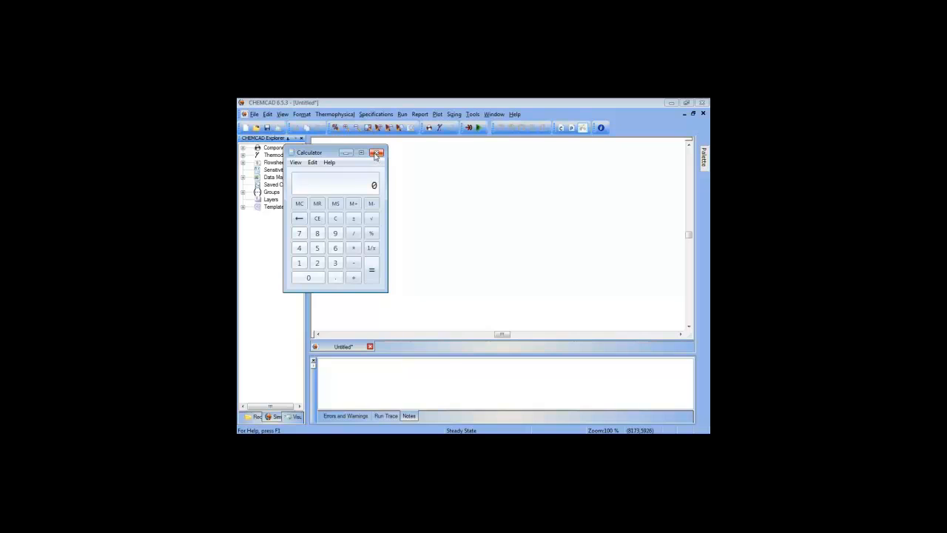
click(375, 153)
click(471, 114)
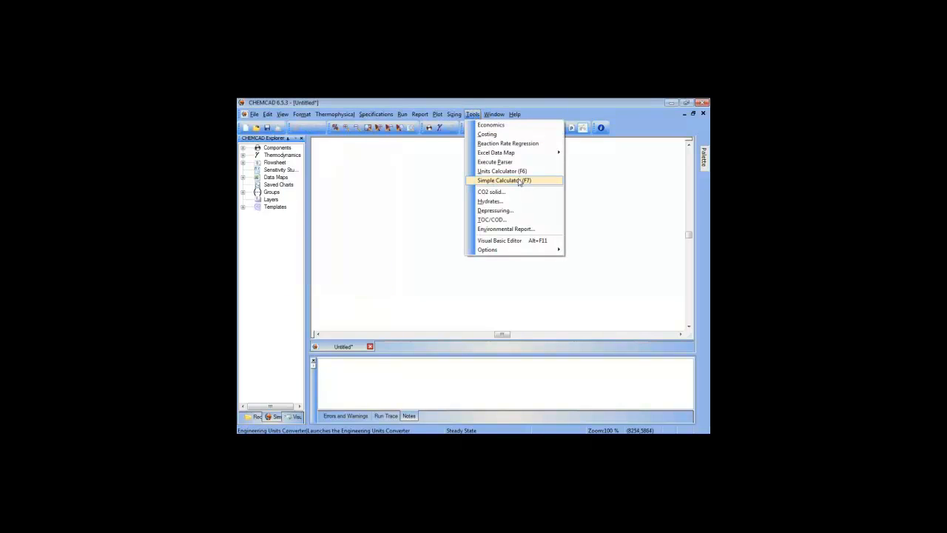
click(432, 203)
- Open the Units Calculator, view the temperature conversion, and return to the flowsheet
click(472, 113)
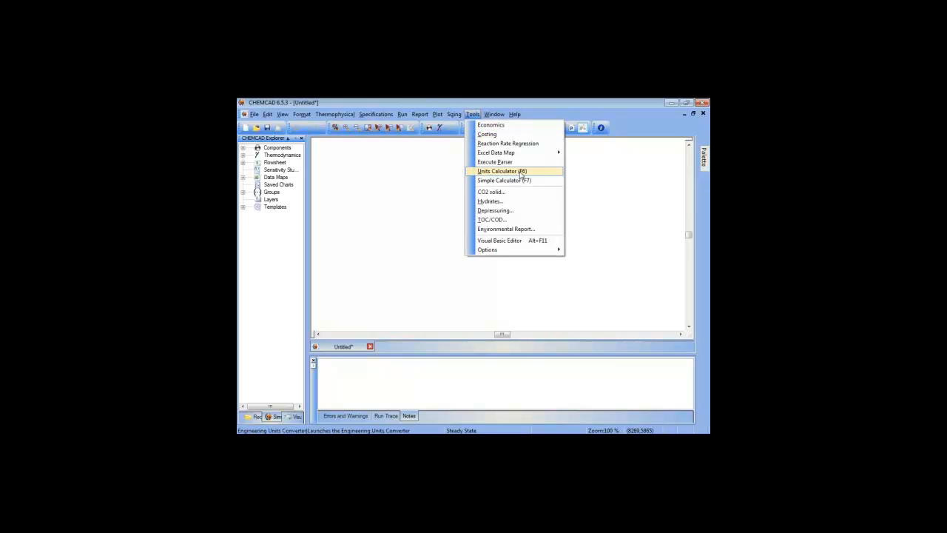
click(420, 199)
key(F6)
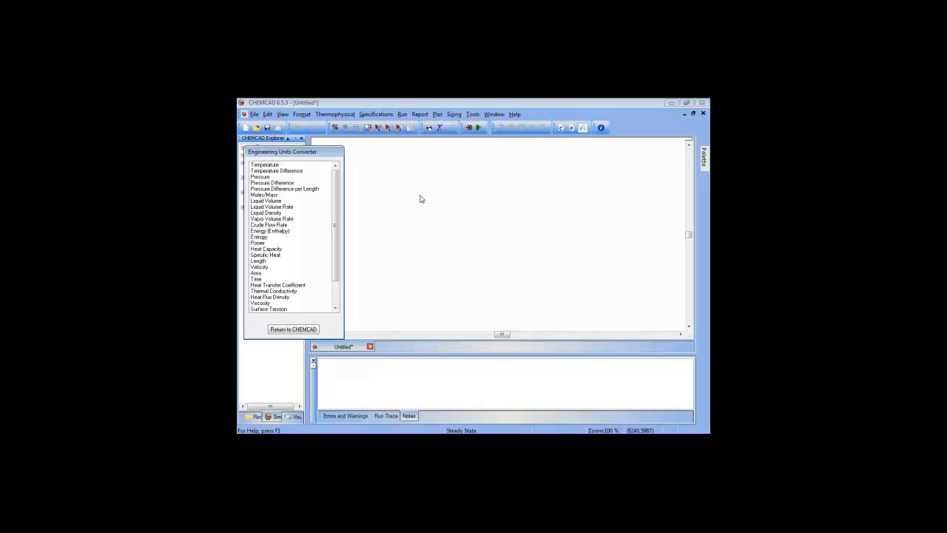
click(271, 166)
double_click(271, 166)
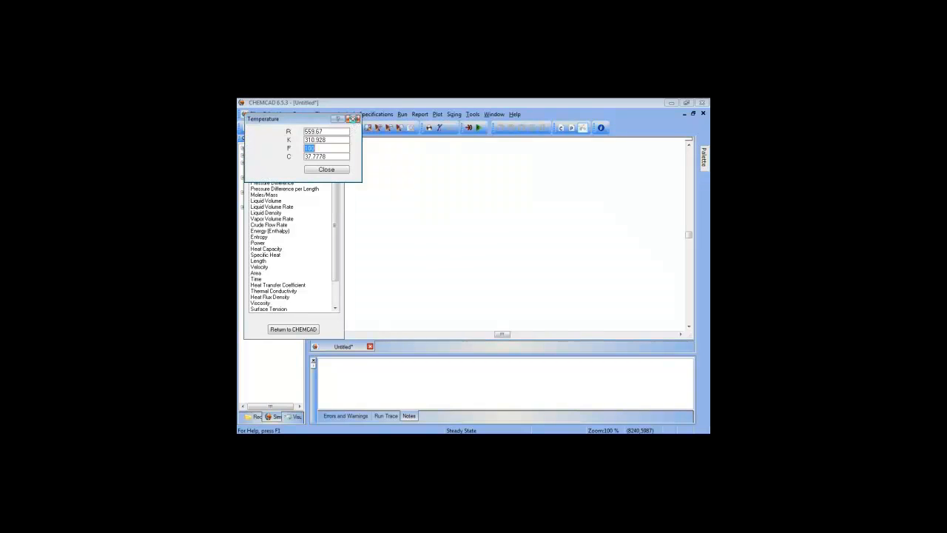
click(354, 118)
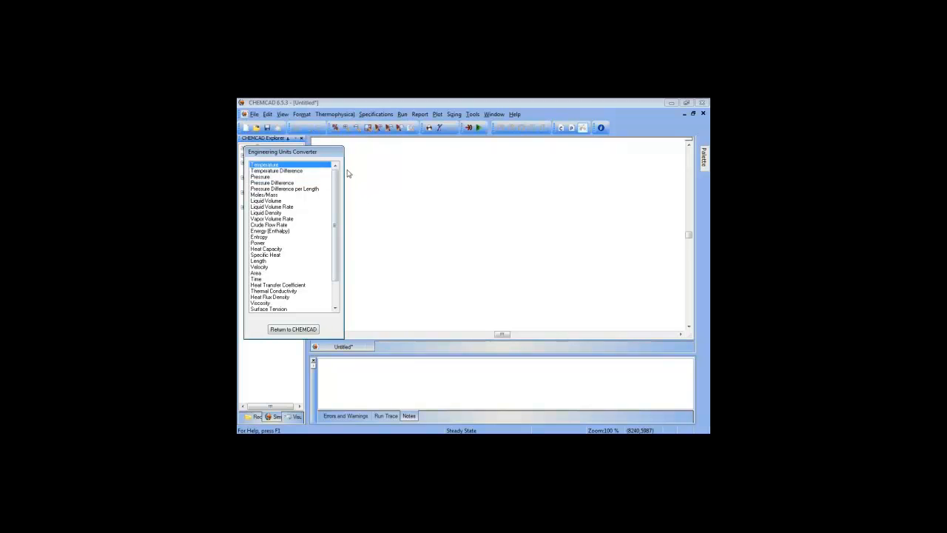
click(292, 329)
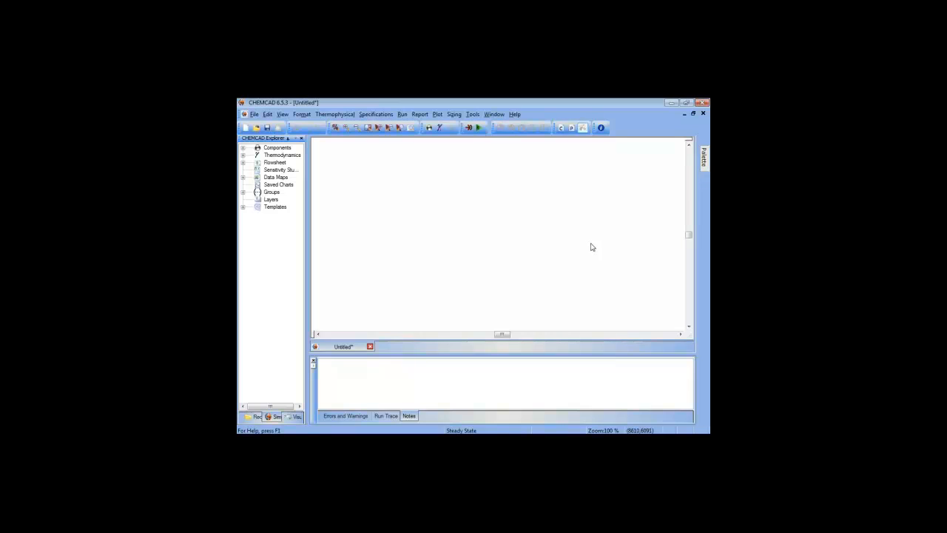
- Keep the UnitOp palette open and place two feed arrows on the flowsheet, one above the other
mouse_move(703, 157)
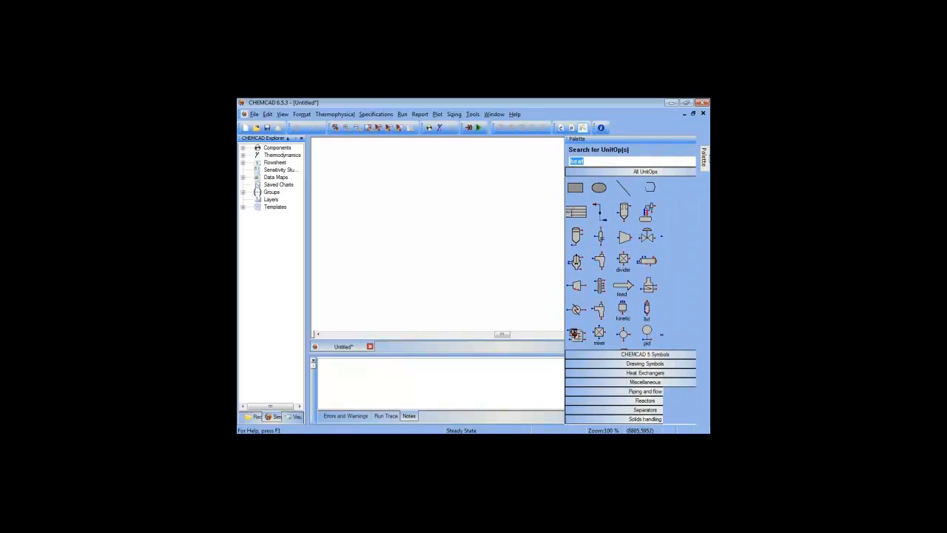
click(679, 142)
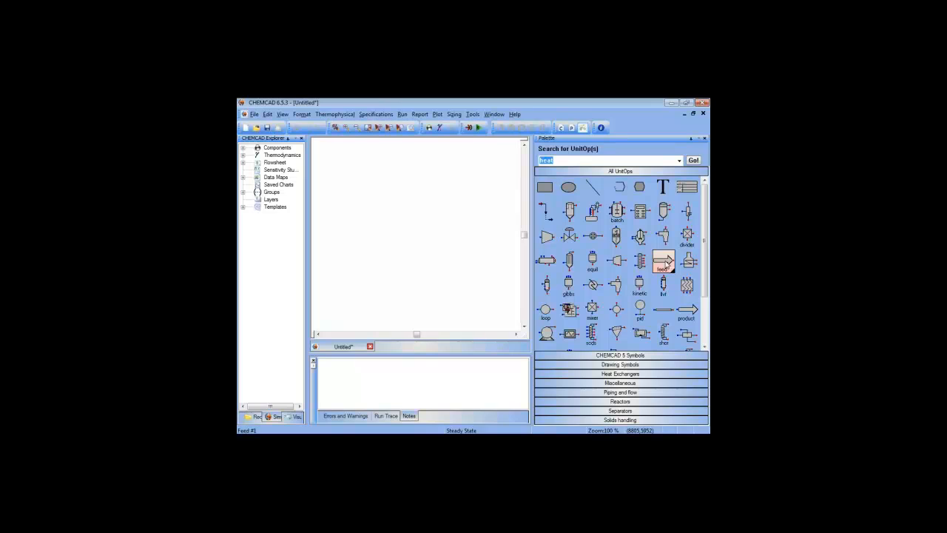
click(664, 263)
click(343, 223)
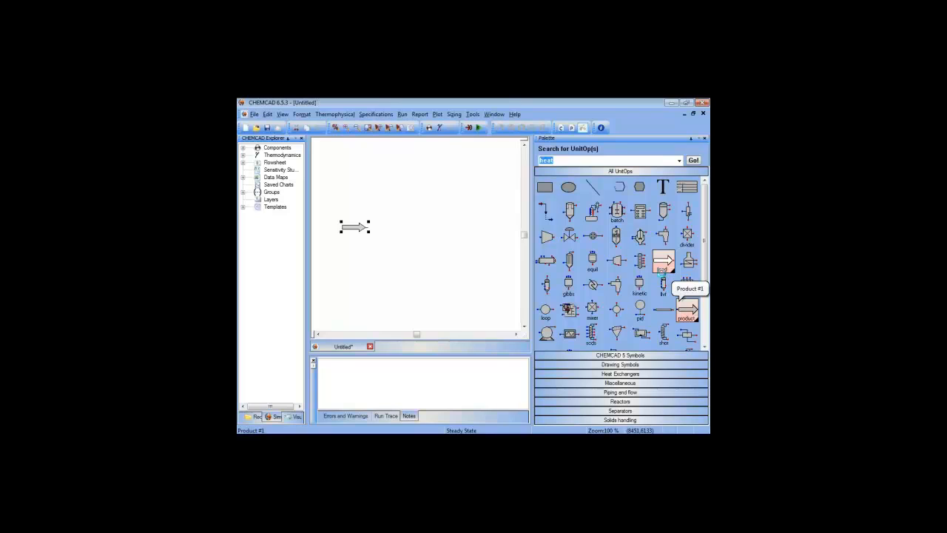
click(660, 260)
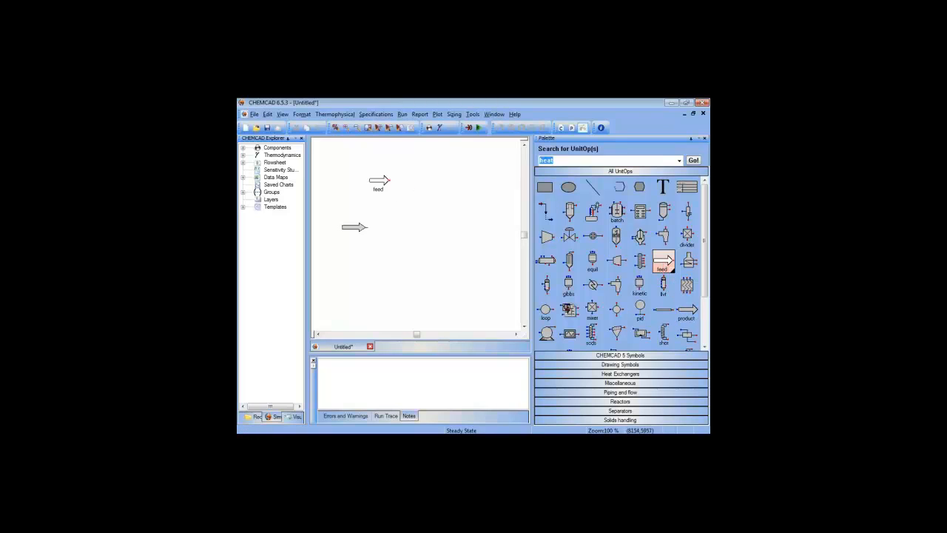
click(350, 178)
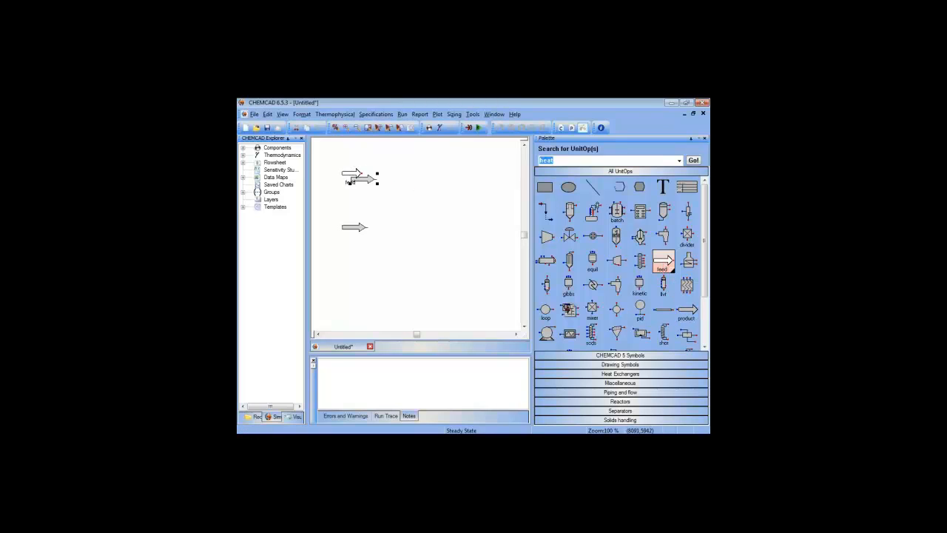
- Place three product arrows, two at the flowsheet's right side and one in the lower middle
click(686, 311)
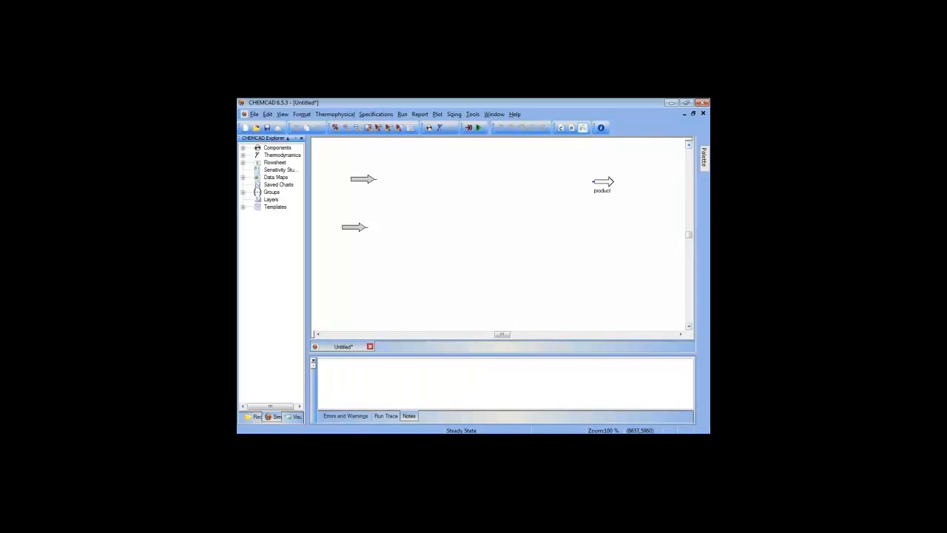
click(602, 188)
click(614, 268)
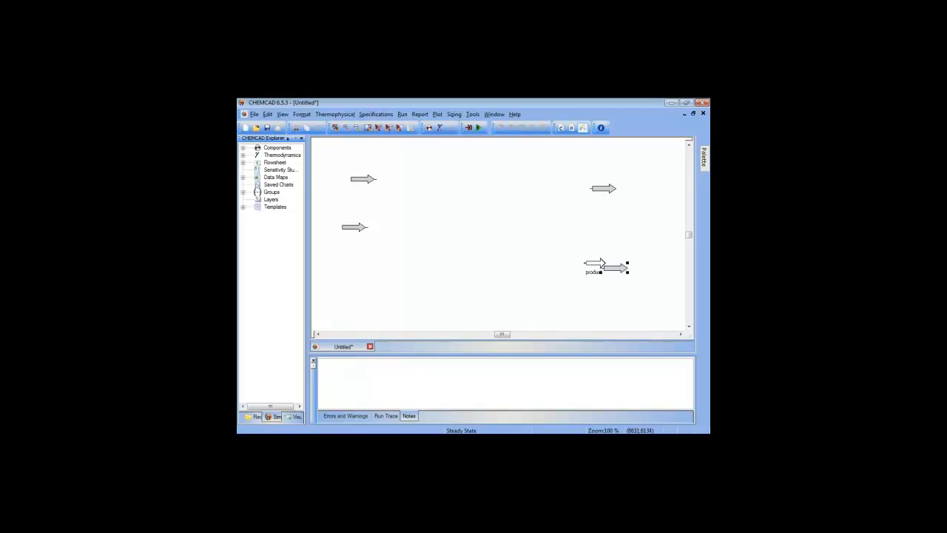
click(467, 285)
- Find the heat exchanger in the UnitOp palette and view its alternative symbols without placing one
mouse_move(701, 157)
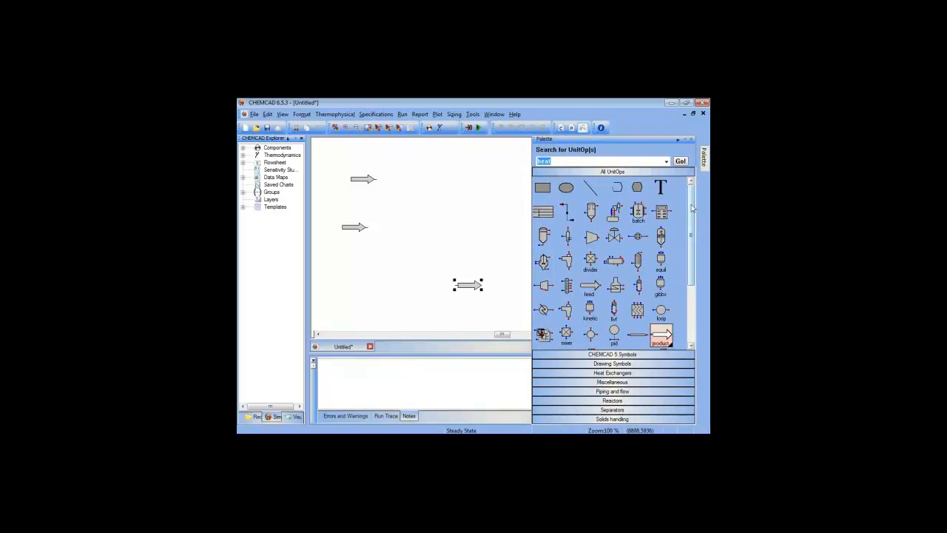
drag(691, 209, 691, 210)
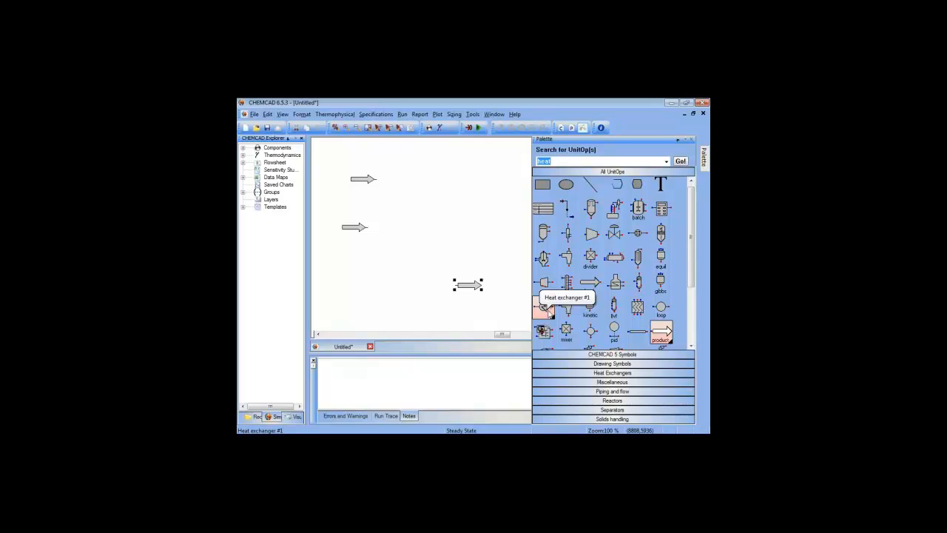
click(548, 313)
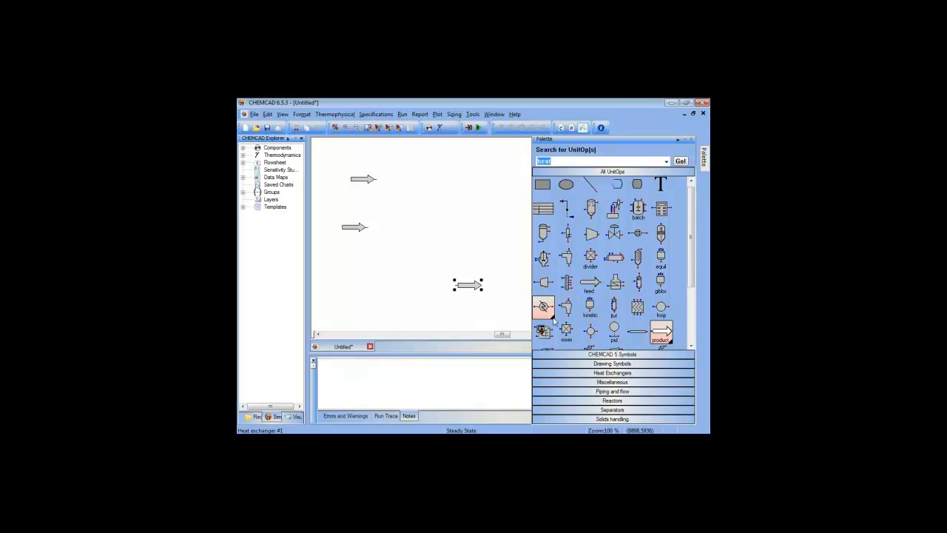
click(552, 317)
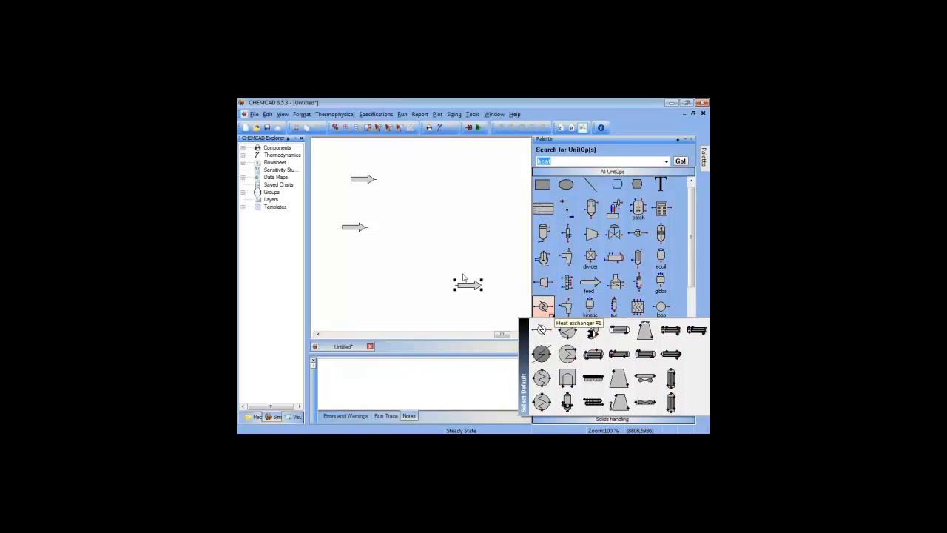
click(431, 236)
right_click(543, 268)
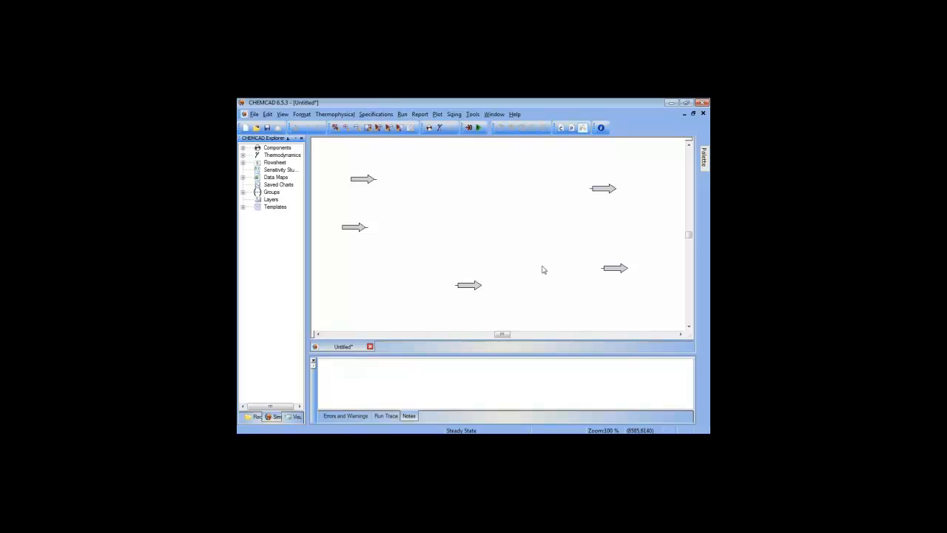
- Place the Heat Exchanger #5 symbol to the right of the lower feed arrow and align it with the arrow
mouse_move(703, 157)
click(544, 309)
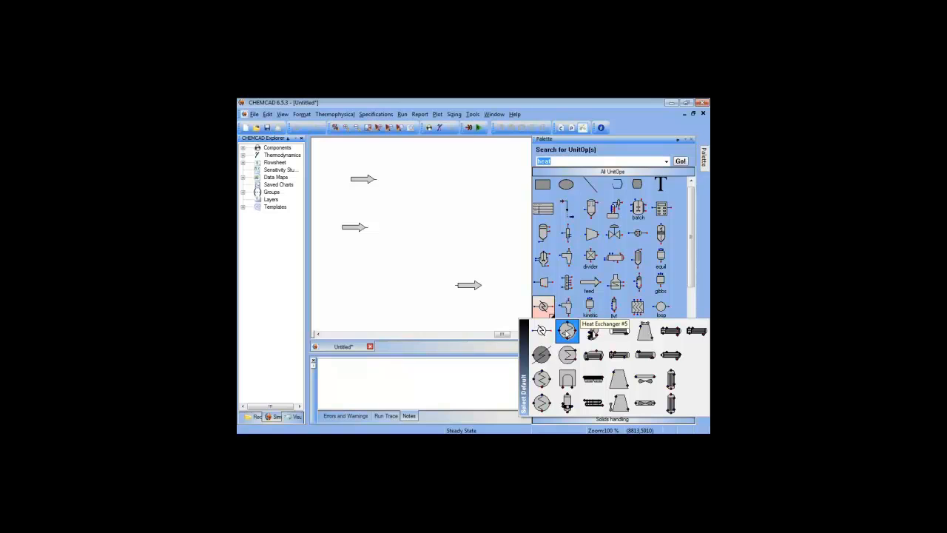
click(567, 330)
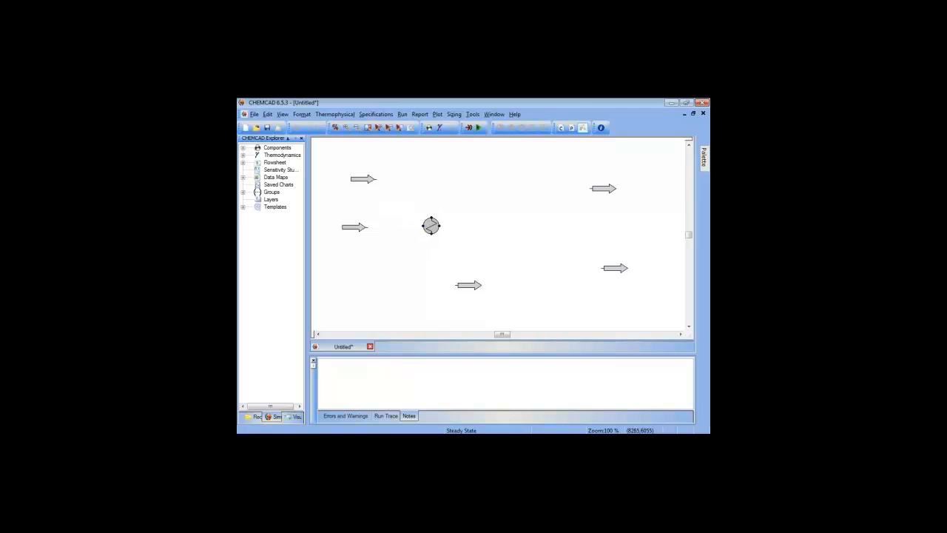
click(422, 225)
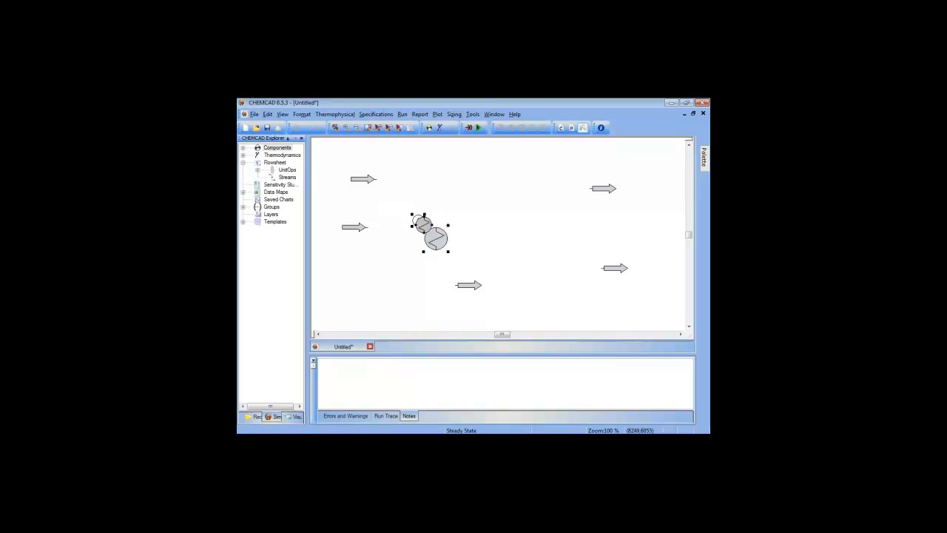
right_click(438, 245)
drag(437, 244, 430, 237)
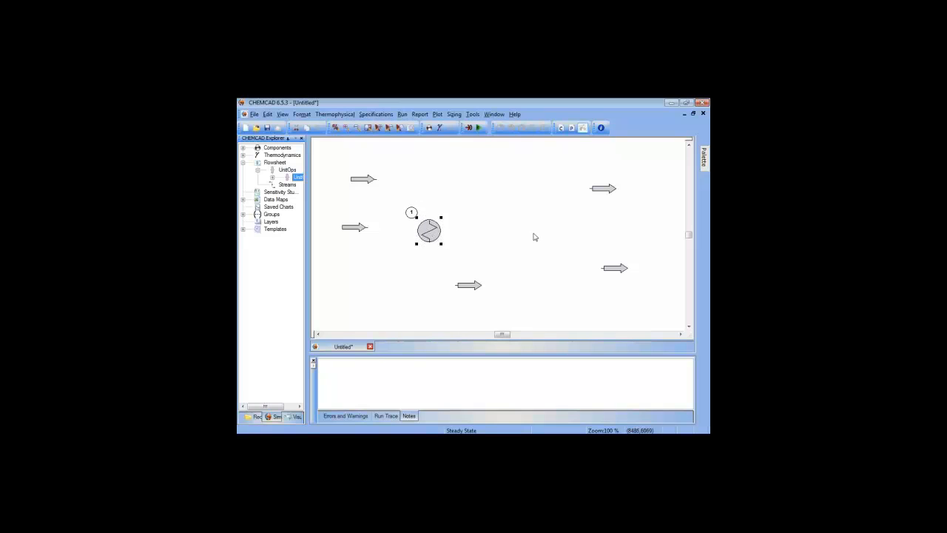
- Place a Flash #1 unit between the heat exchanger and the product arrows, and adjust both units' positions
mouse_move(704, 158)
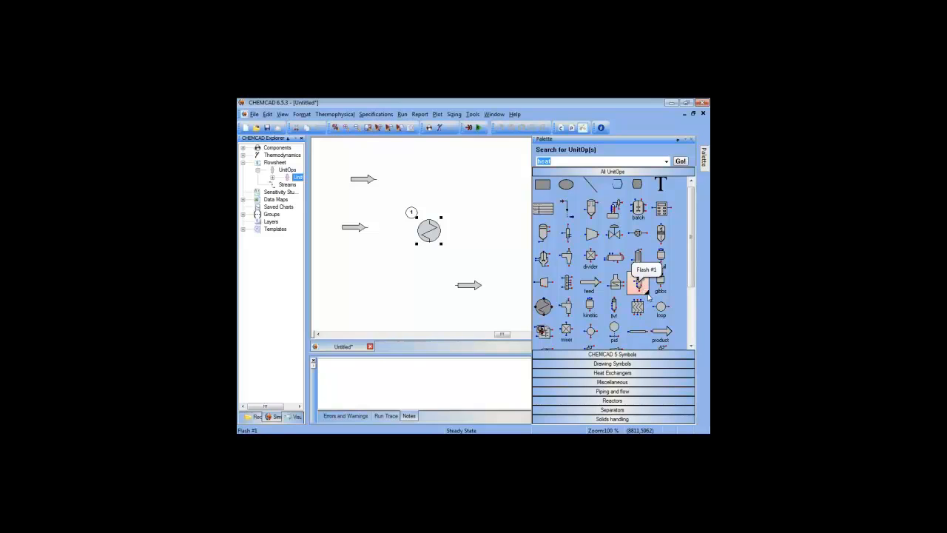
click(647, 293)
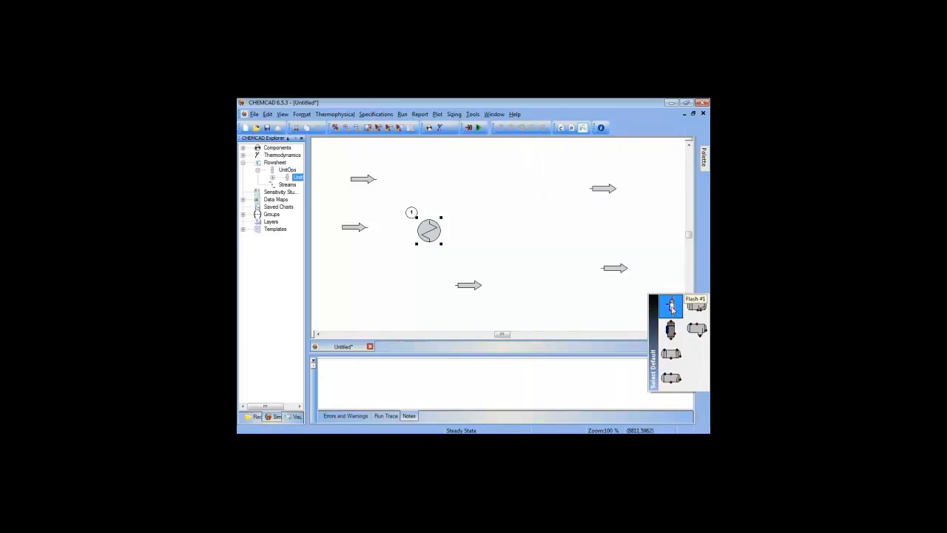
click(671, 305)
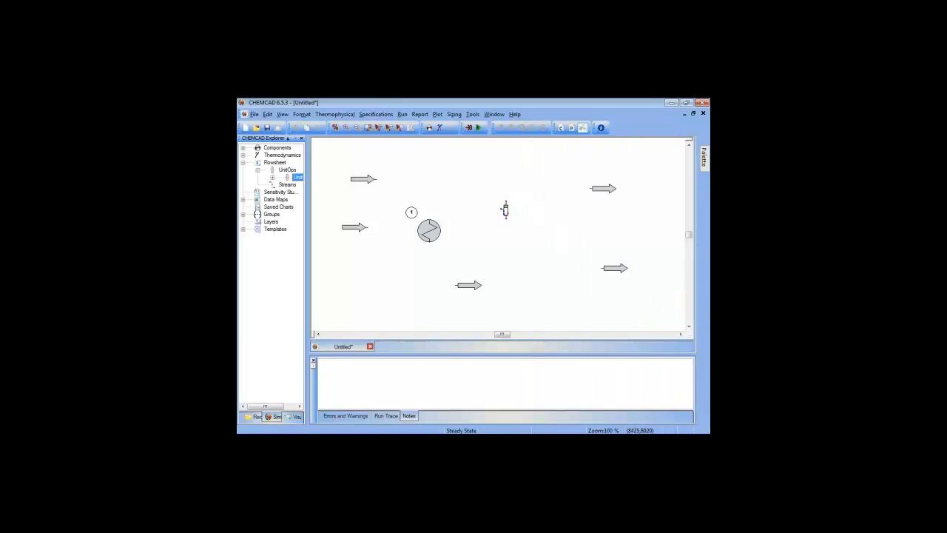
click(509, 205)
right_click(550, 238)
drag(516, 225, 520, 228)
drag(432, 234, 432, 230)
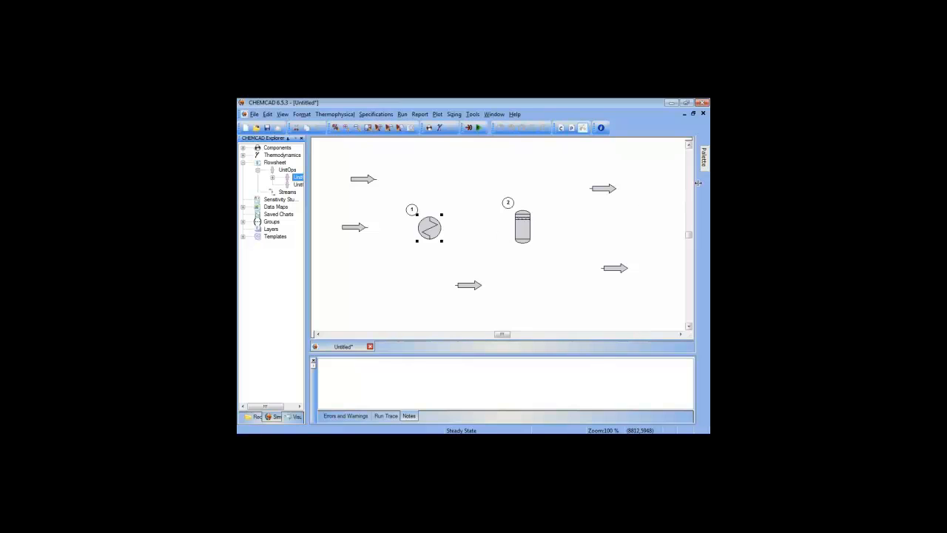
- Draw streams from the lower feed arrow to the heat exchanger and from the exchanger's outlet to the flash inlet
mouse_move(703, 157)
click(567, 209)
click(366, 228)
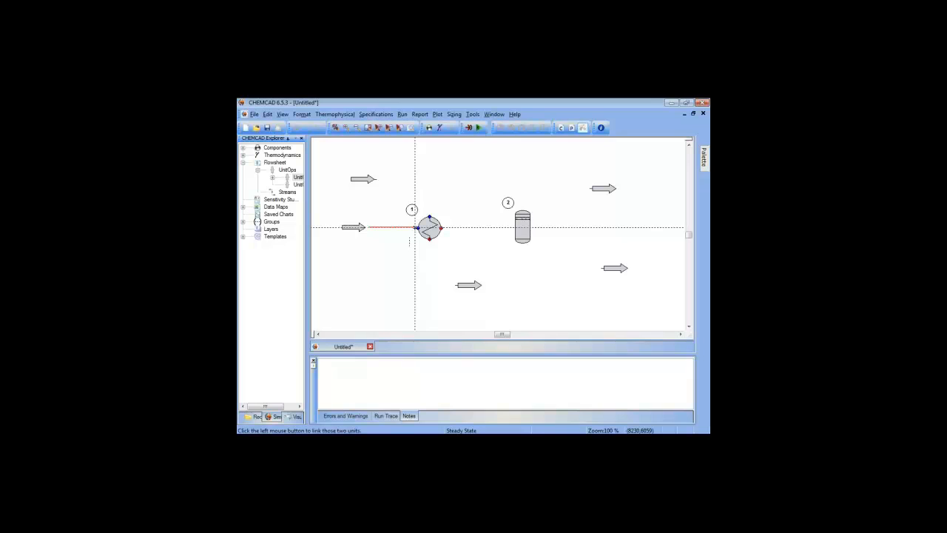
click(416, 227)
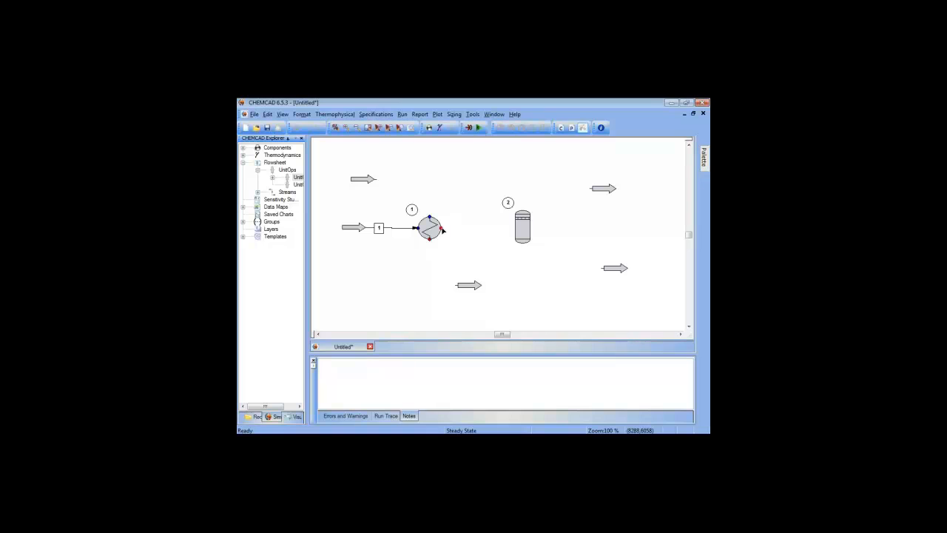
click(441, 230)
click(513, 228)
- Connect the flash's top outlet to the upper product arrow and its bottom outlet to the lower right product arrow
click(523, 210)
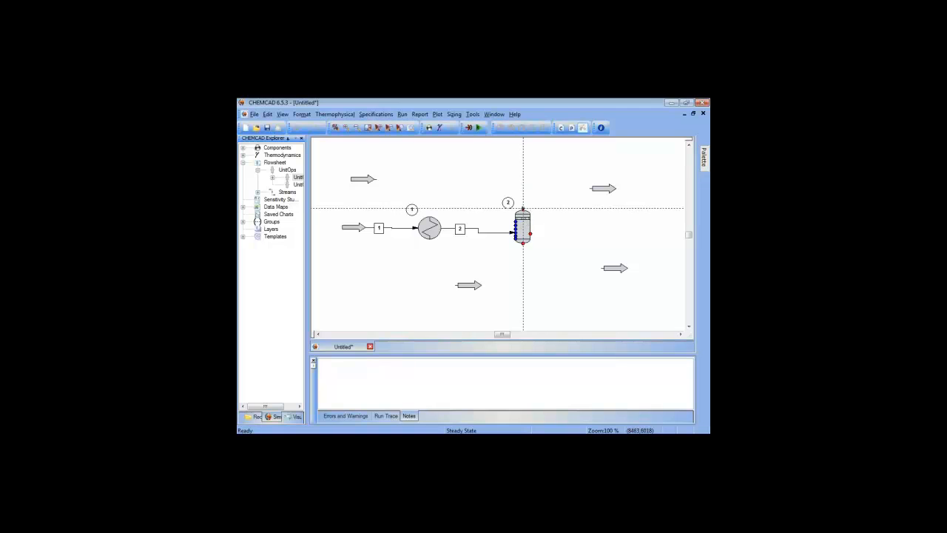
click(591, 188)
click(523, 243)
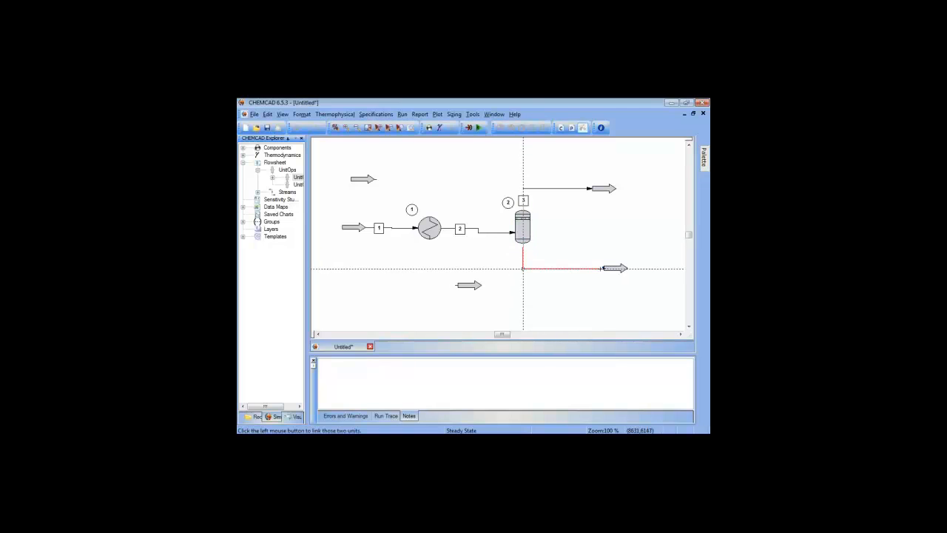
click(602, 267)
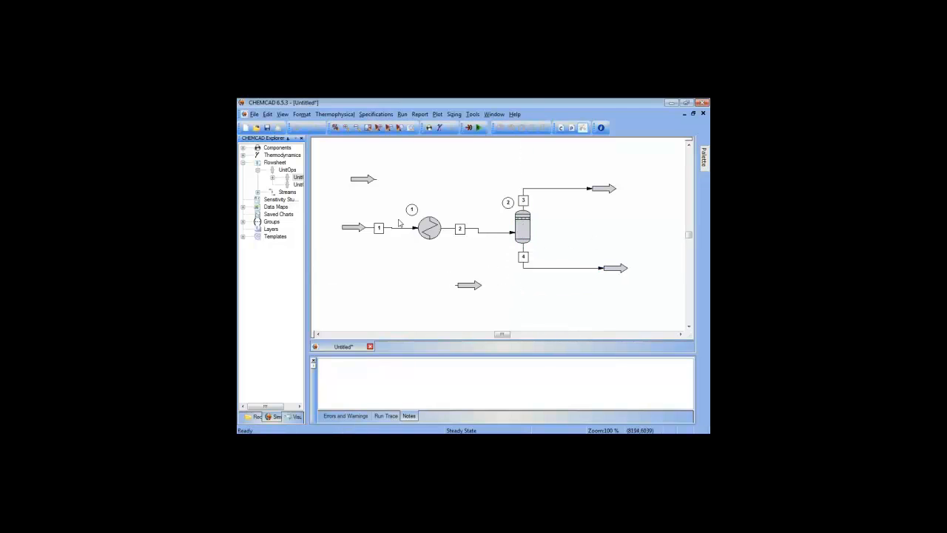
- Move the upper feed arrow in line above the lower one and nudge the heat exchanger to straighten its inlet stream
drag(364, 186, 354, 185)
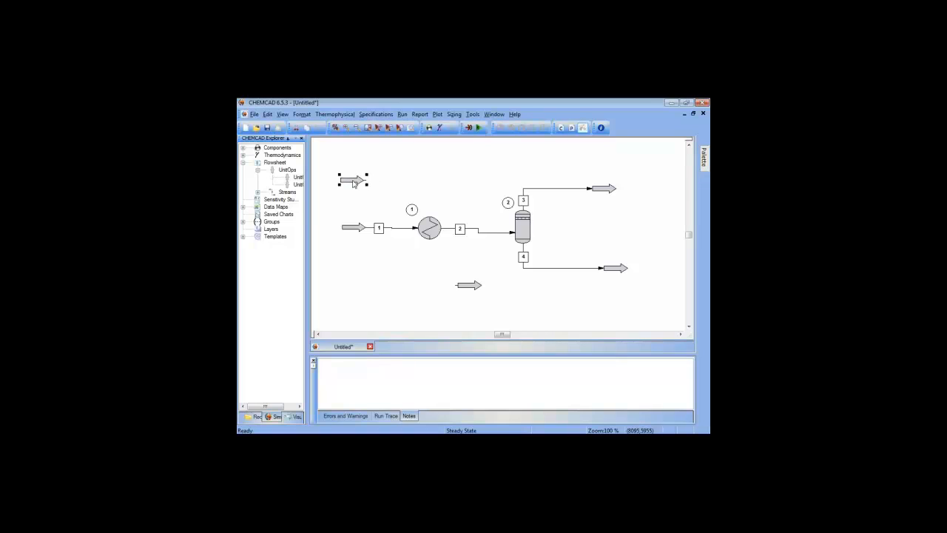
click(432, 231)
drag(430, 229, 430, 230)
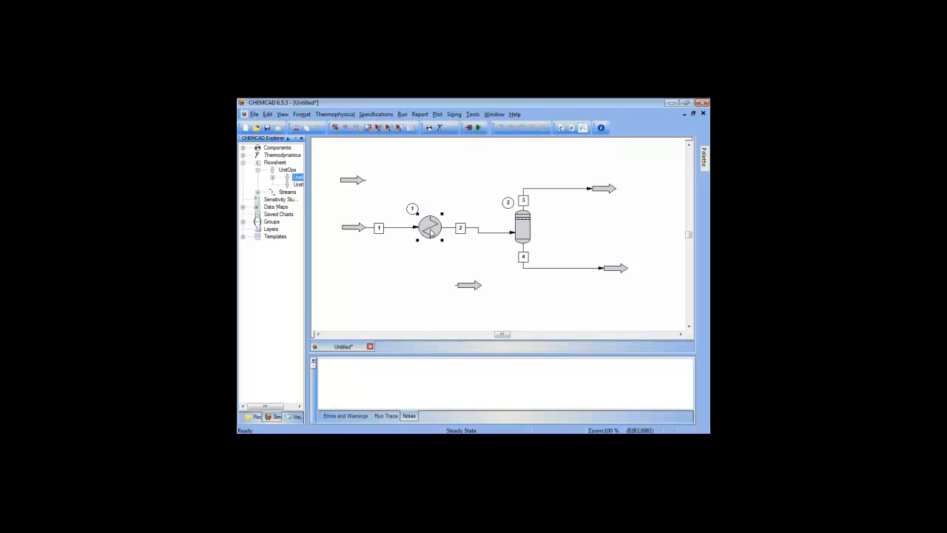
- Reroute the stream between the heat exchanger and the flash as a straight line, and reposition the flash's ID label
click(500, 236)
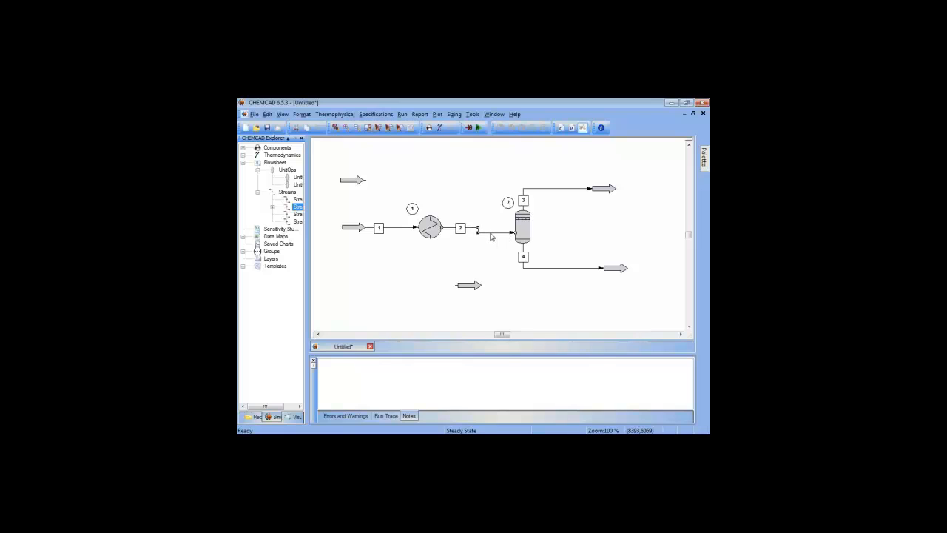
right_click(491, 236)
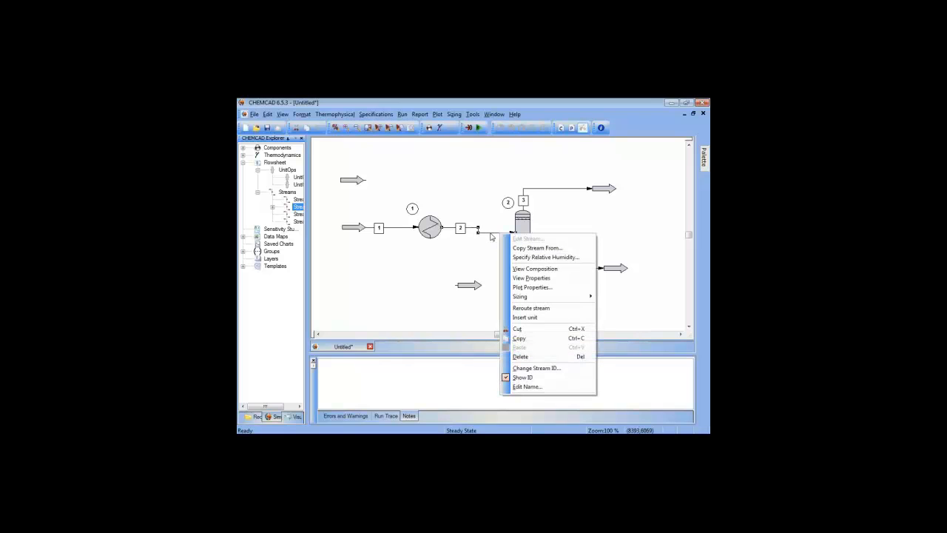
click(538, 307)
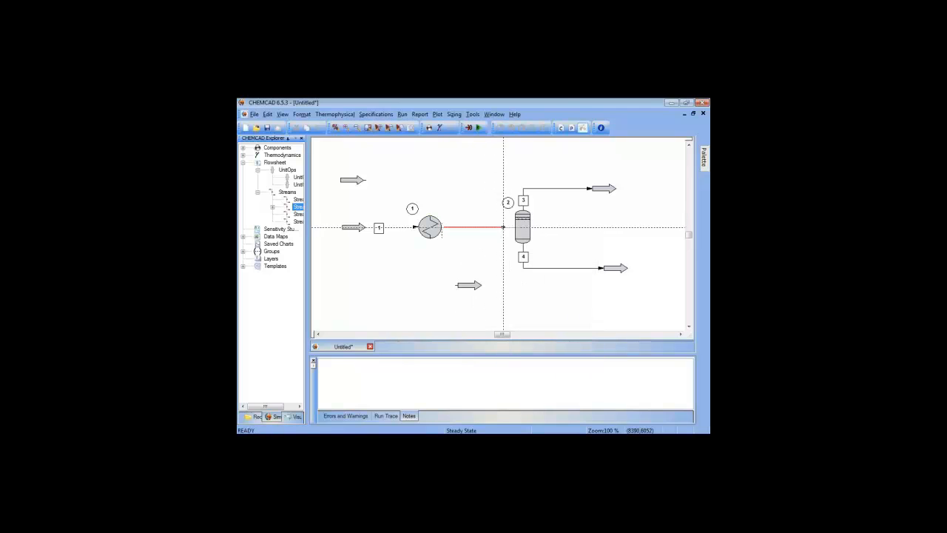
click(513, 227)
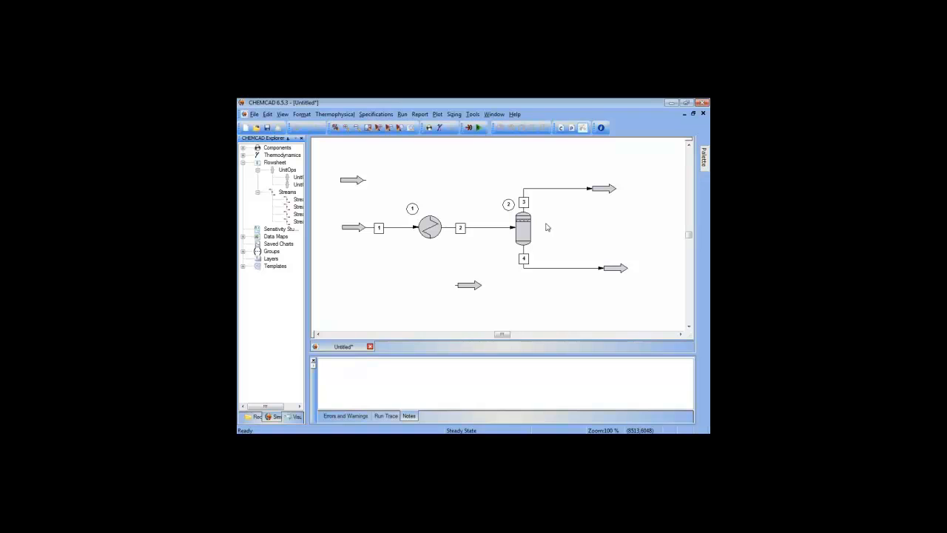
drag(508, 205, 506, 214)
- Review the flowsheet display settings for IDs and names, and the commands available for the heat exchanger's feed stream
click(283, 114)
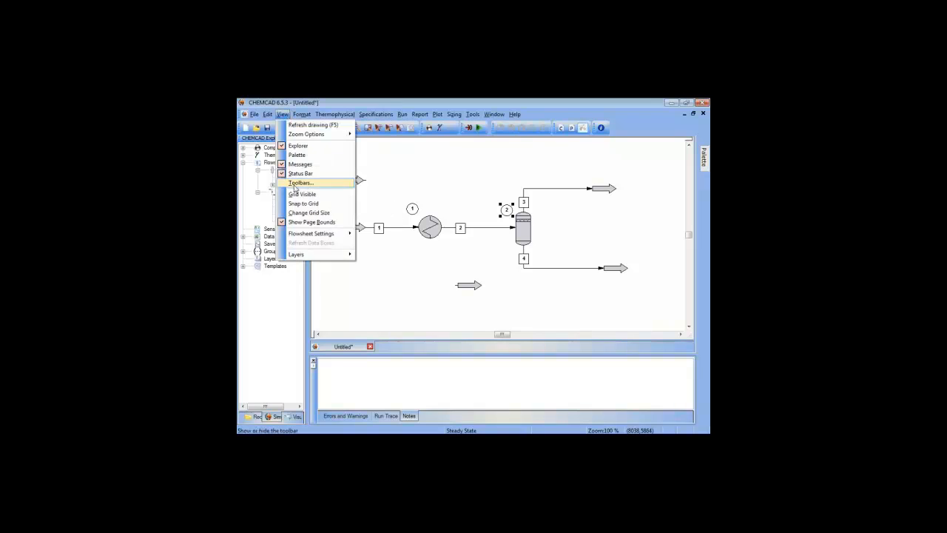
mouse_move(310, 233)
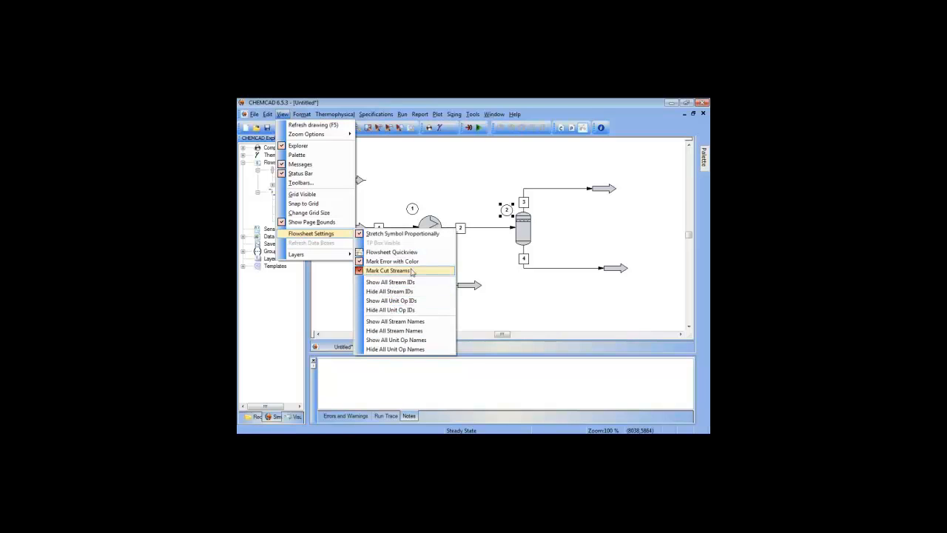
click(438, 189)
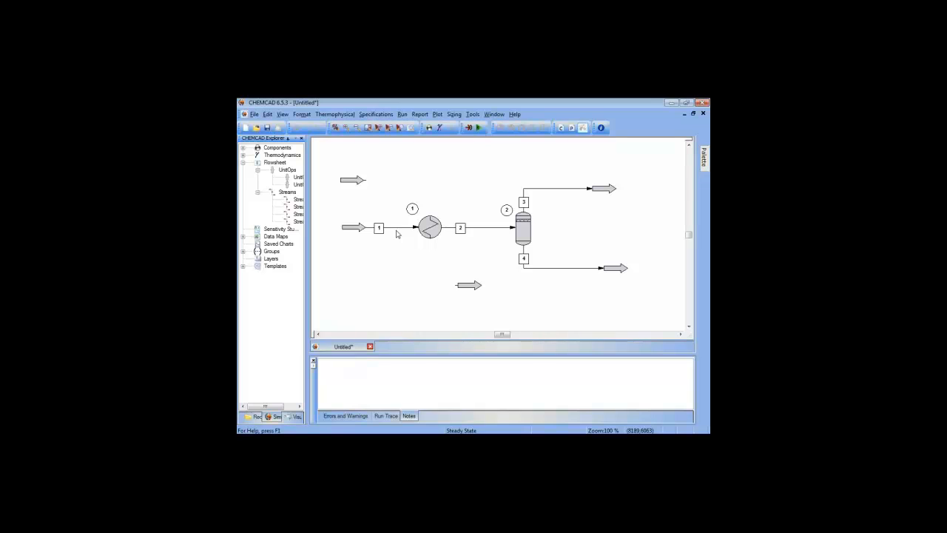
mouse_move(393, 231)
mouse_move(415, 217)
right_click(403, 228)
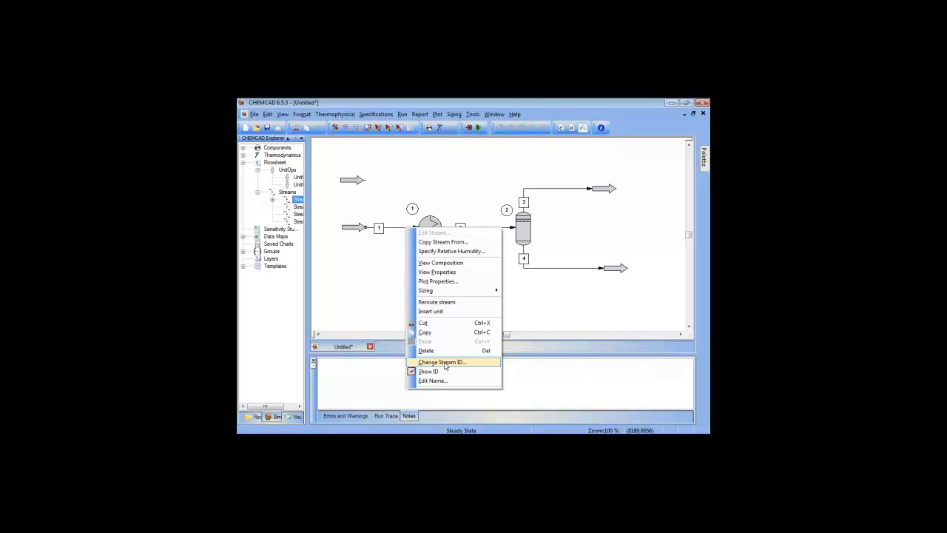
click(384, 279)
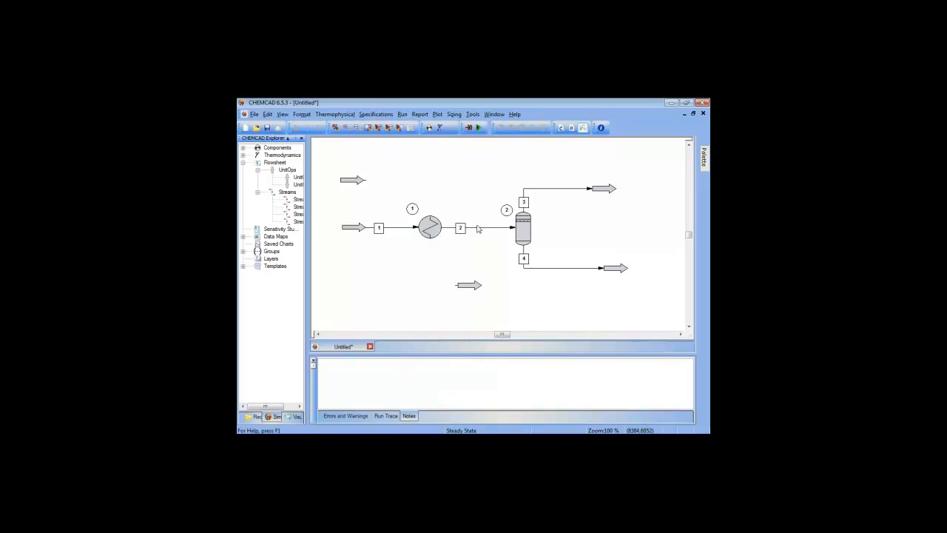
- Inspect the heat exchanger's single-inlet specification form and close it with all specifications left blank
click(429, 229)
double_click(429, 229)
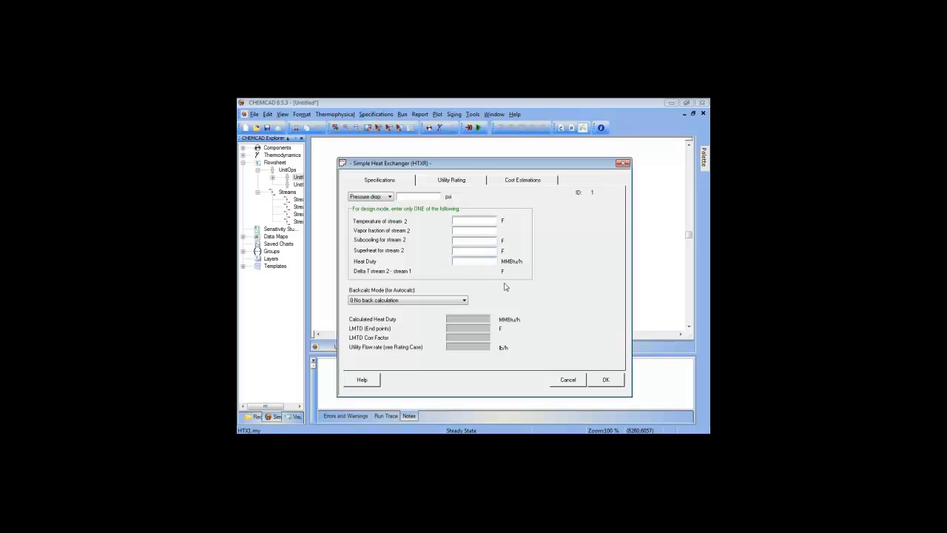
click(603, 381)
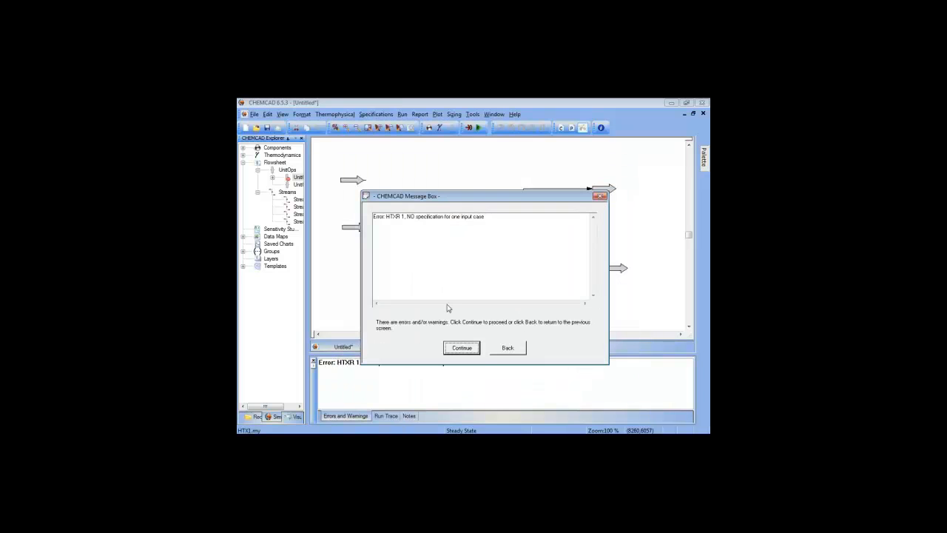
click(470, 351)
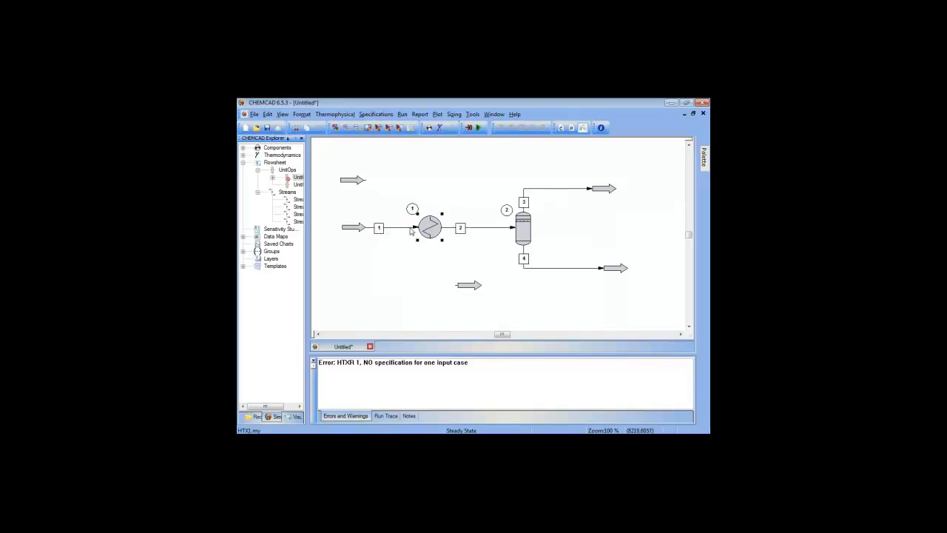
click(415, 310)
- Draw streams from the upper feed arrow to the heat exchanger's top inlet and from its bottom outlet to the lower-middle product arrow
mouse_move(428, 232)
mouse_move(706, 156)
click(567, 209)
click(367, 179)
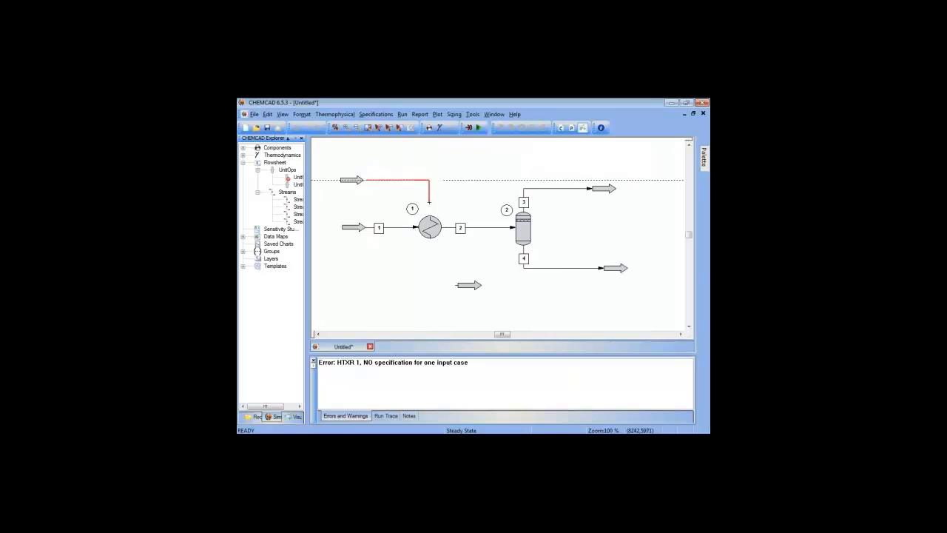
click(430, 215)
click(430, 237)
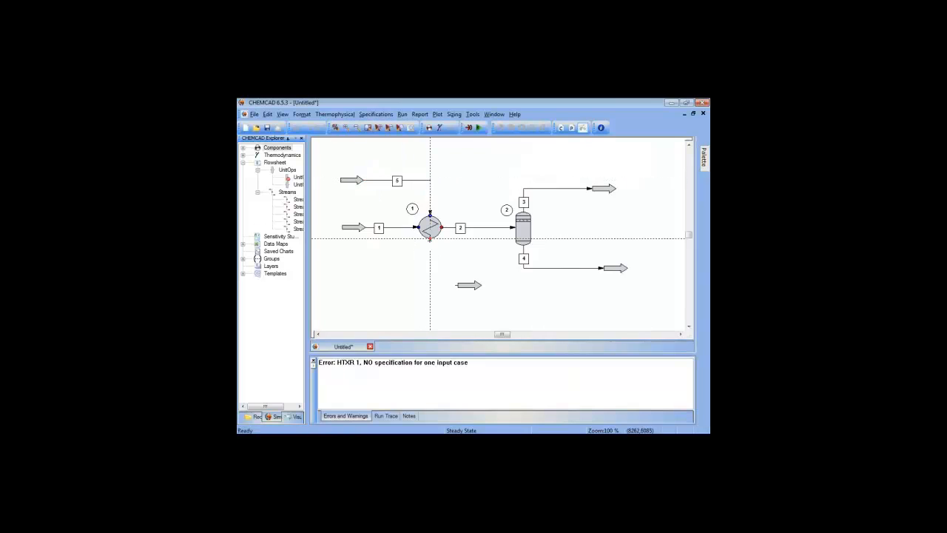
click(457, 285)
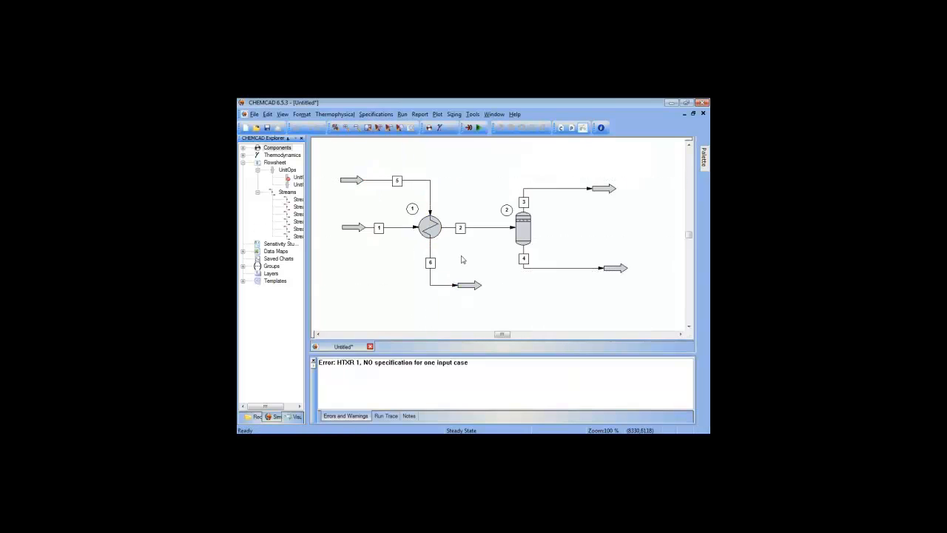
- Inspect the heat exchanger's two-inlet specification form and close it without entering any specification
double_click(429, 229)
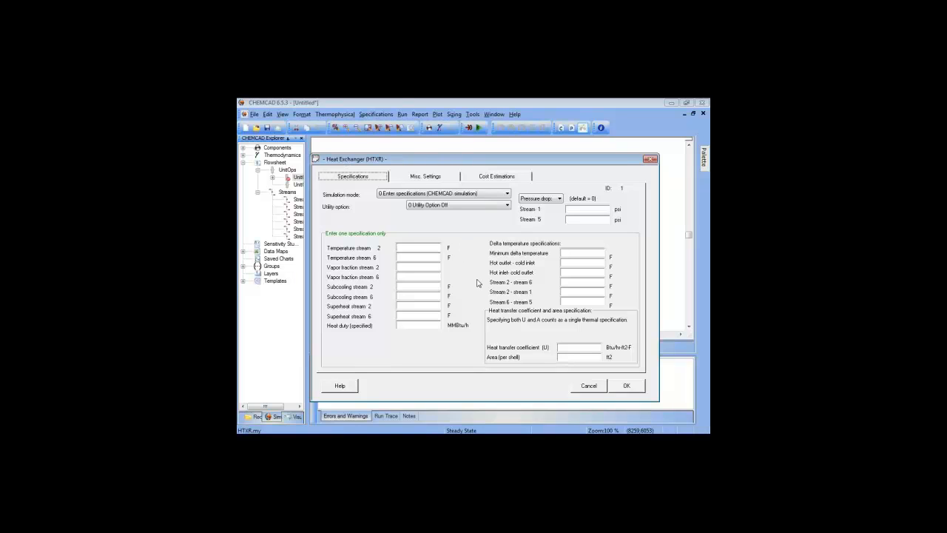
click(398, 279)
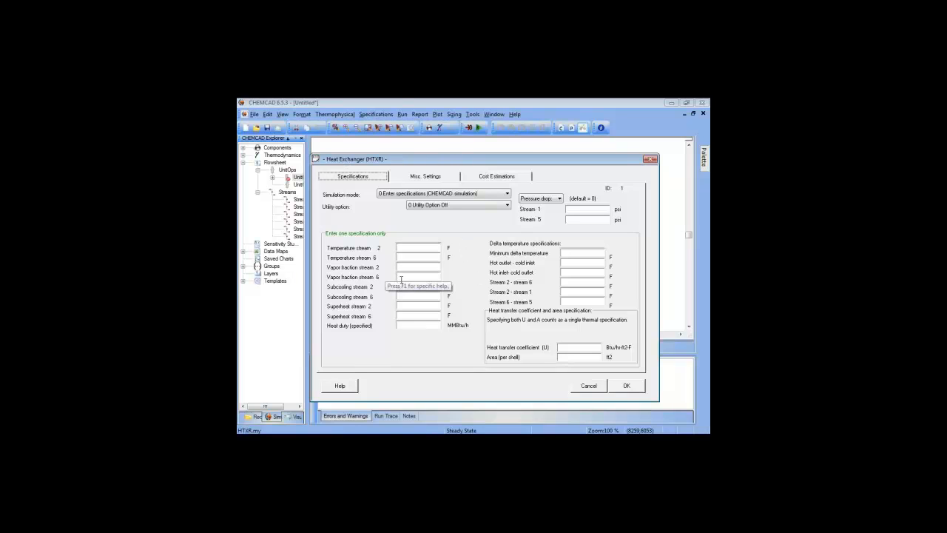
click(623, 386)
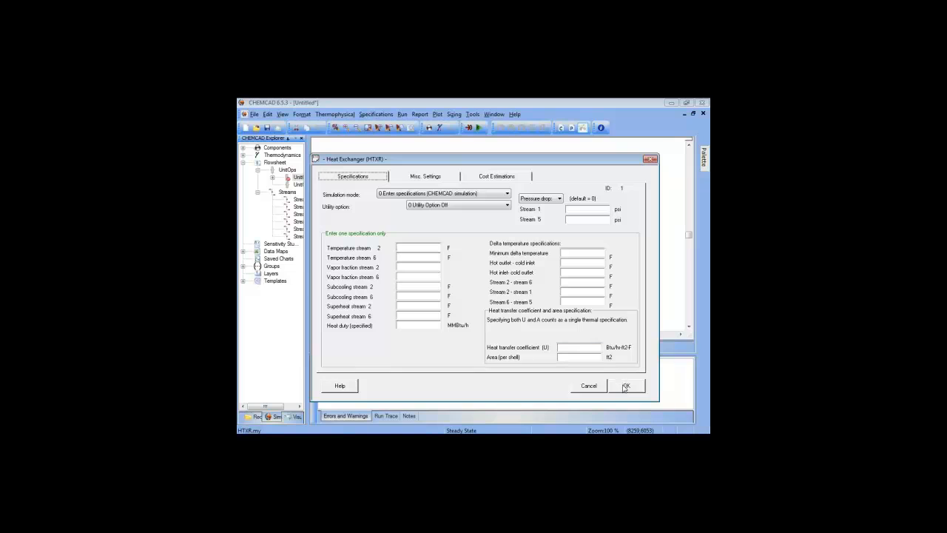
click(624, 386)
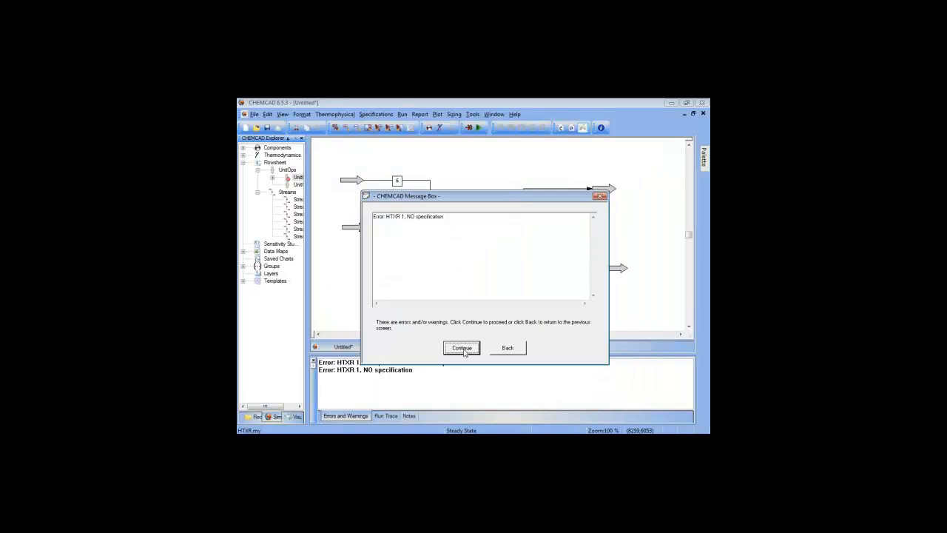
click(463, 348)
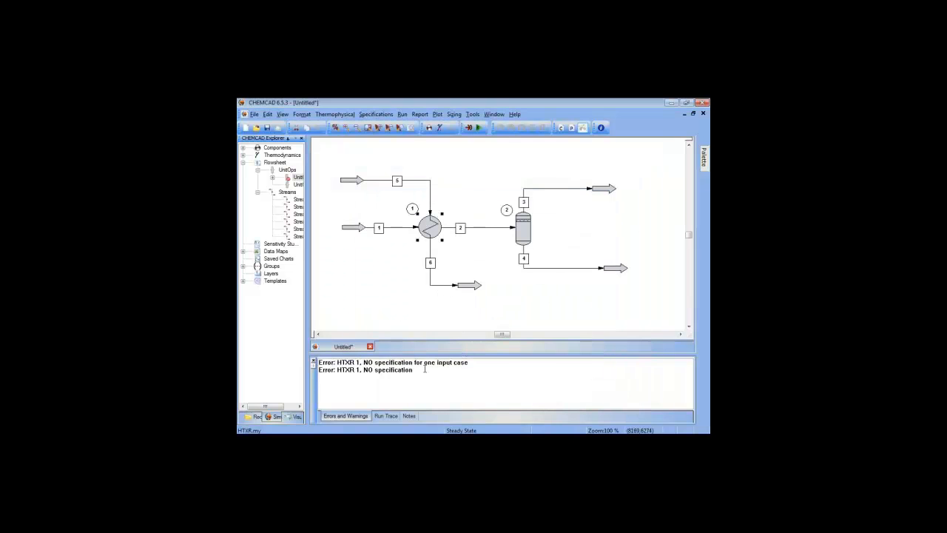
click(397, 296)
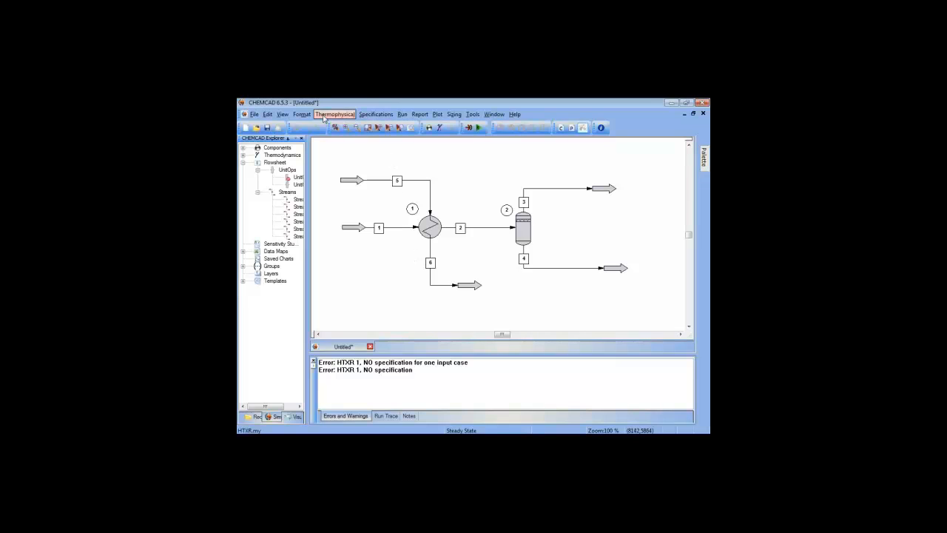
- Expand the Components branch of the simulation tree and widen the tree to show its full entry names
click(334, 116)
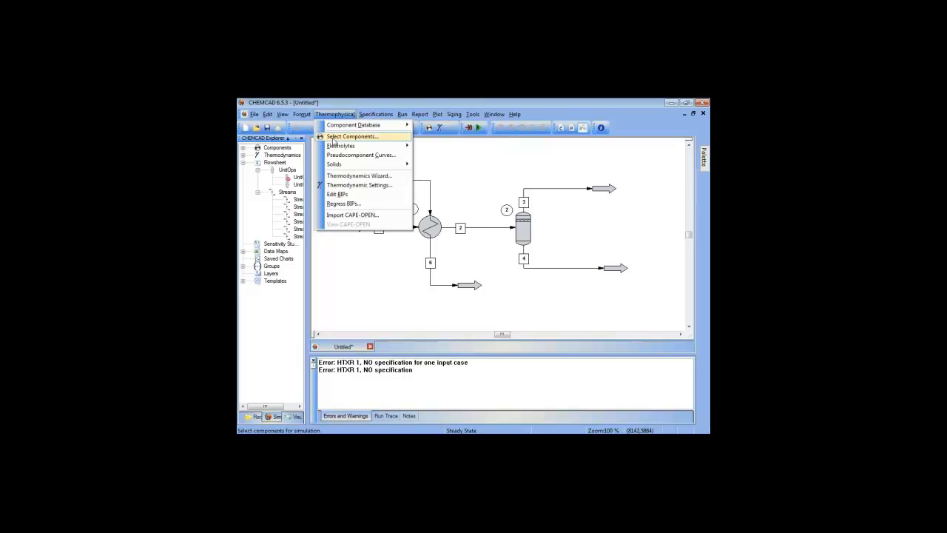
click(446, 153)
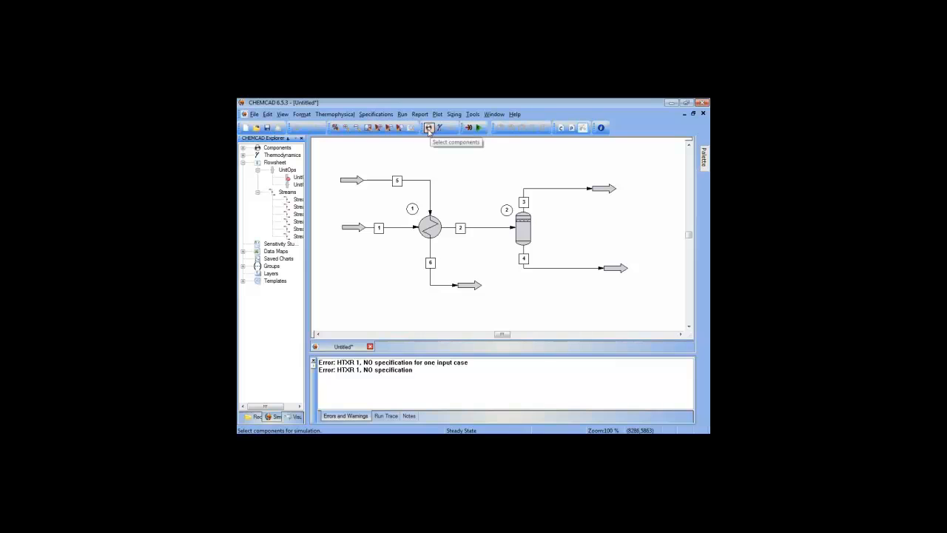
click(242, 149)
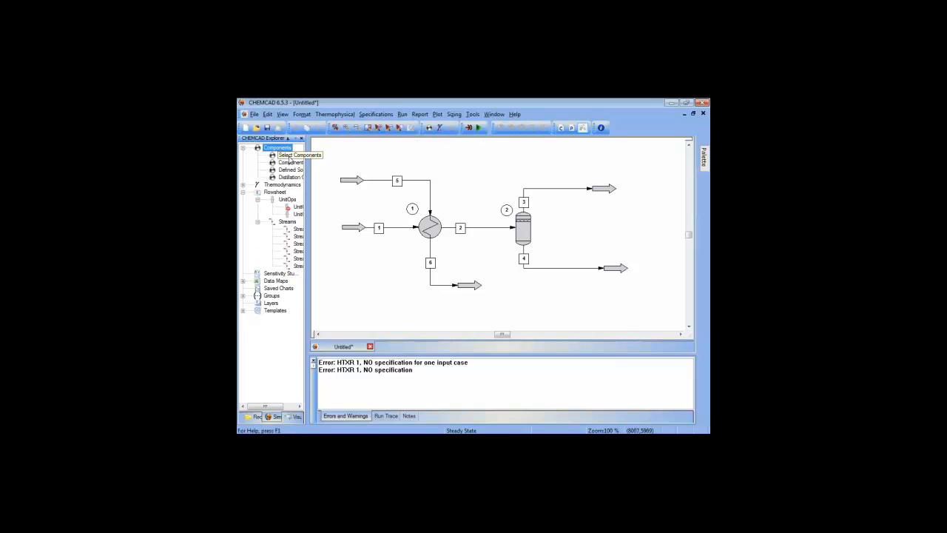
drag(307, 173, 334, 177)
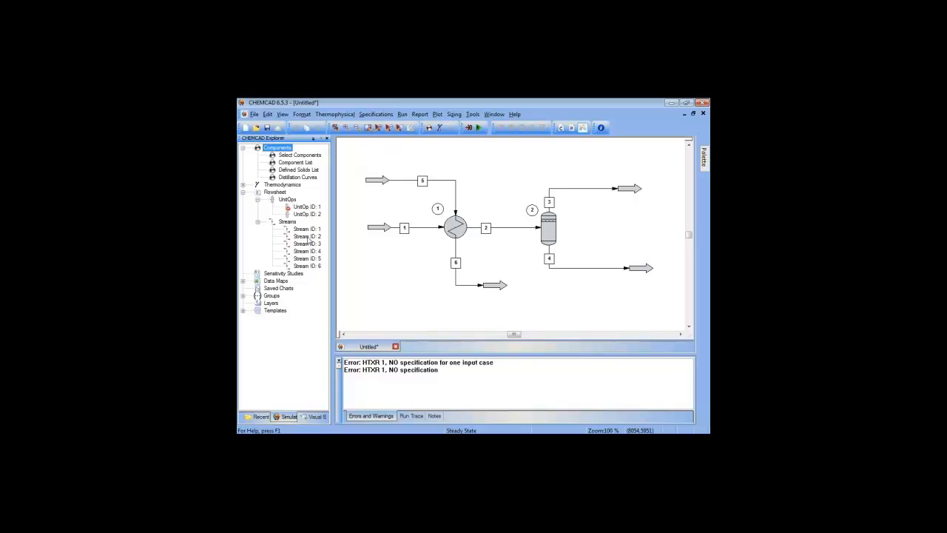
right_click(307, 231)
click(283, 337)
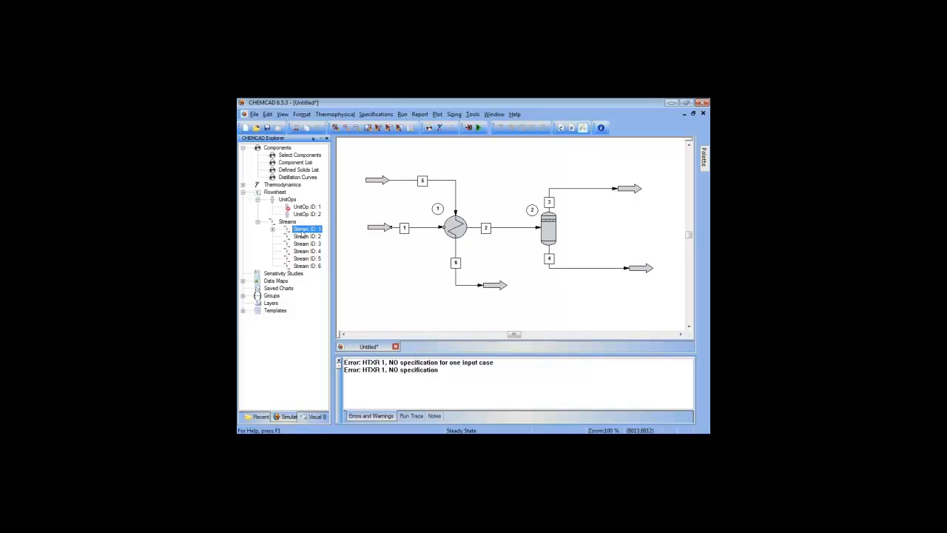
- Open component selection, browse the available components from first to last, and check which data the searches include
double_click(299, 156)
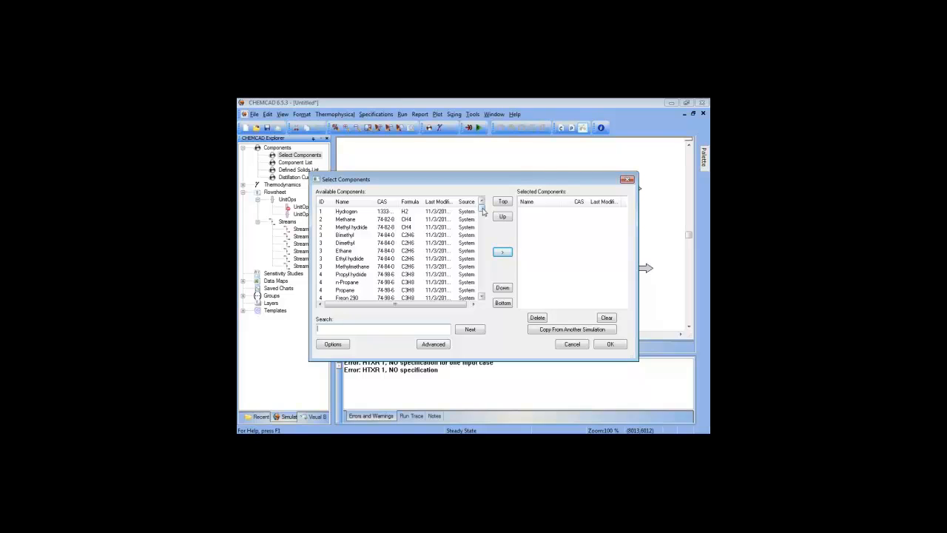
drag(482, 211, 482, 288)
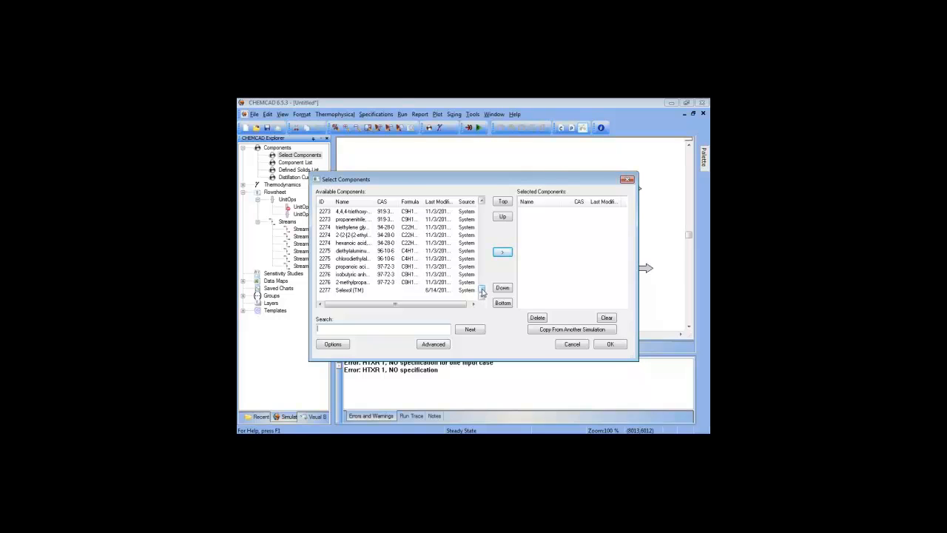
drag(481, 292, 480, 208)
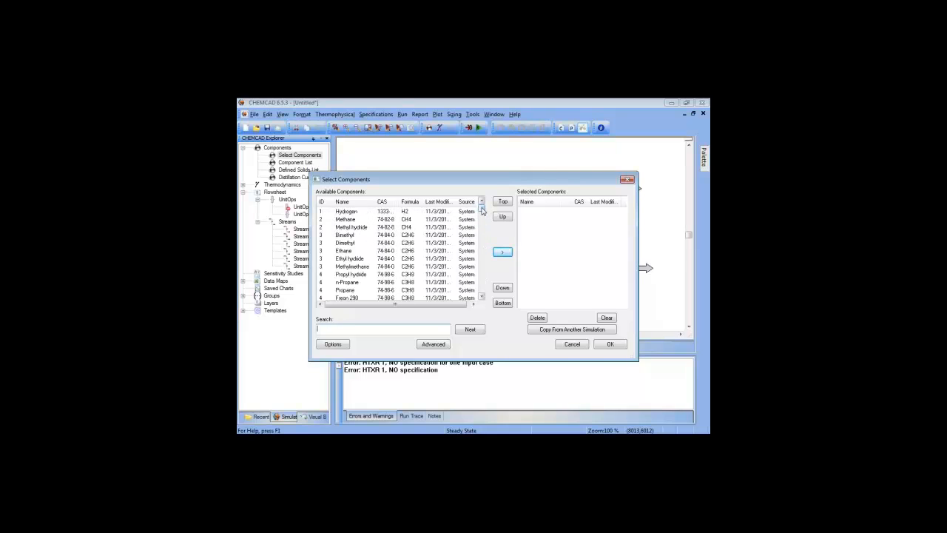
drag(481, 211, 482, 291)
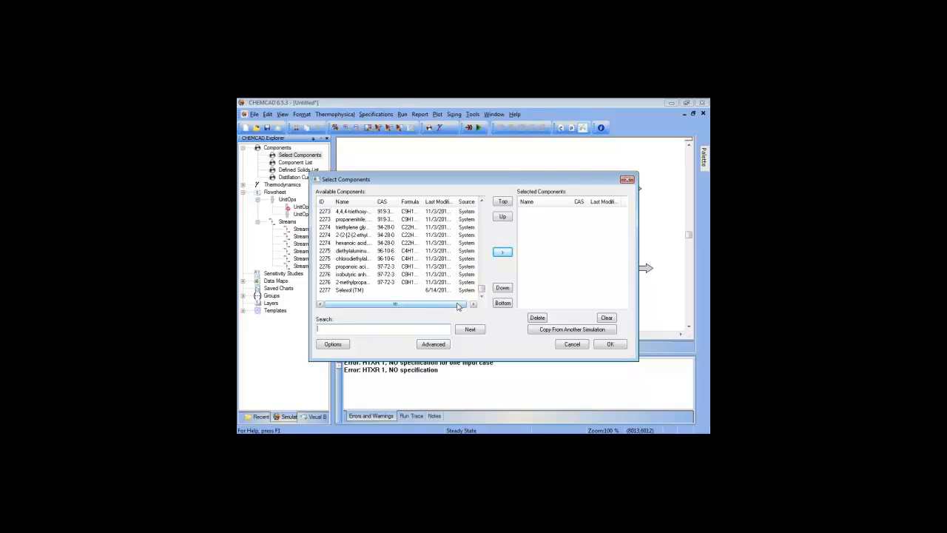
drag(481, 289, 477, 207)
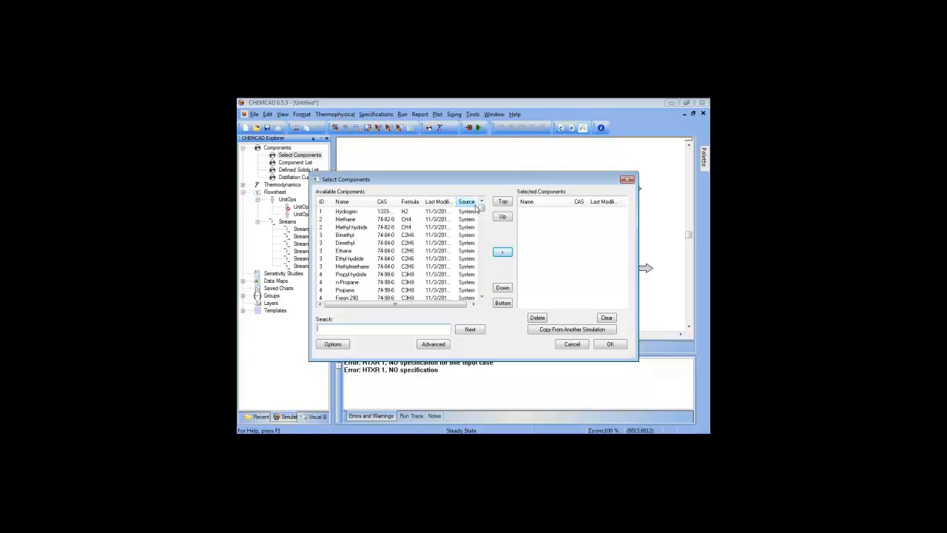
click(342, 345)
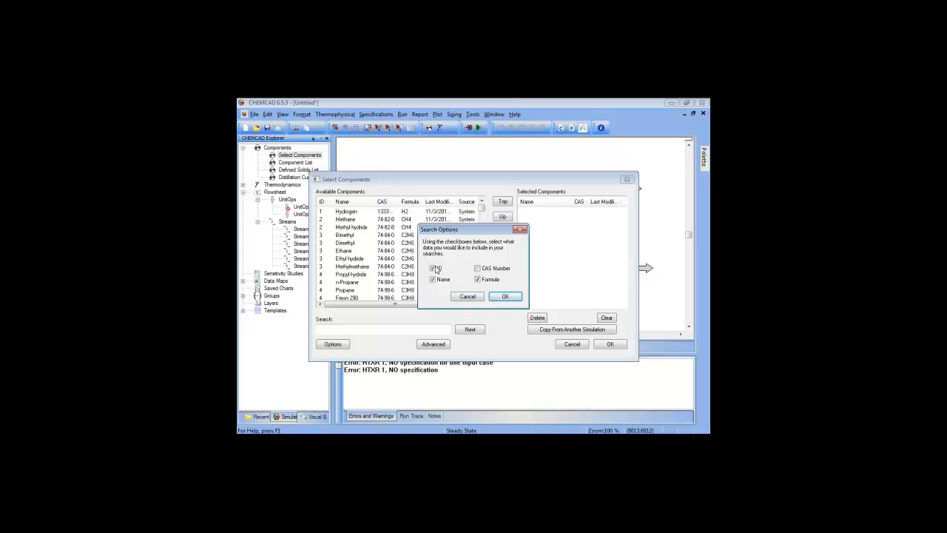
click(501, 298)
- Search the available components for "ethanol" and continue past the first match to the Ethanol entry
click(355, 329)
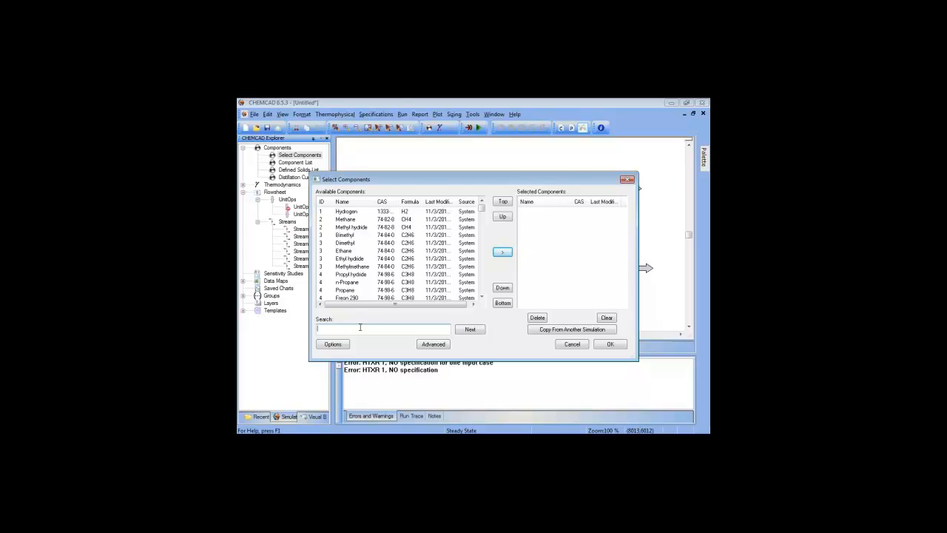
text(ethanol)
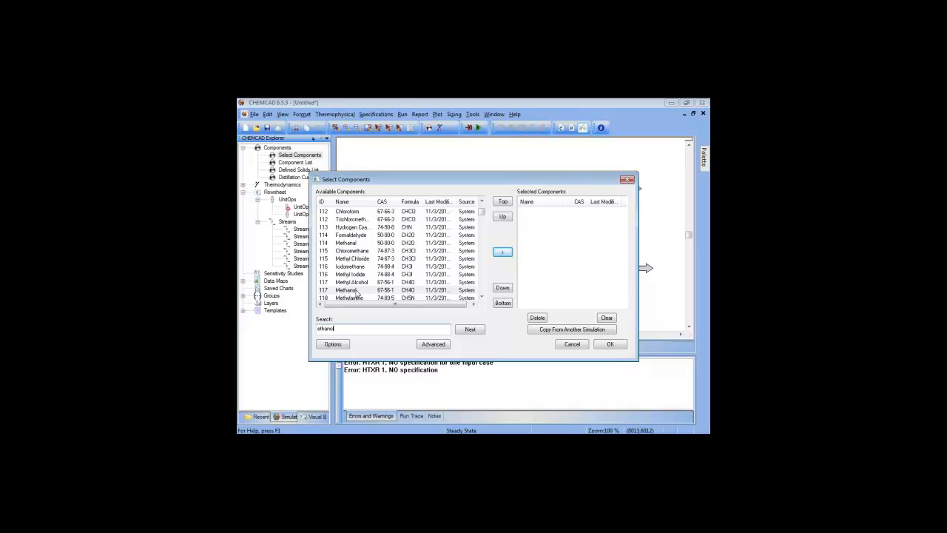
click(482, 296)
click(481, 296)
click(482, 296)
click(482, 296)
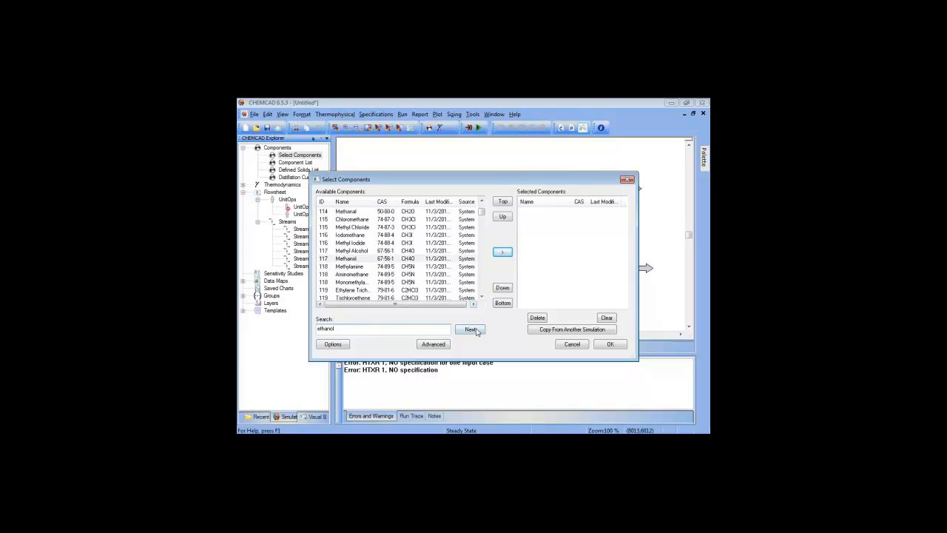
click(470, 330)
click(481, 297)
click(482, 297)
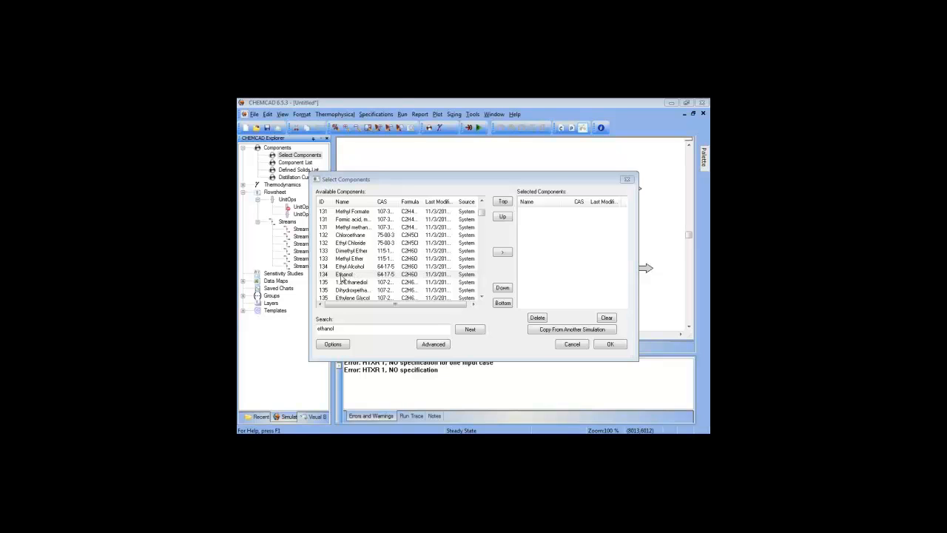
click(482, 296)
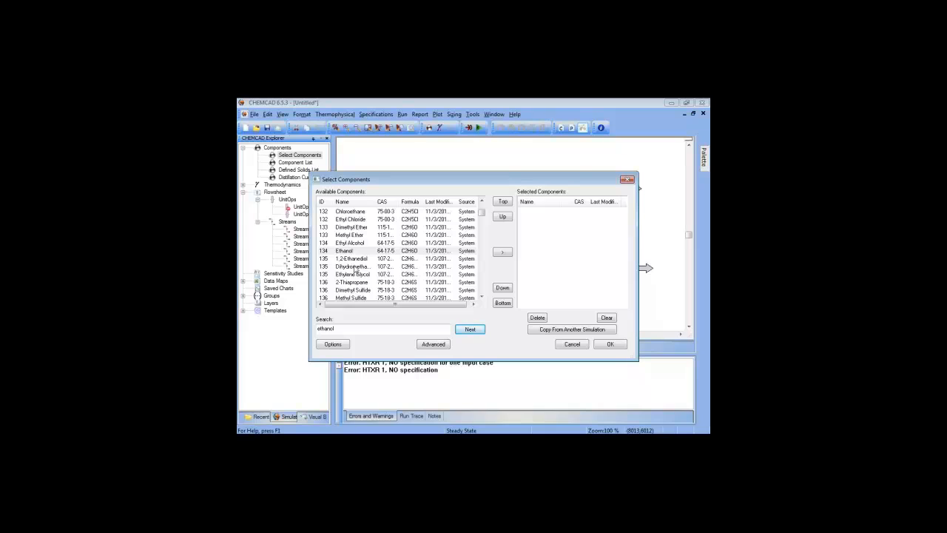
- Add Ethanol to the selected components and try to add its synonym Ethyl Alcohol as well
click(352, 251)
click(353, 253)
double_click(353, 252)
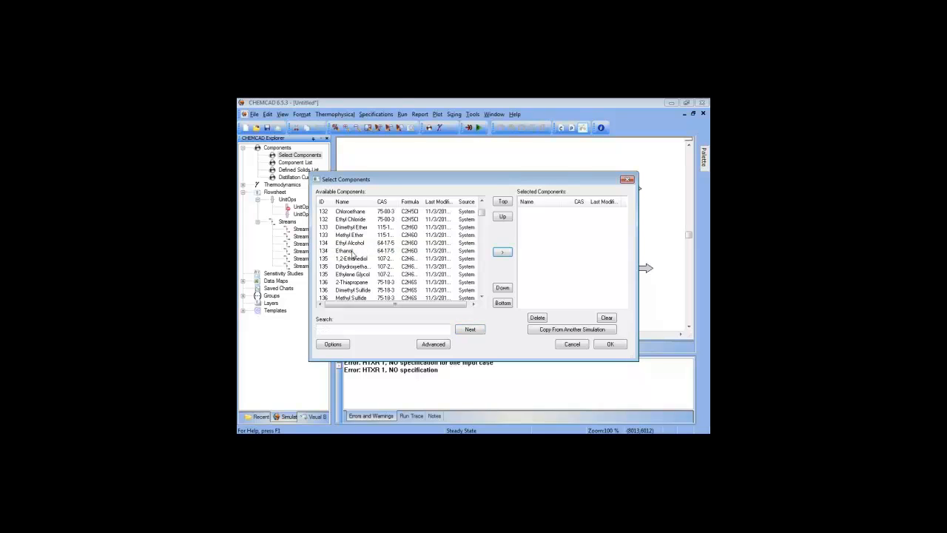
double_click(352, 243)
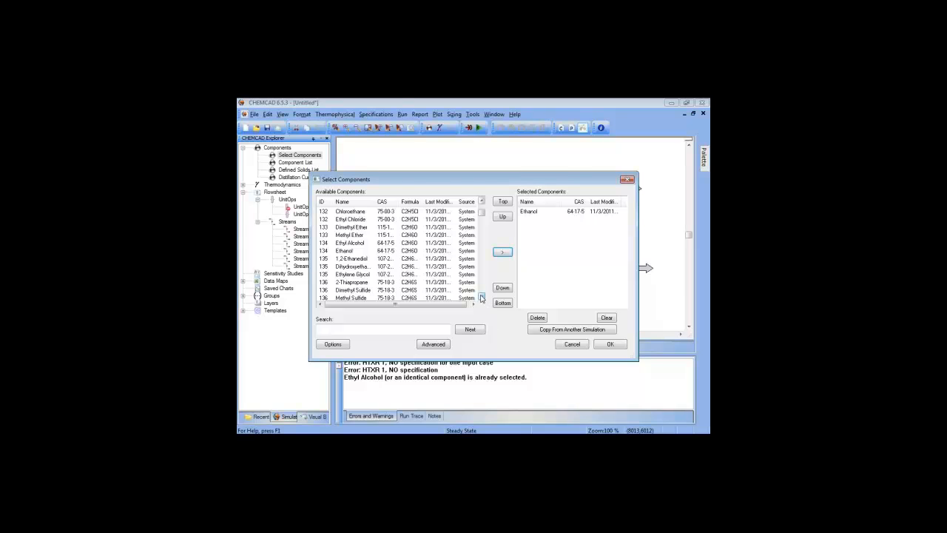
- Look up the component with ID 62 in the available components and clear the search text
click(362, 331)
text(62)
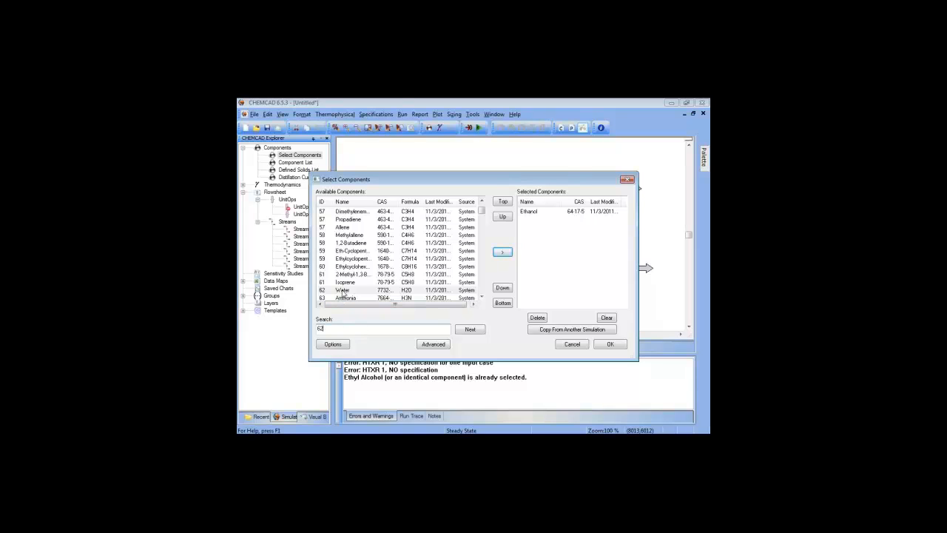
key(BackSpace)
key(BackSpace)
- Search the available components by the formula "h2o" and add Water to the selected components
text(h3=)
key(BackSpace)
key(BackSpace)
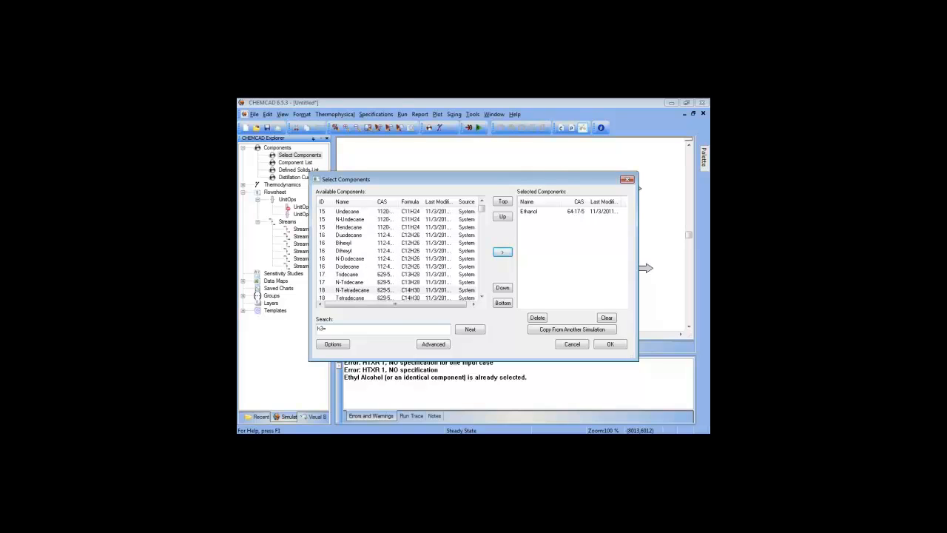
text(20)
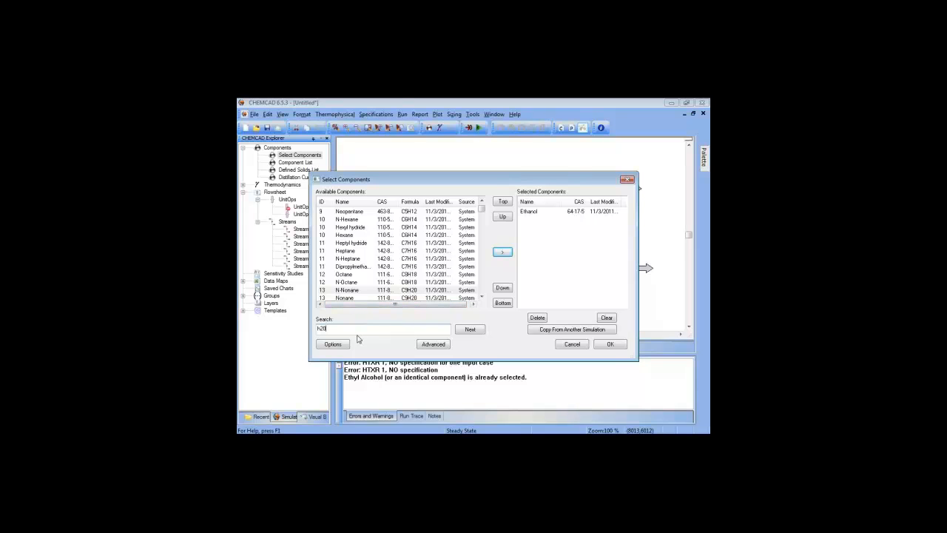
key(BackSpace)
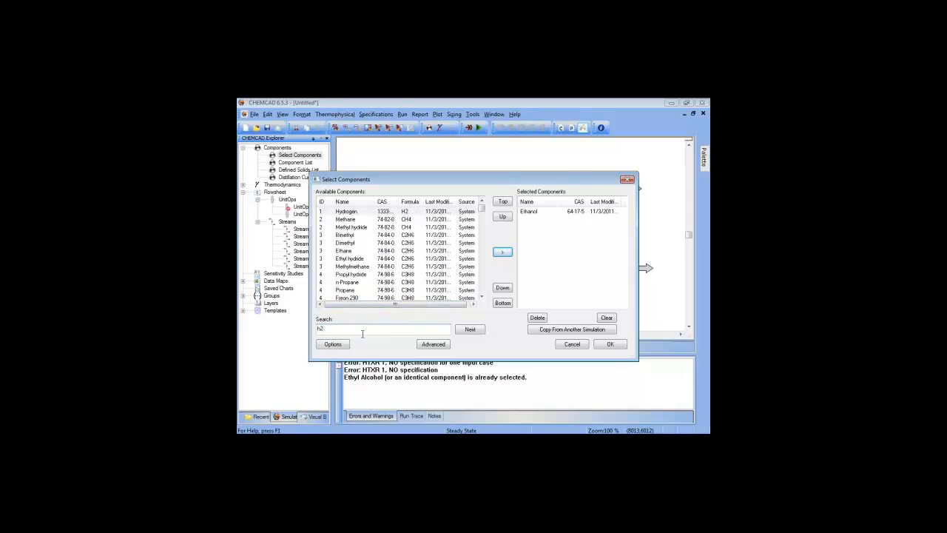
text(o)
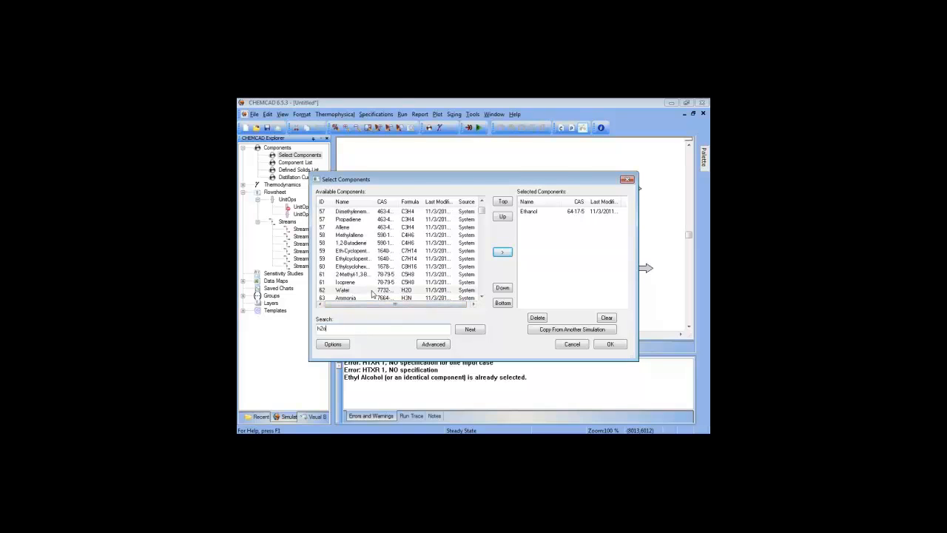
double_click(372, 294)
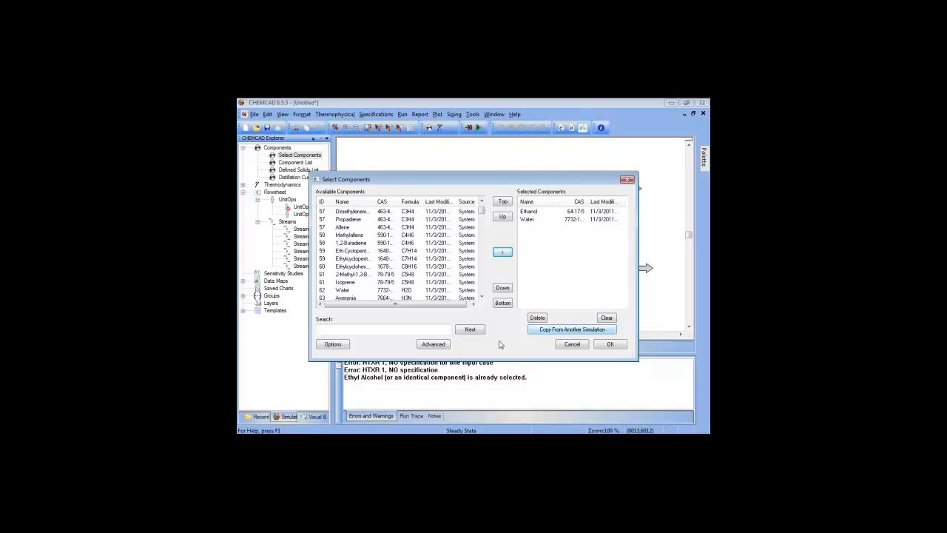
- Examine the advanced component search's criteria fields and the conditions offered for Normal Boiling Point (F), and leave without searching
click(433, 344)
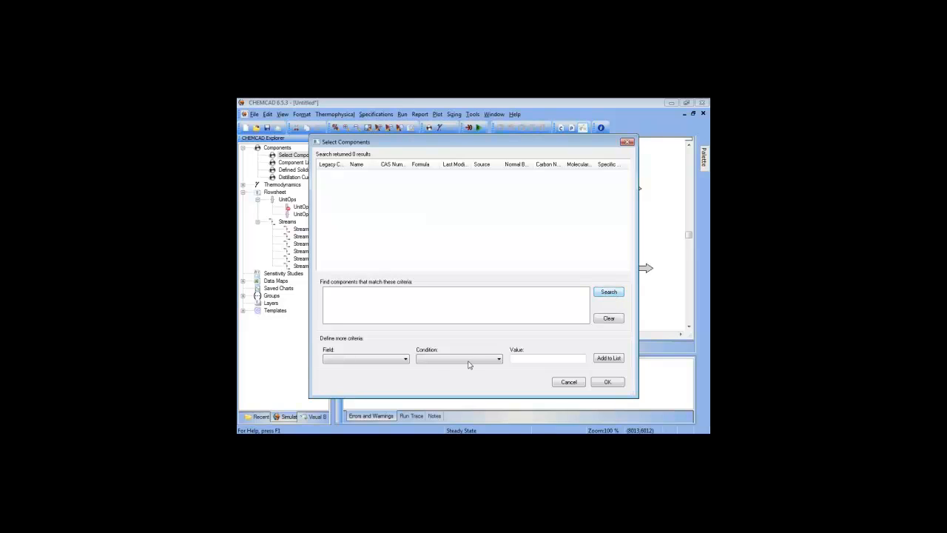
click(405, 359)
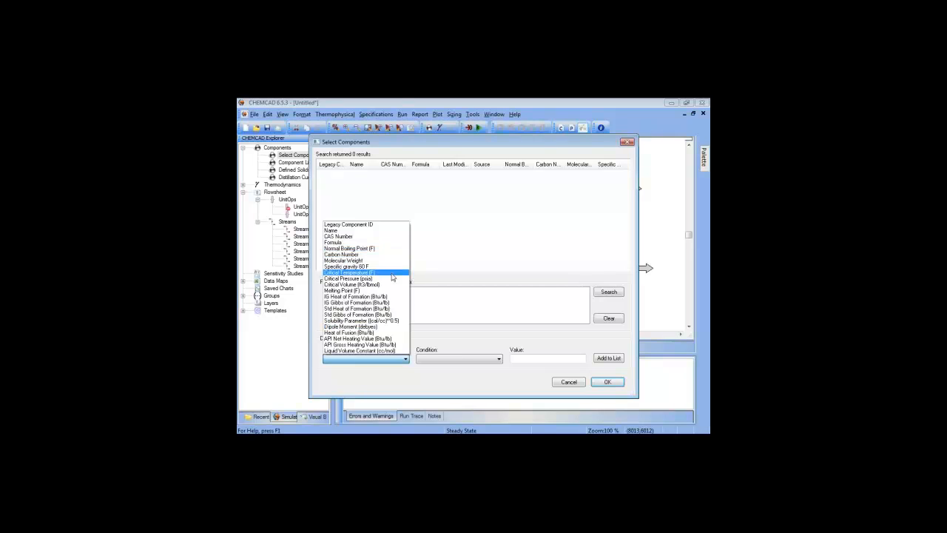
click(460, 363)
click(460, 362)
click(404, 359)
click(370, 250)
click(457, 360)
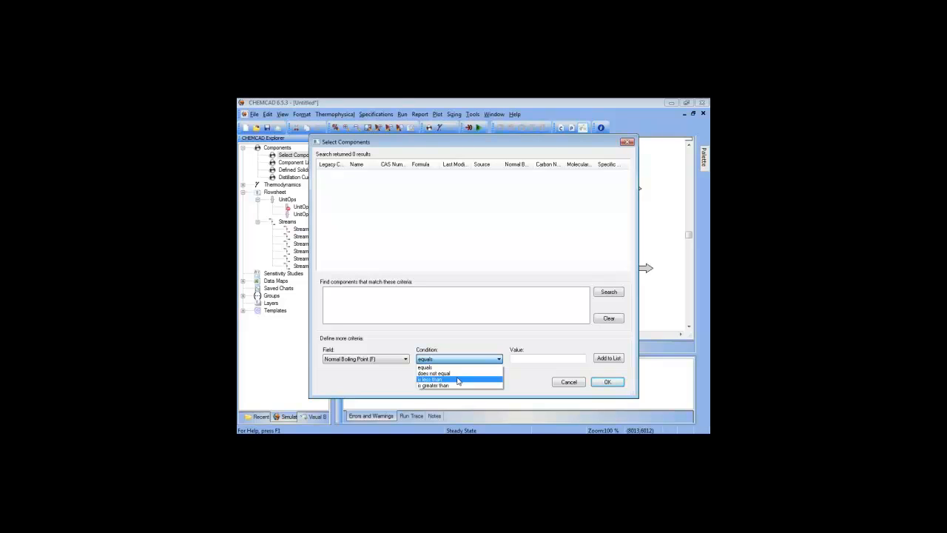
click(400, 377)
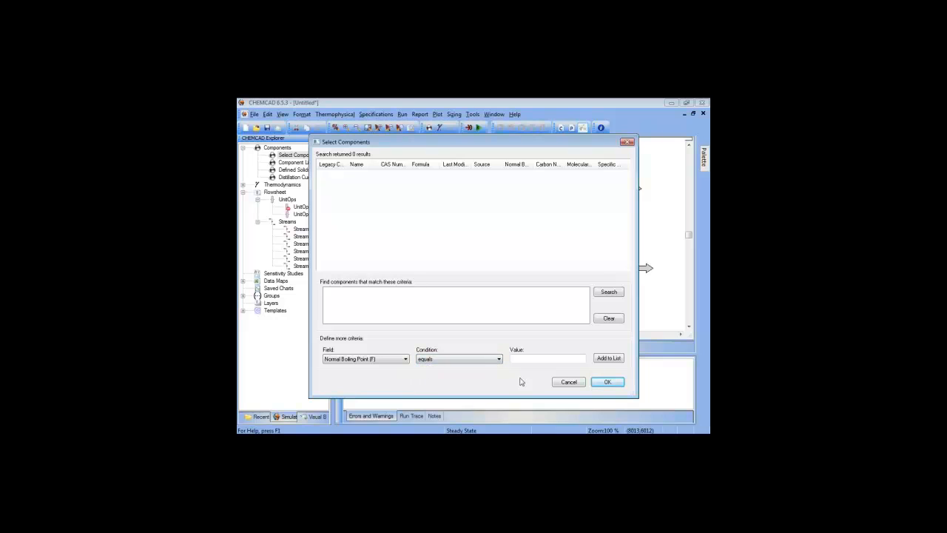
click(569, 382)
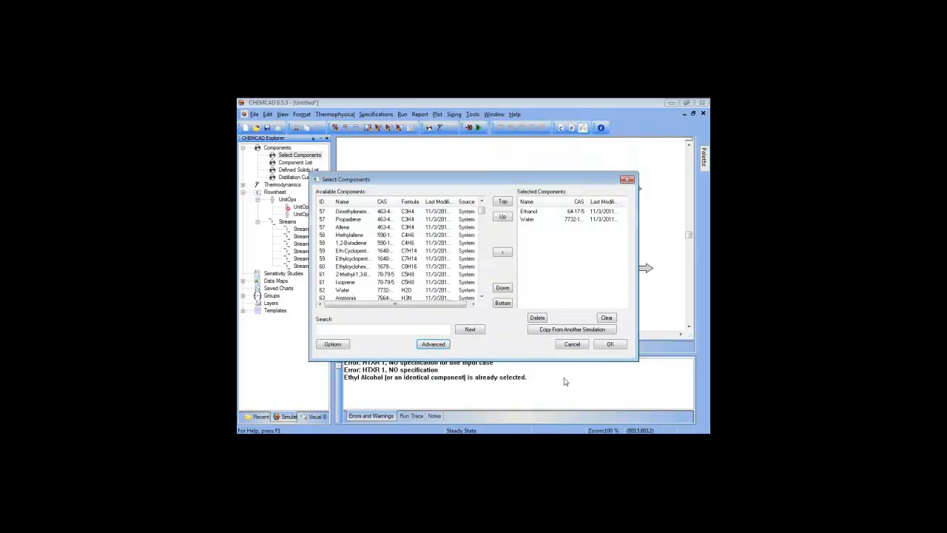
- Confirm the component selection and accept the Thermodynamics Wizard's process ranges and its suggested NRTL K-value and latent heat enthalpy models
click(609, 346)
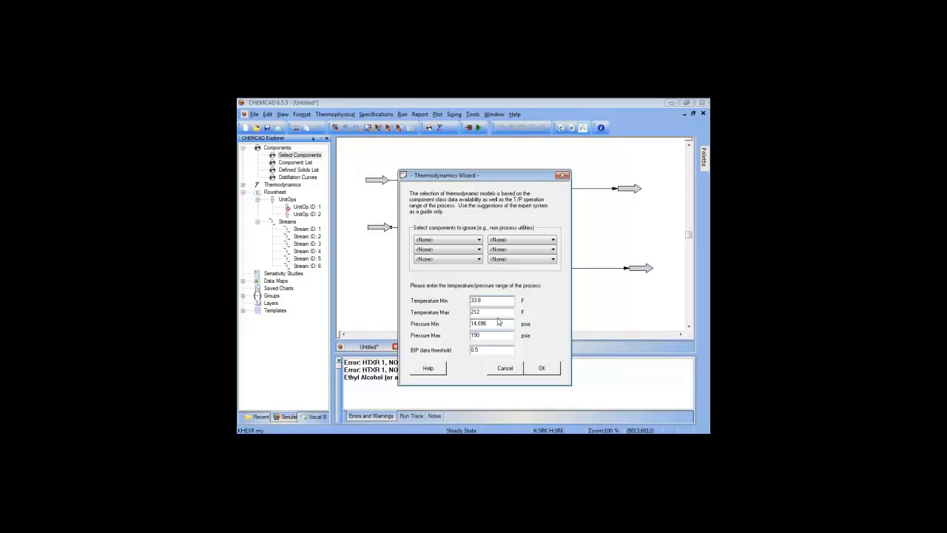
click(480, 241)
click(480, 241)
click(544, 370)
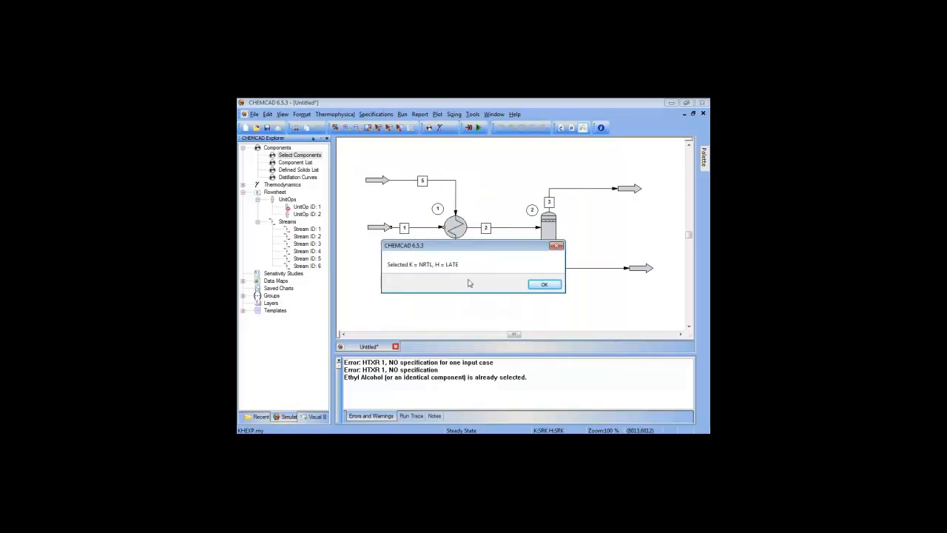
click(544, 285)
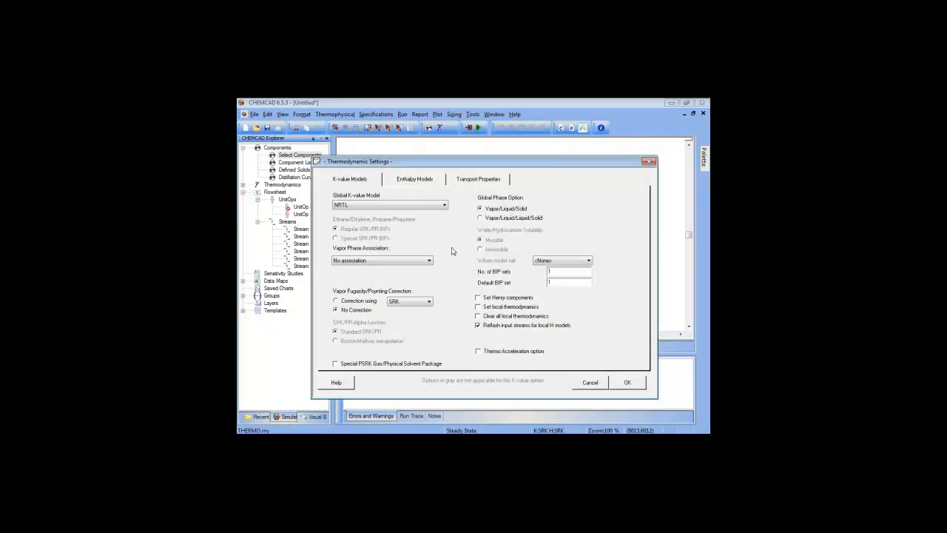
- Browse the available global K-value models and keep NRTL as the choice
click(444, 207)
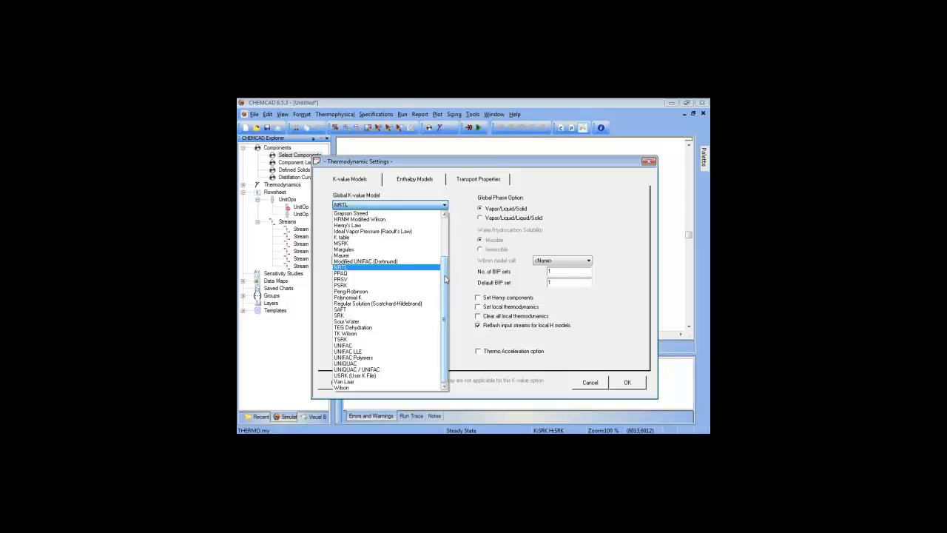
mouse_move(444, 277)
mouse_down()
mouse_move(444, 265)
mouse_move(446, 280)
mouse_up()
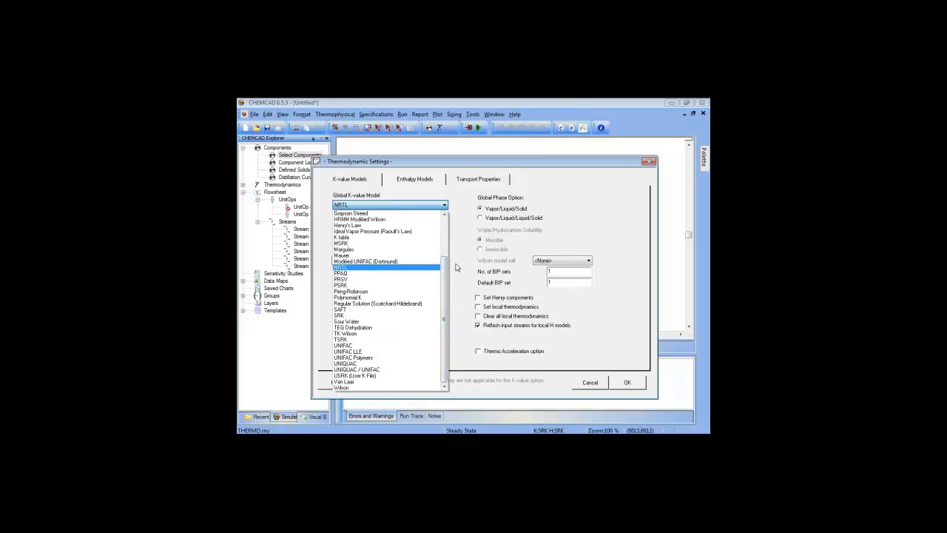
click(386, 269)
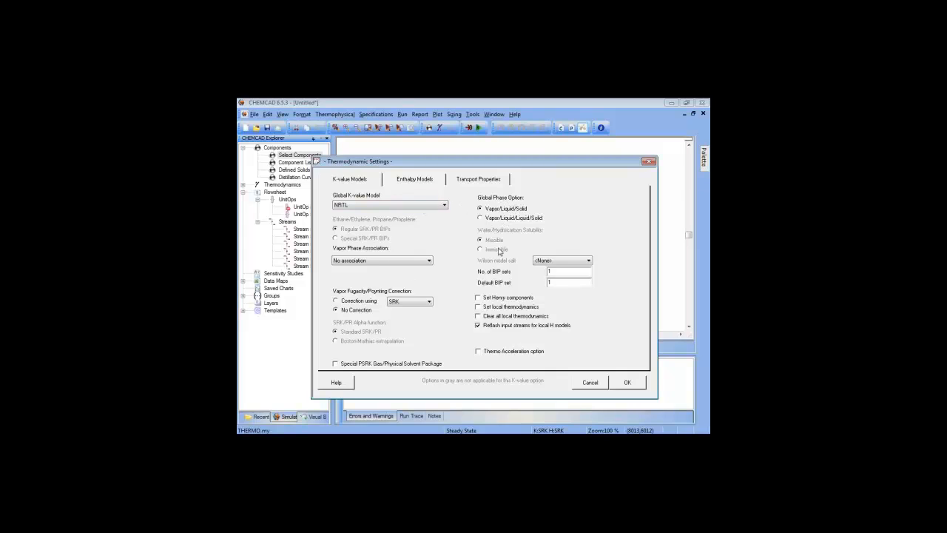
- Switch the global K-value model to SRK to compare which options apply, and return it to NRTL
click(443, 205)
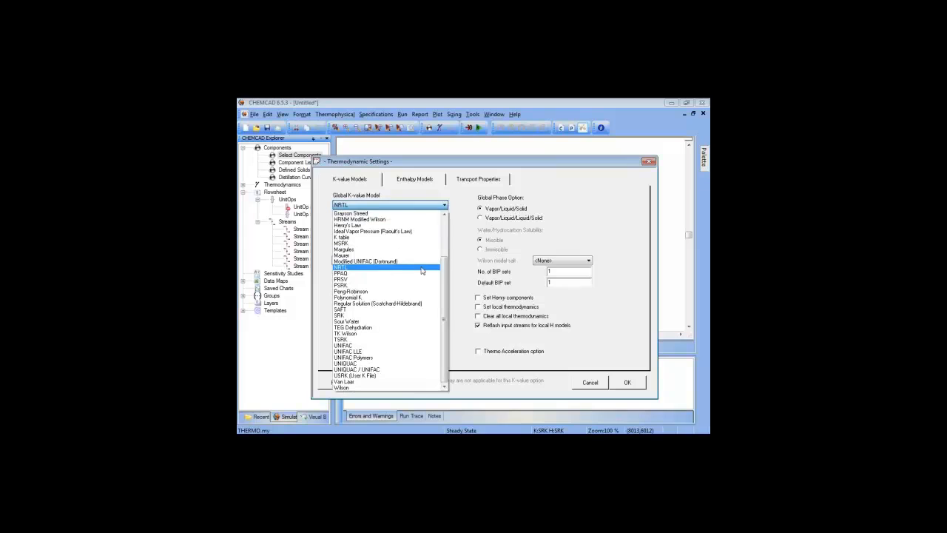
click(394, 321)
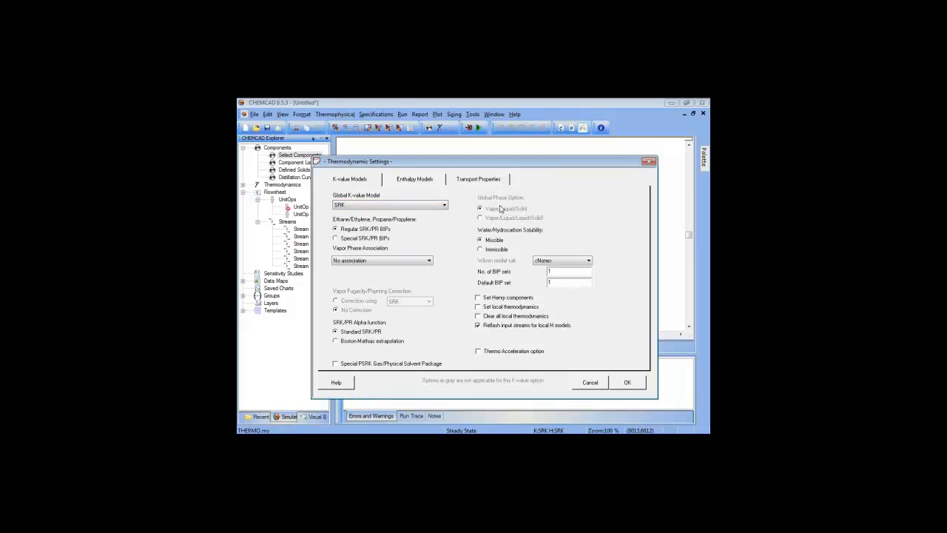
click(444, 205)
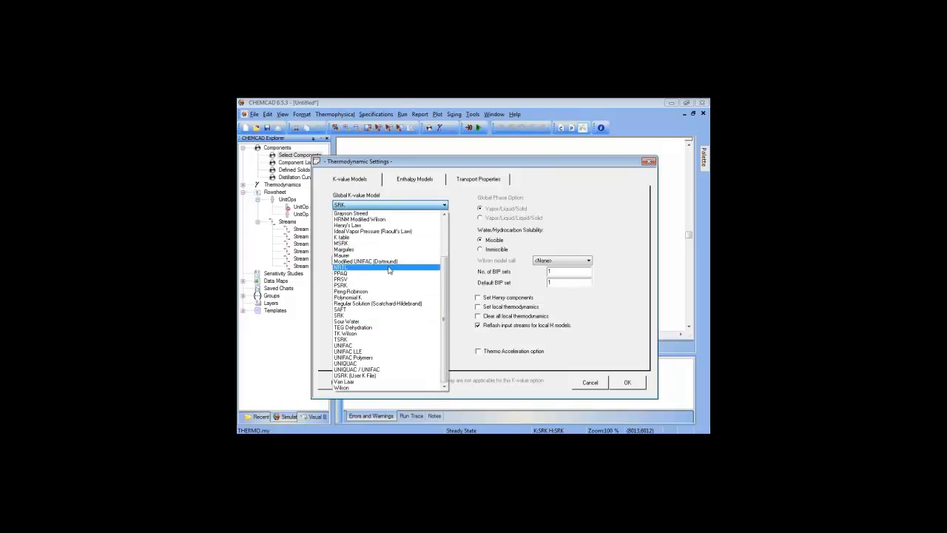
click(386, 267)
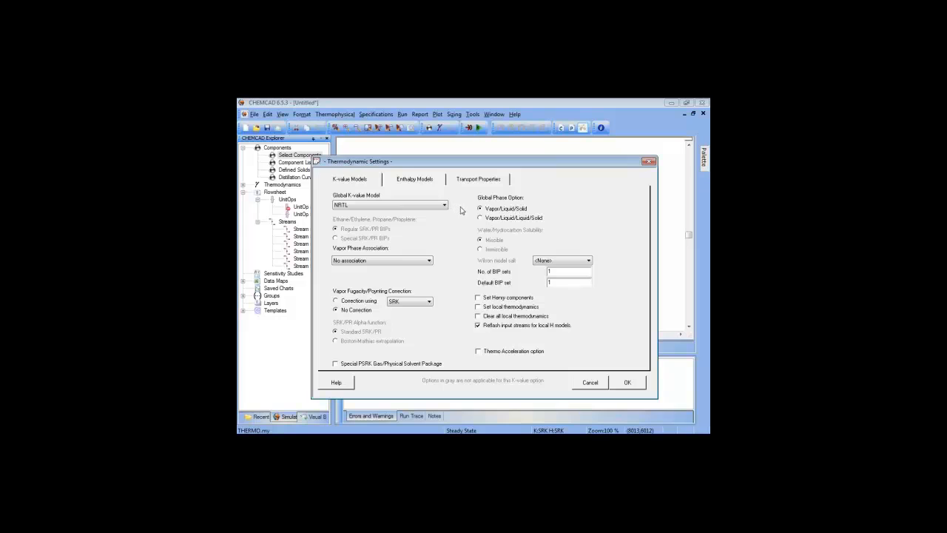
- Review the global enthalpy models, keep Latent Heat, and accept the thermodynamic settings
click(417, 183)
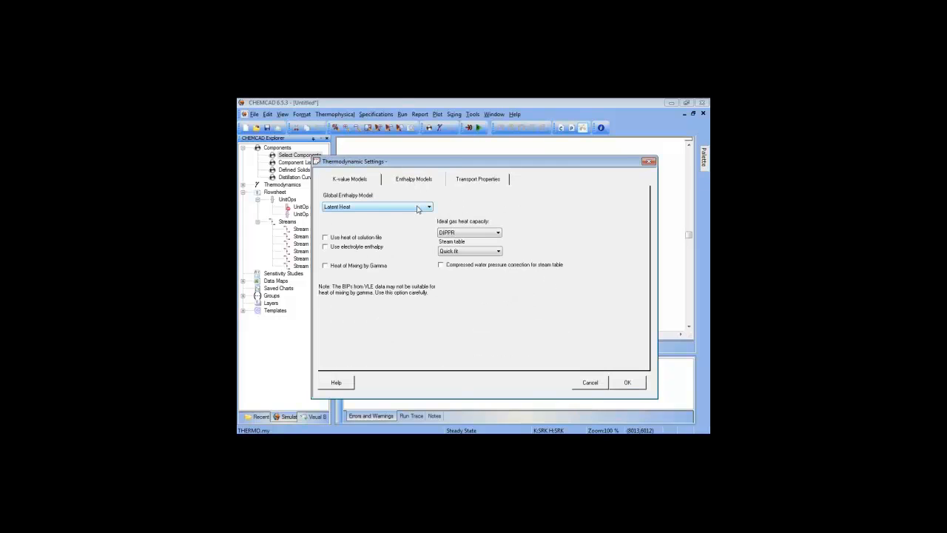
click(418, 208)
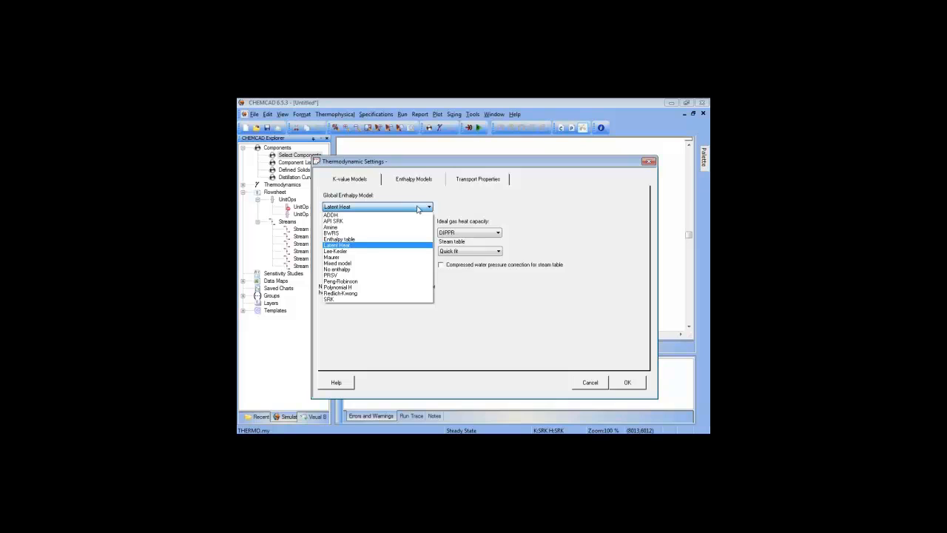
click(418, 208)
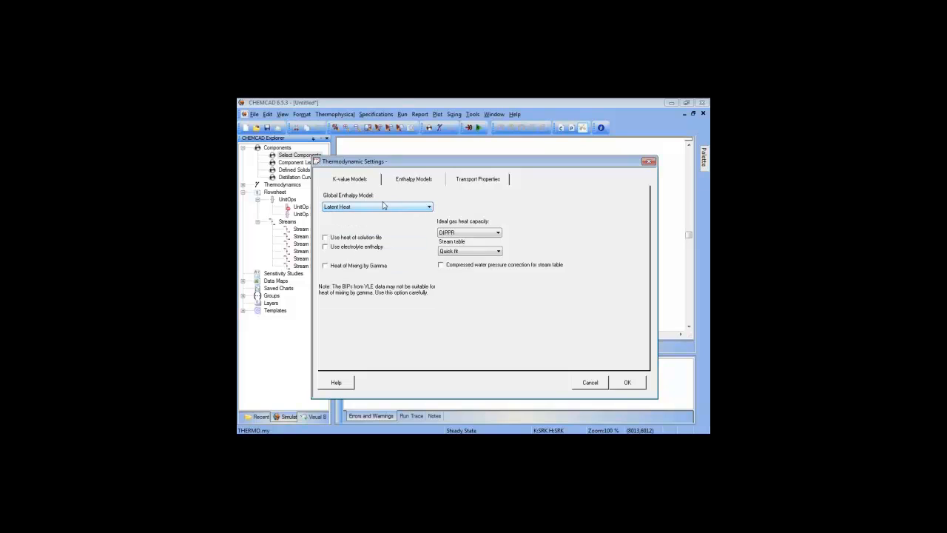
click(628, 384)
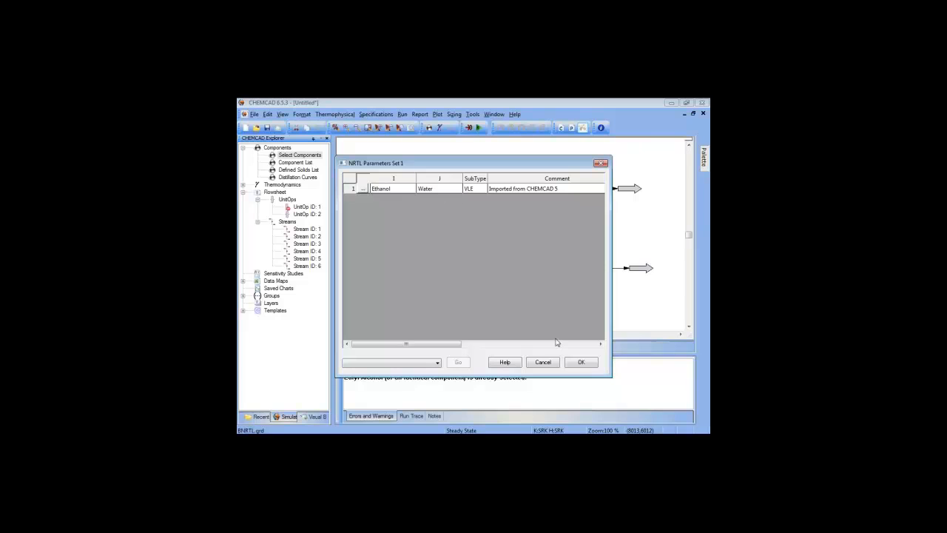
- Review the NRTL parameters and available database BIPs for the ethanol–water pair, keep the NRTL VLE set, and accept it
drag(444, 345, 523, 341)
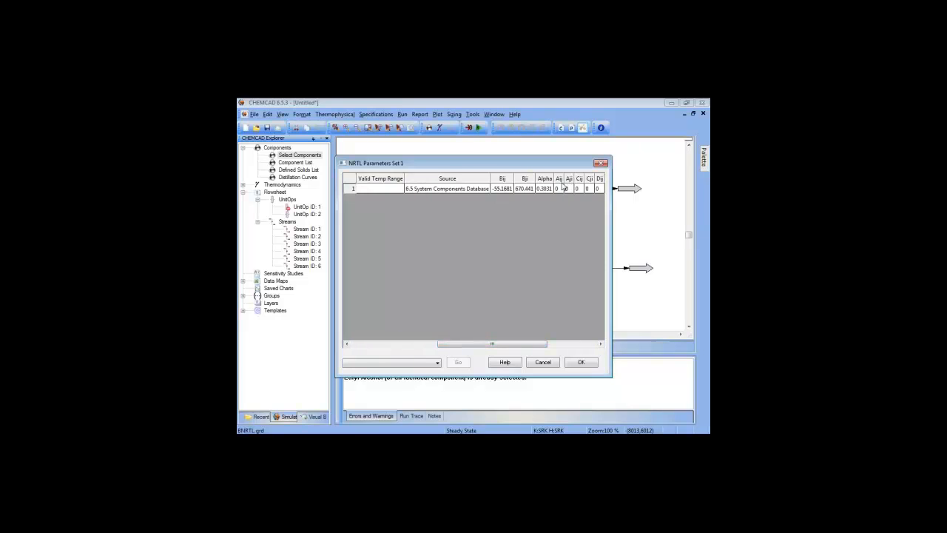
drag(515, 344, 423, 342)
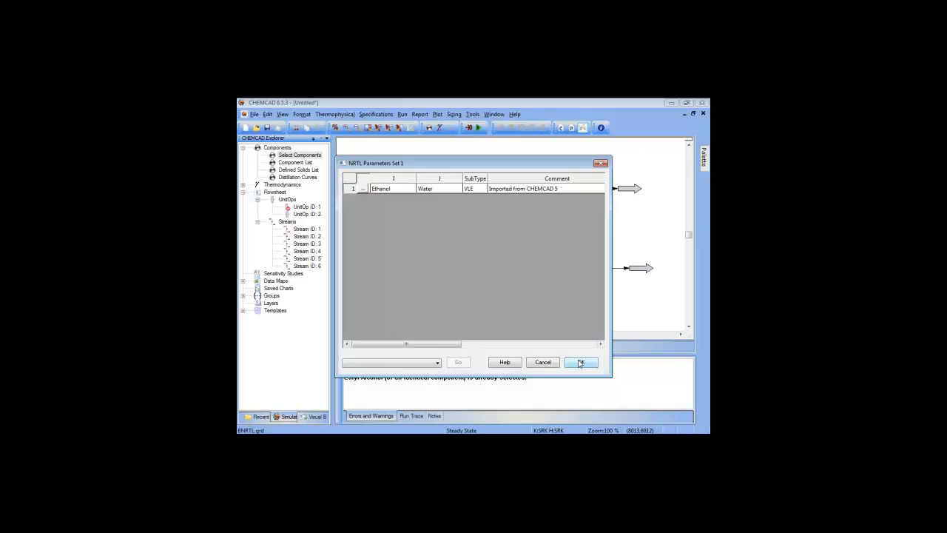
click(363, 189)
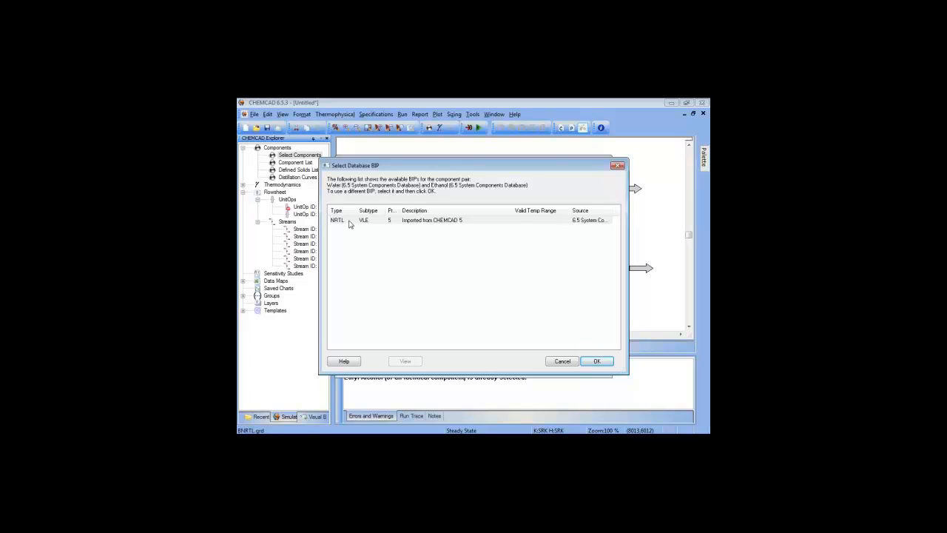
click(596, 361)
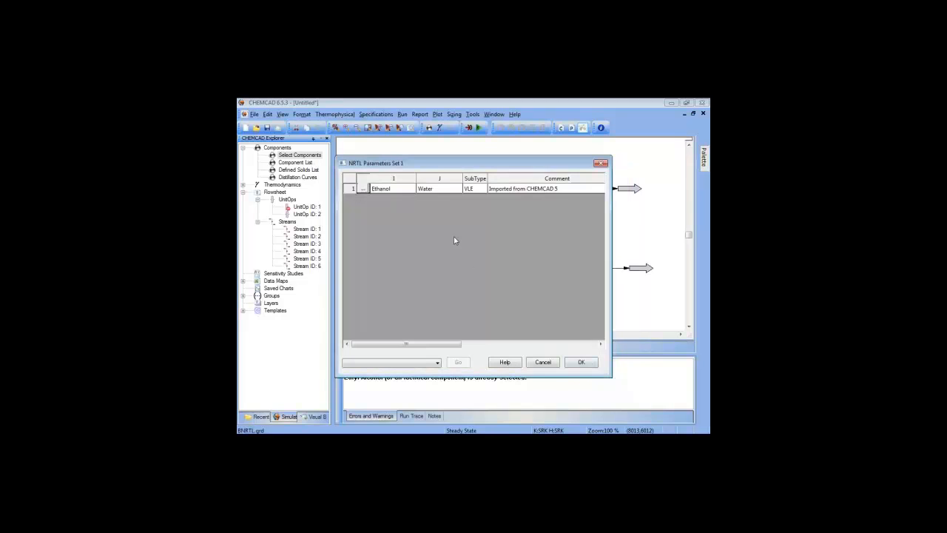
click(579, 363)
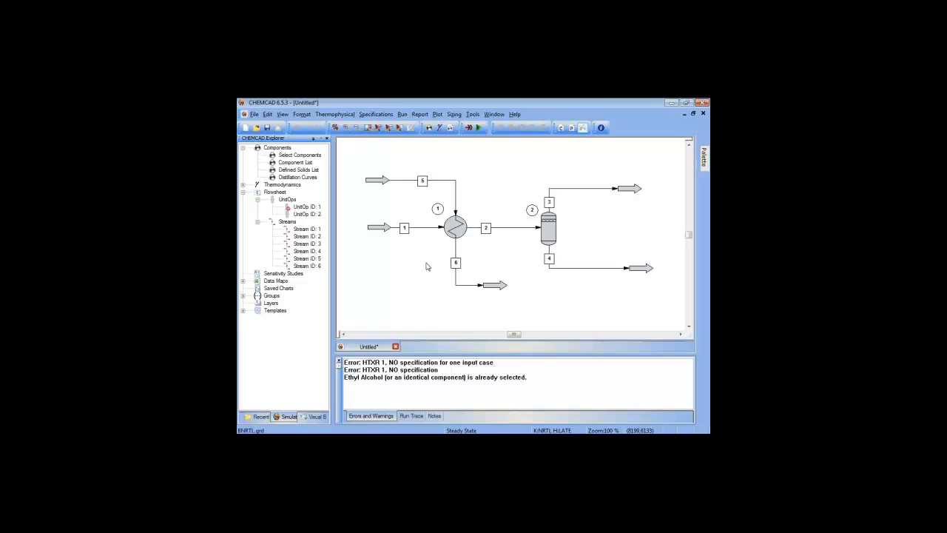
- Edit feed stream 1 and set its temperature to 300 F and pressure to 50 psia
click(419, 232)
double_click(416, 231)
click(472, 215)
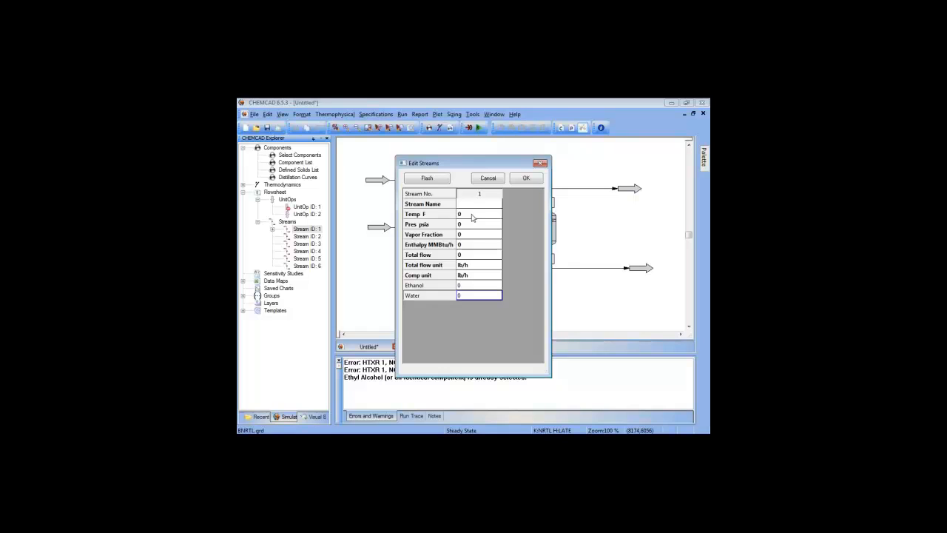
click(471, 216)
text(3)
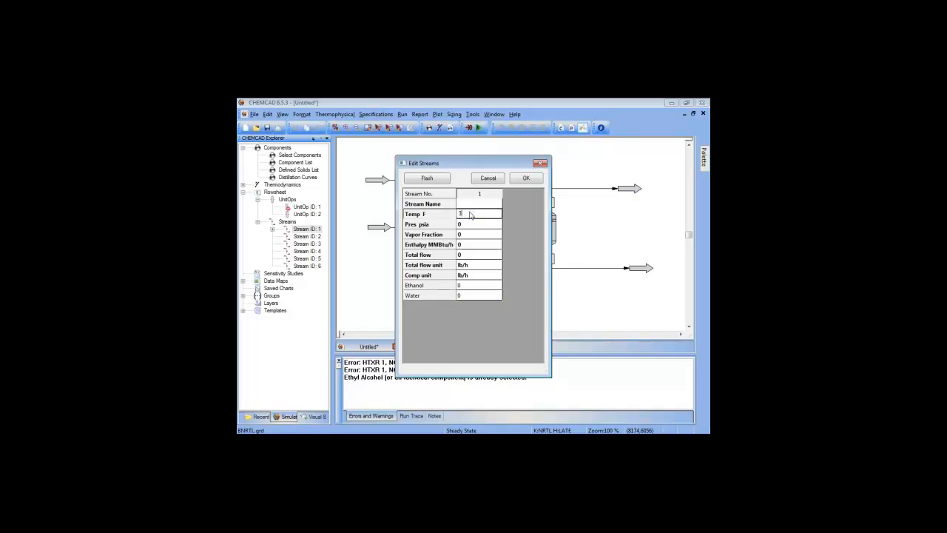
text(00)
click(475, 225)
text(5)
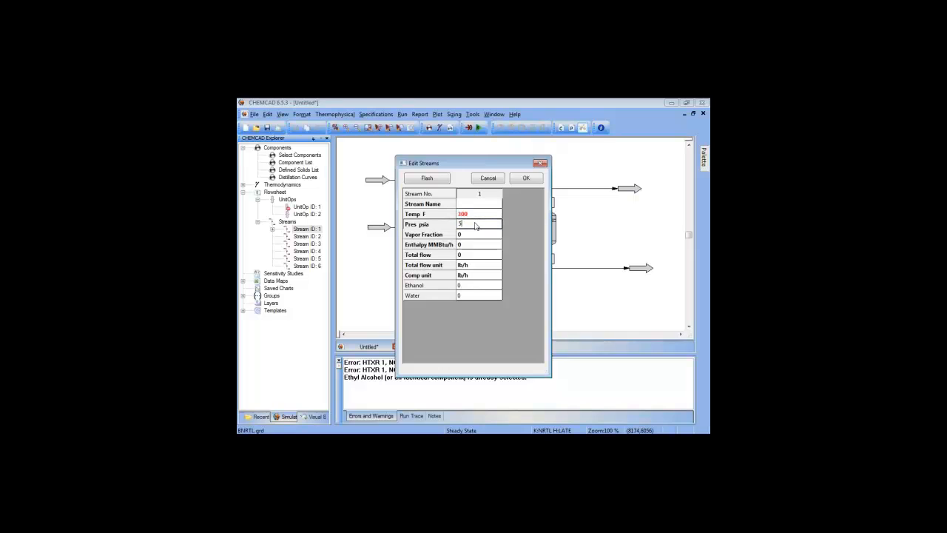
text(0)
- Set stream 1's component flows to 500 lb/h ethanol and 500 lb/h water, and flash the stream
click(475, 285)
text(1)
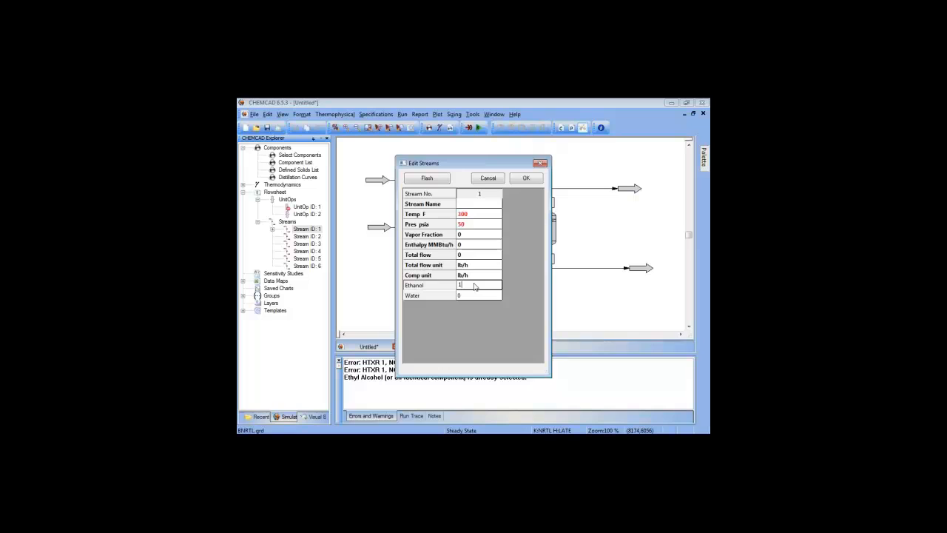
text(500)
key(Return)
text(500)
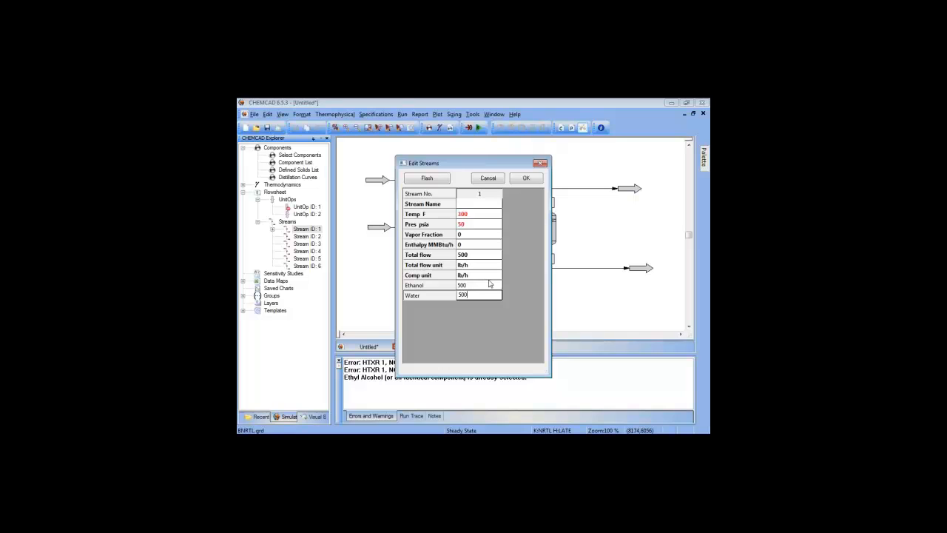
click(428, 180)
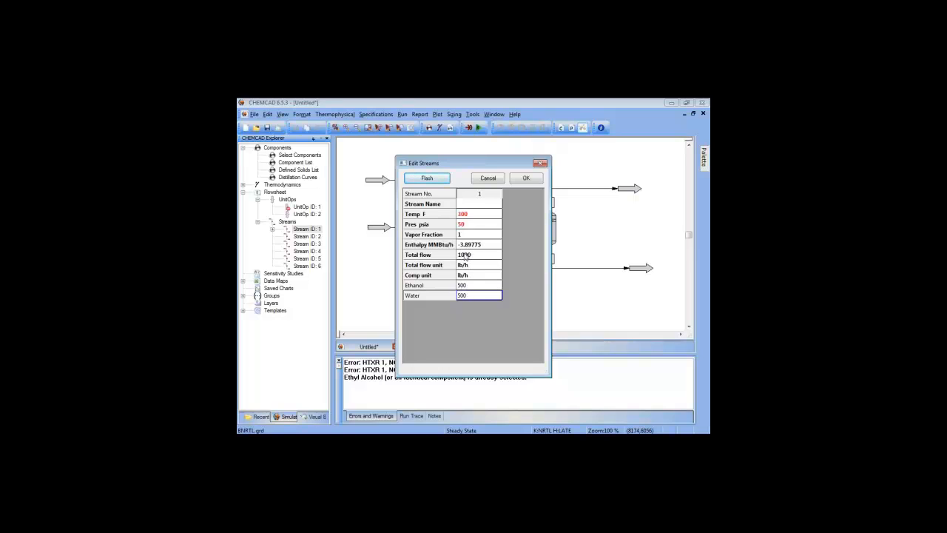
- Clear stream 1's temperature and flash it with a vapor fraction of 1 to calculate the dew point
click(479, 215)
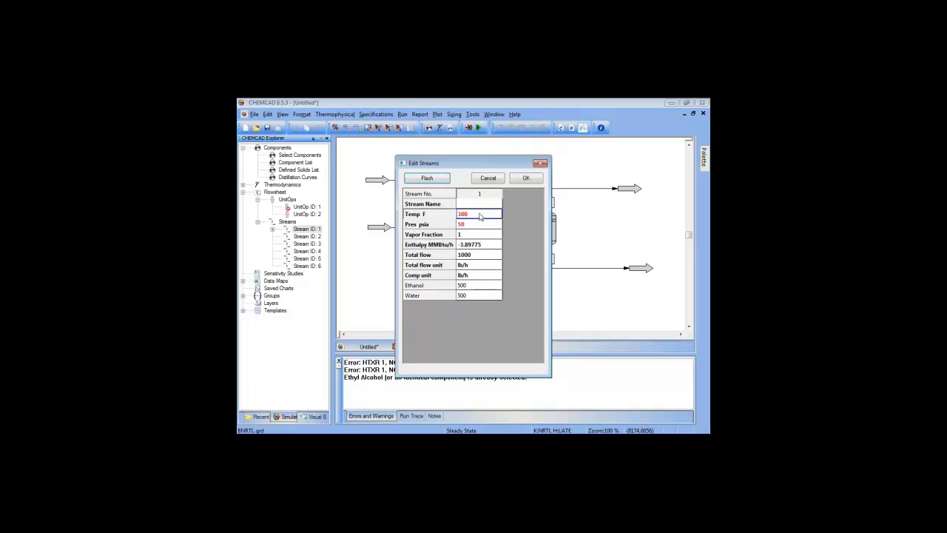
key(Delete)
click(469, 235)
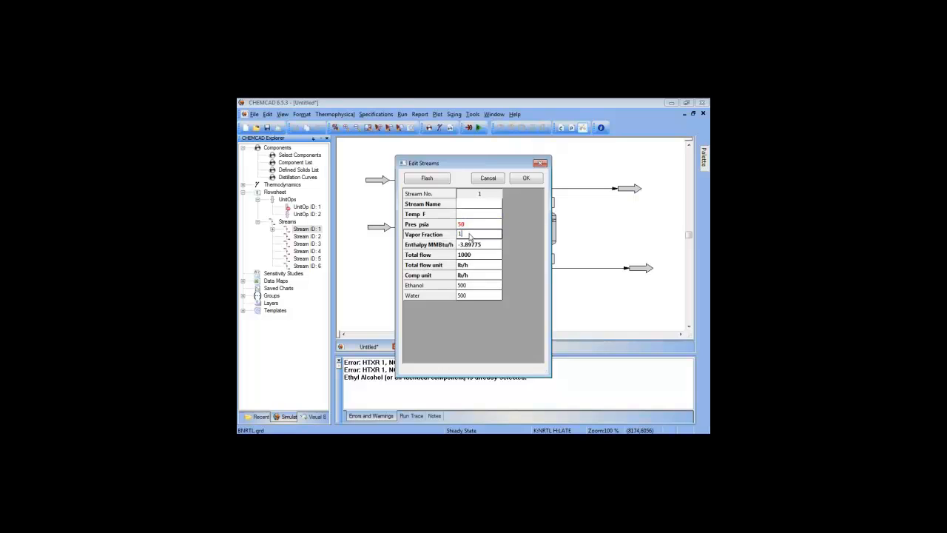
click(428, 178)
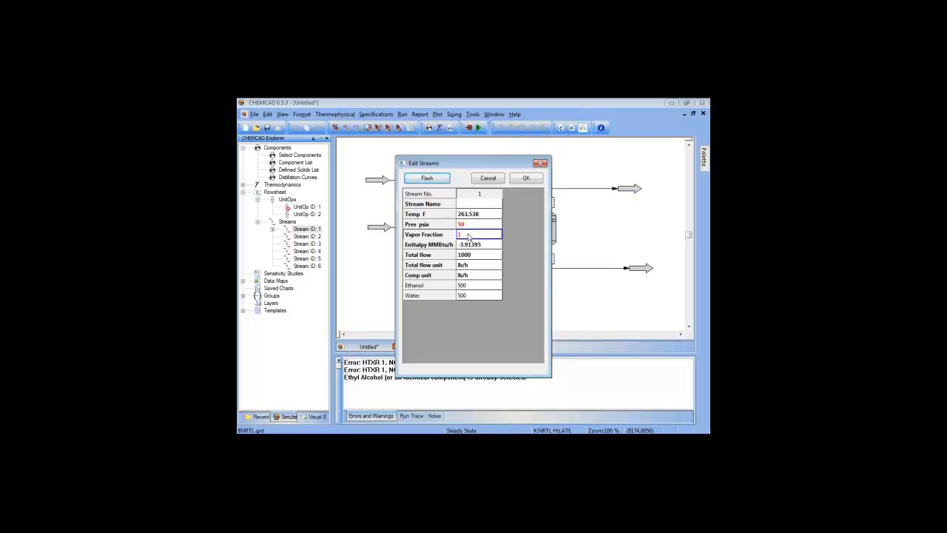
- Set stream 1's vapor fraction to 0 and flash it to calculate the bubble point
click(468, 235)
click(429, 180)
click(464, 236)
click(480, 264)
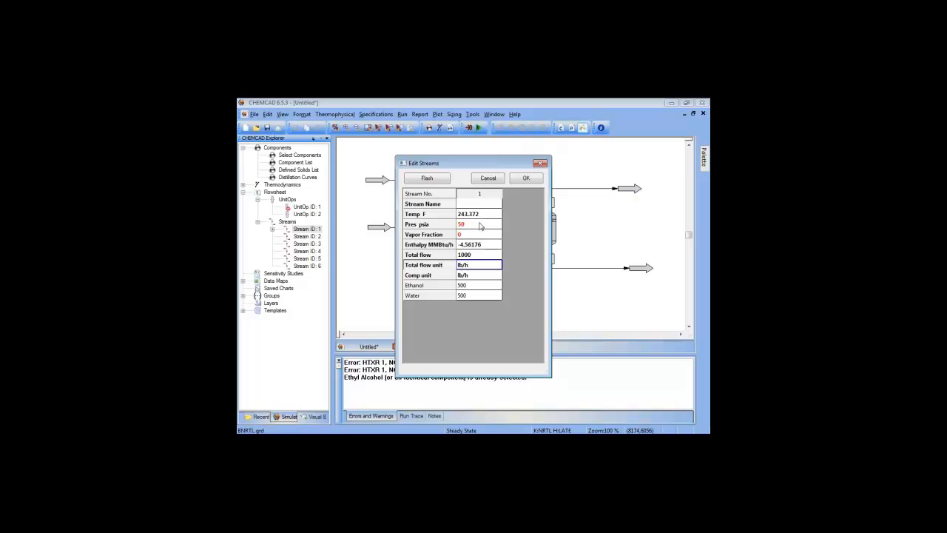
- Clear stream 1's vapor fraction, set its temperature to 300 F, flash it, and accept the stream
click(467, 236)
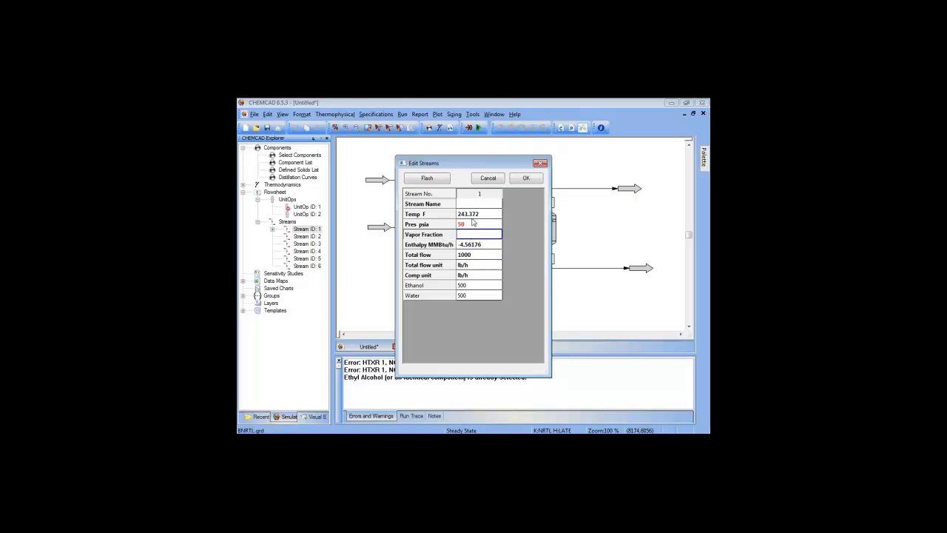
click(477, 215)
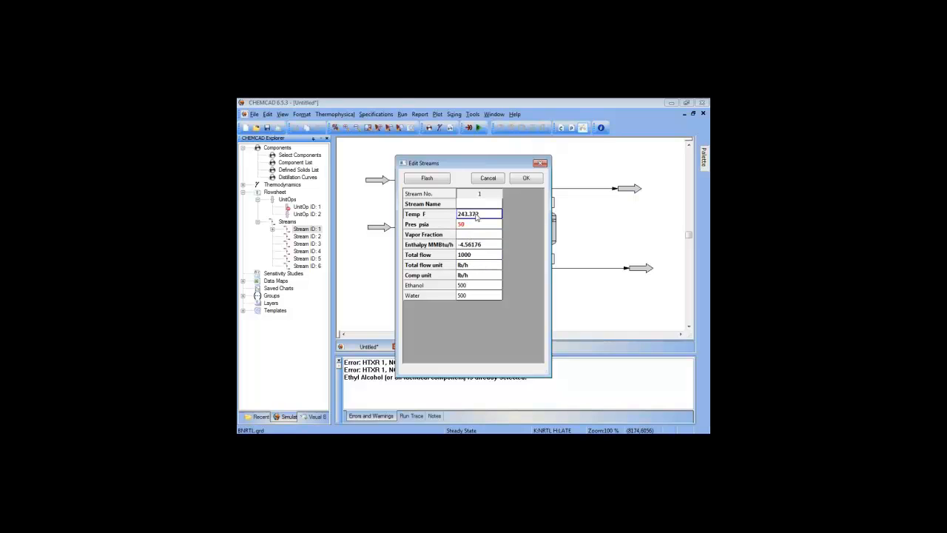
text(5)
text(300)
click(433, 182)
click(527, 179)
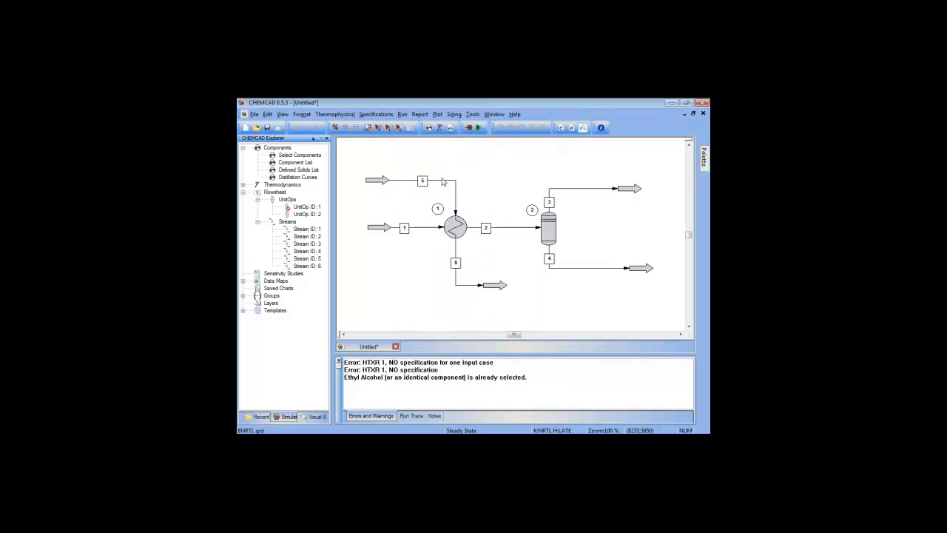
- Review which properties are included in the stream properties report and accept the existing selection
click(419, 115)
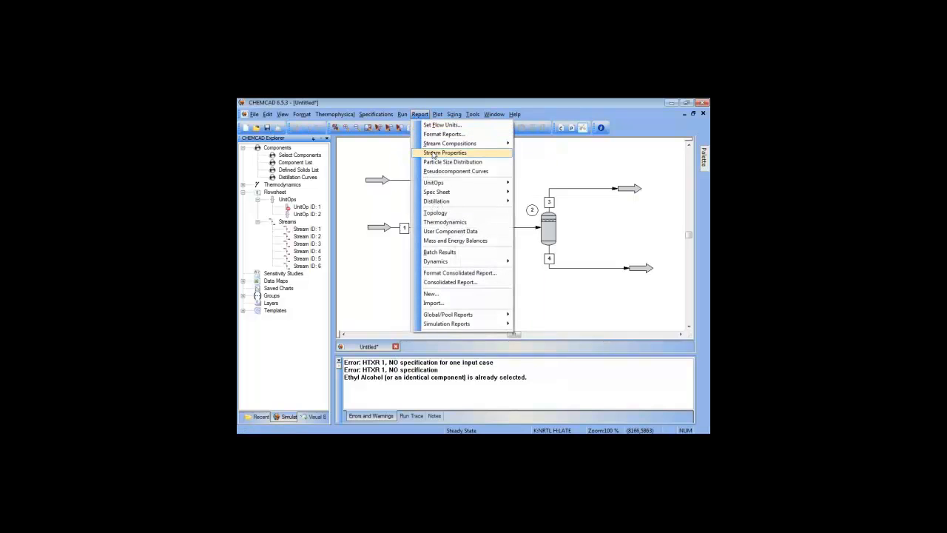
mouse_move(434, 155)
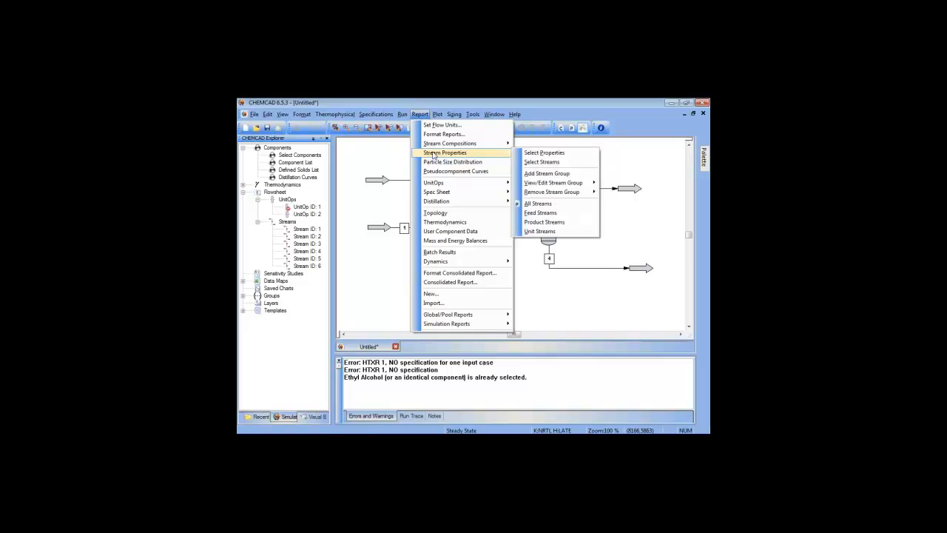
click(544, 153)
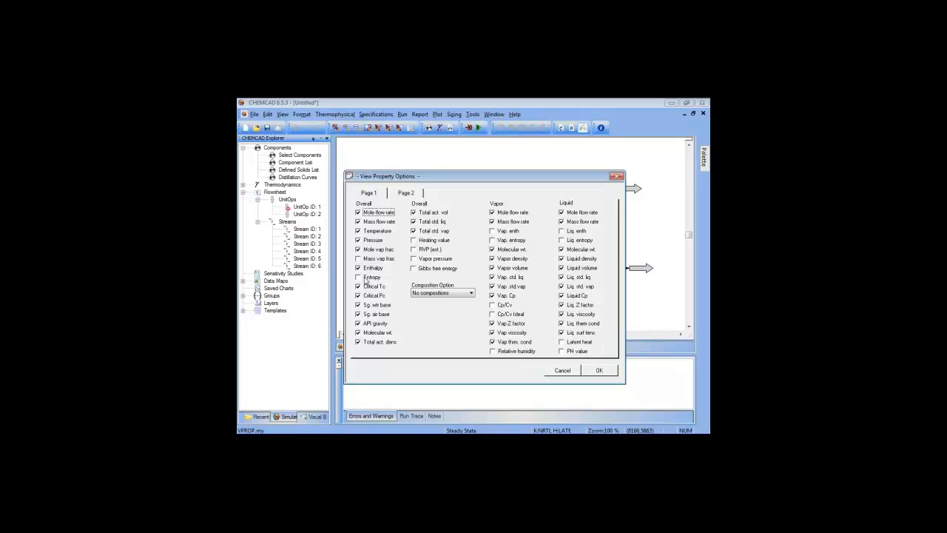
click(597, 371)
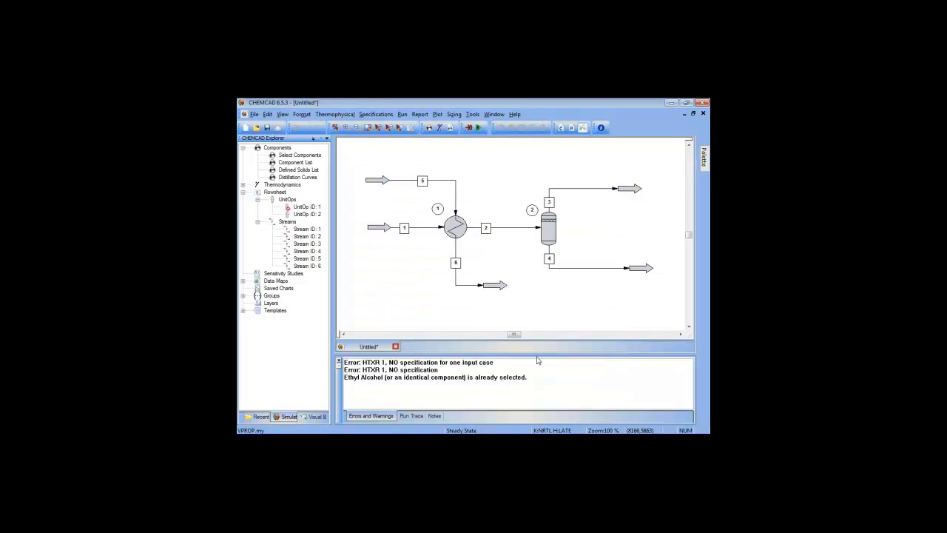
click(419, 116)
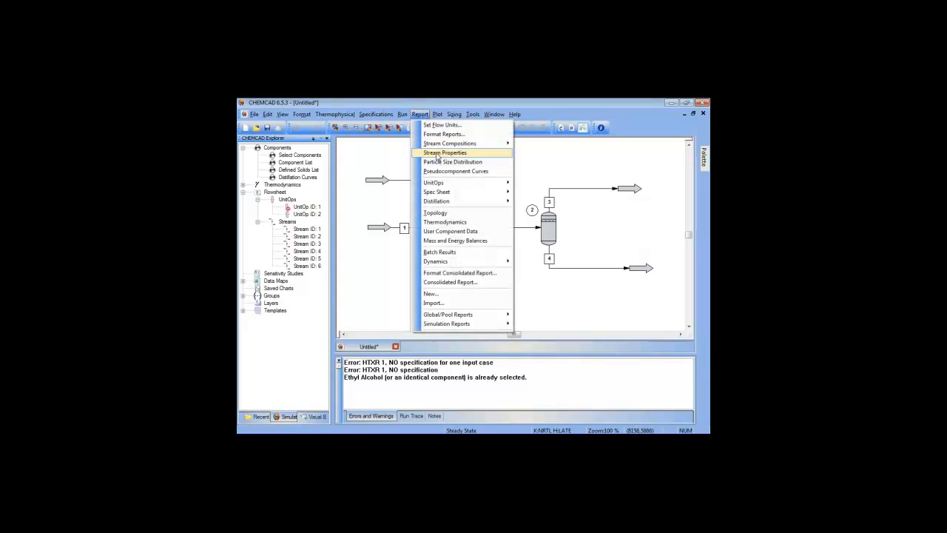
mouse_move(439, 156)
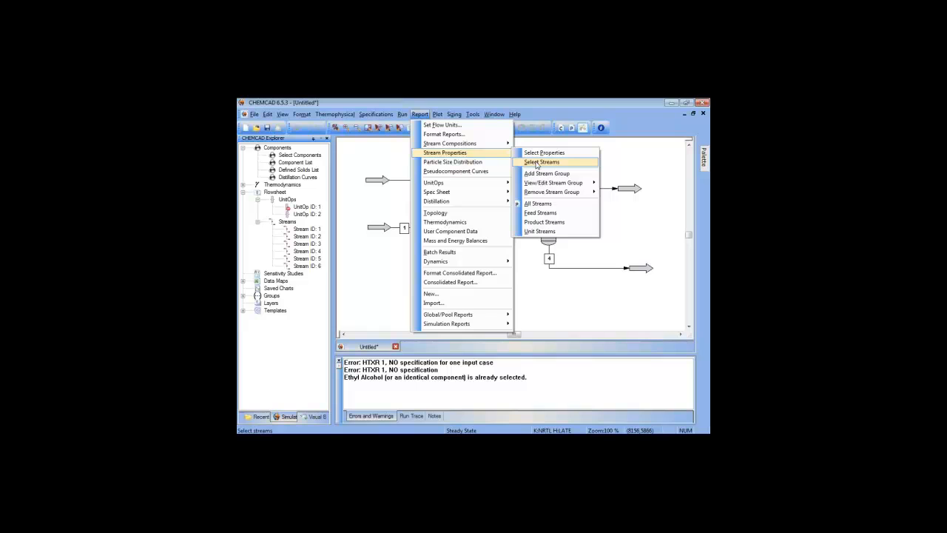
click(384, 267)
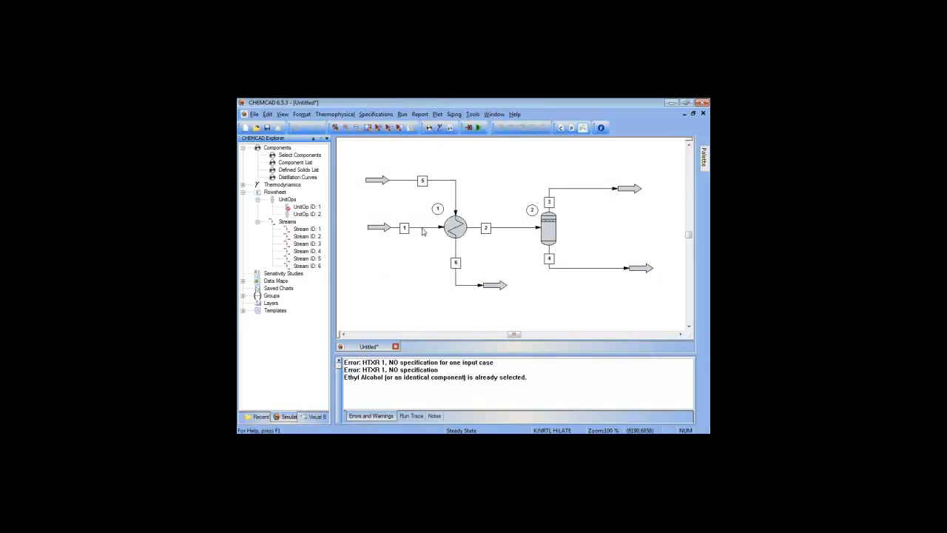
- View the properties report for stream 1, examine its overall, vapor and liquid sections, and close the report
right_click(423, 229)
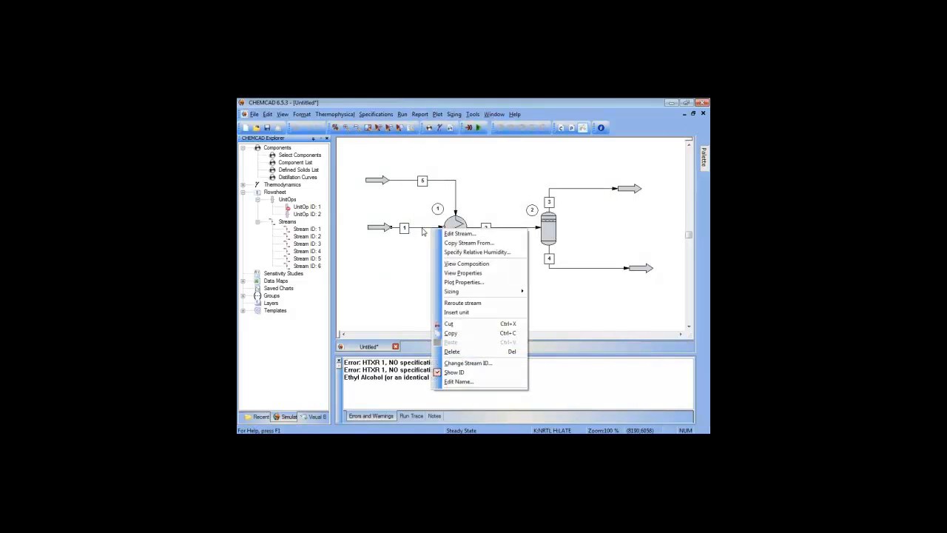
click(464, 273)
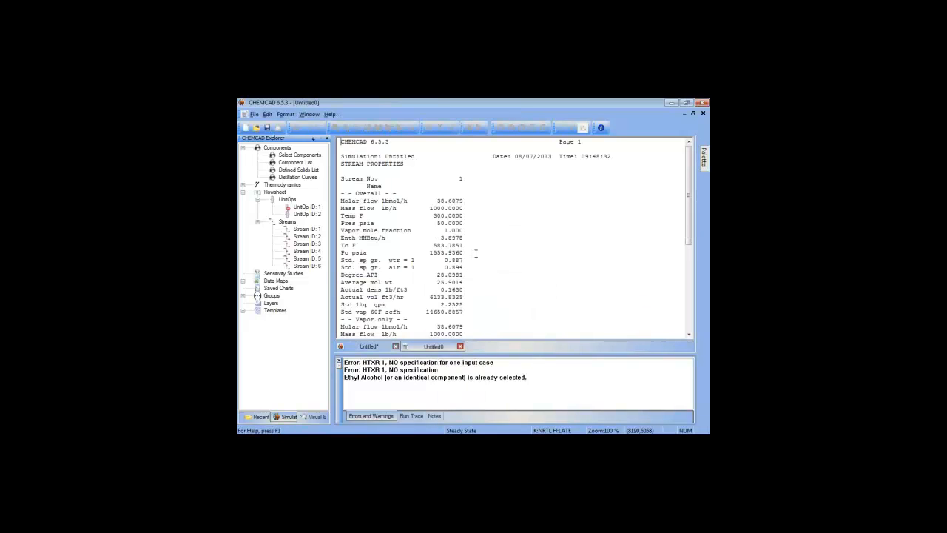
scroll(477, 254, down, 5)
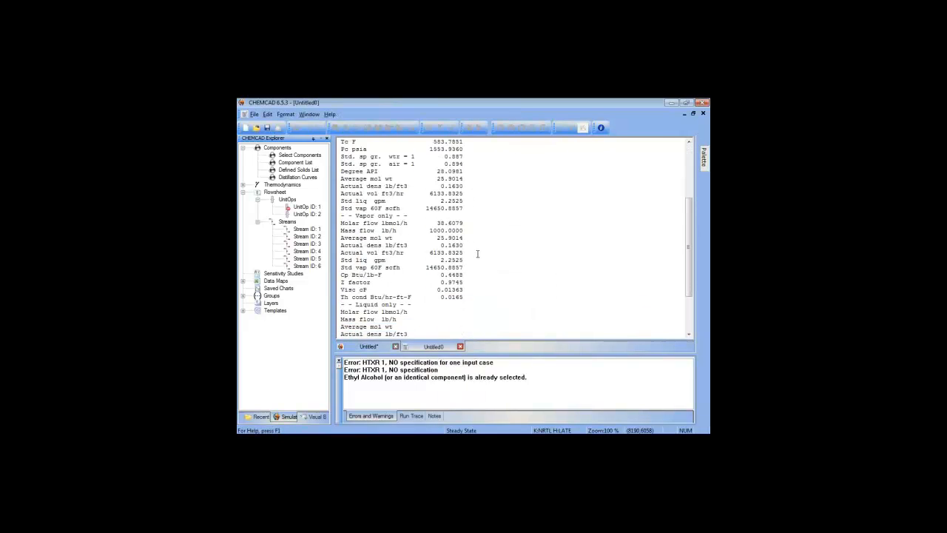
scroll(477, 254, down, 2)
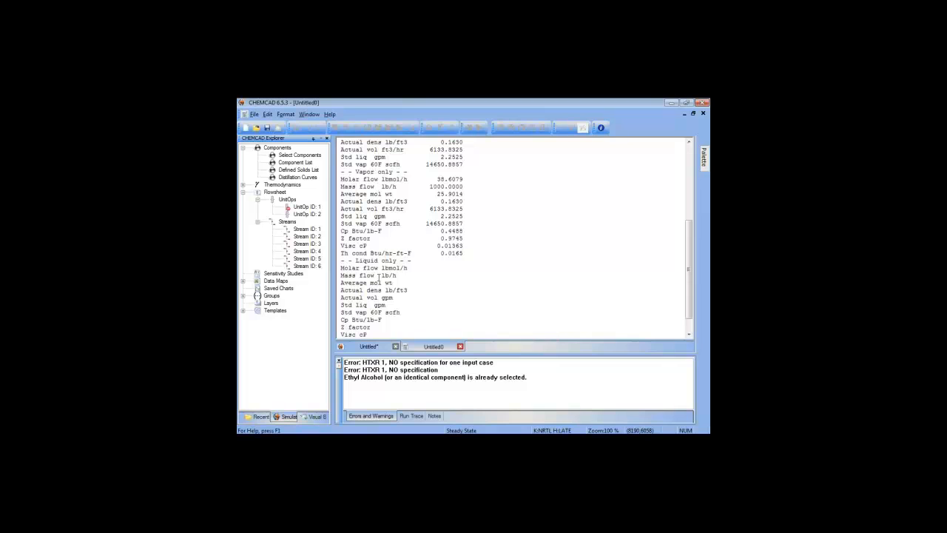
scroll(475, 279, up, 6)
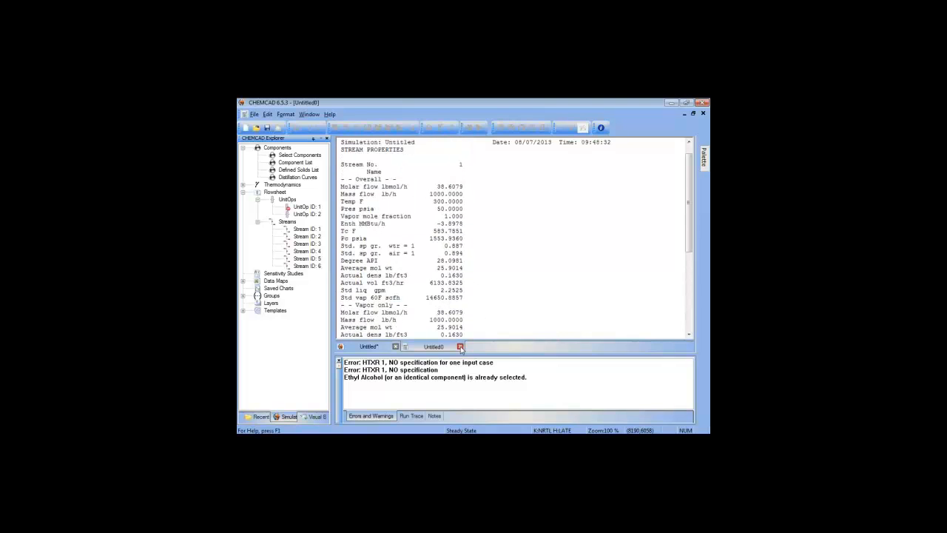
click(460, 346)
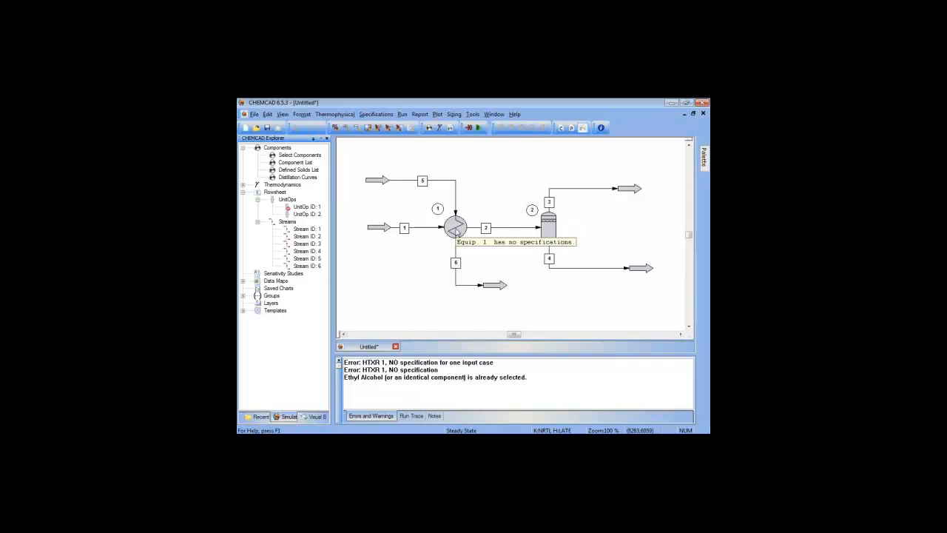
- Edit feed stream 5 and set its temperature to 85 F and pressure to 50 psia
click(404, 182)
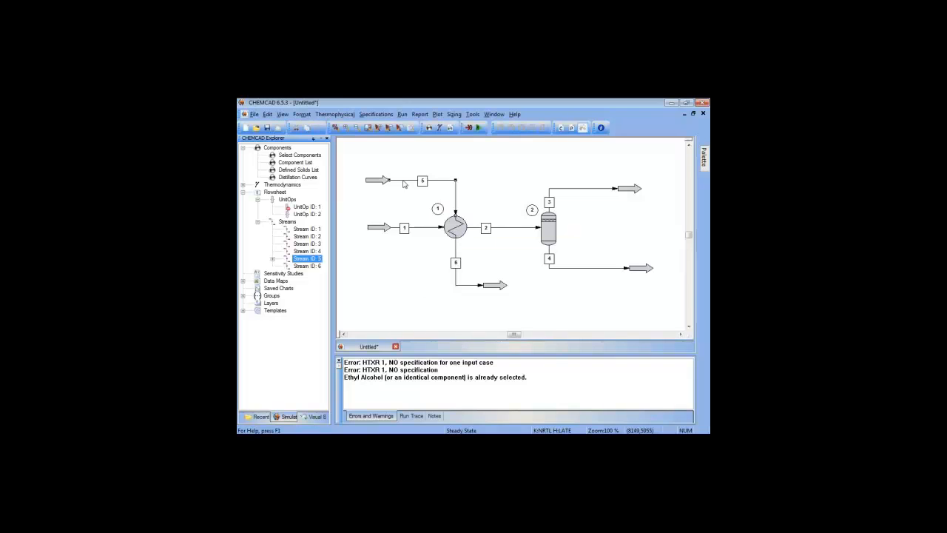
double_click(403, 184)
click(464, 216)
text(8)
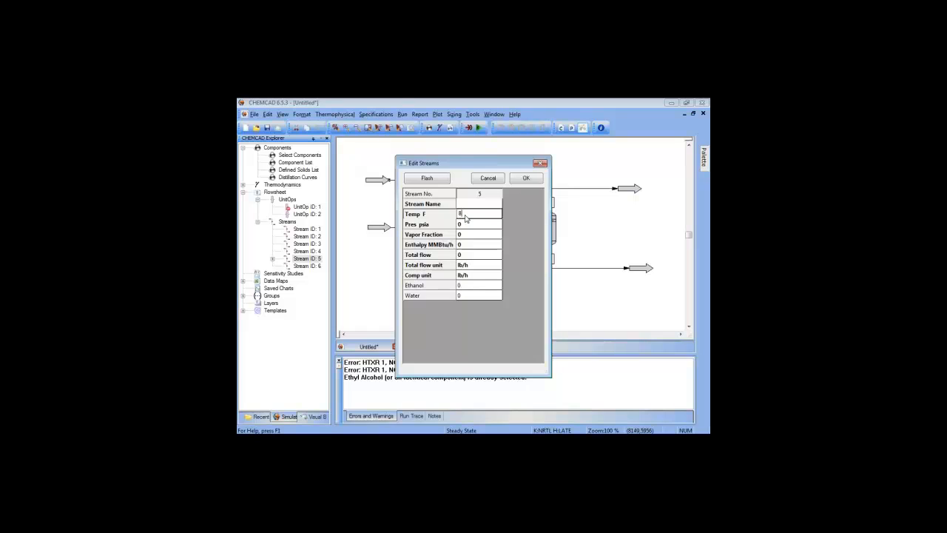
text(5)
key(Return)
text(50)
- Set stream 5's water flow to 1000 lb/h, flash the stream, and accept it
click(477, 287)
click(472, 297)
text(1000)
click(429, 180)
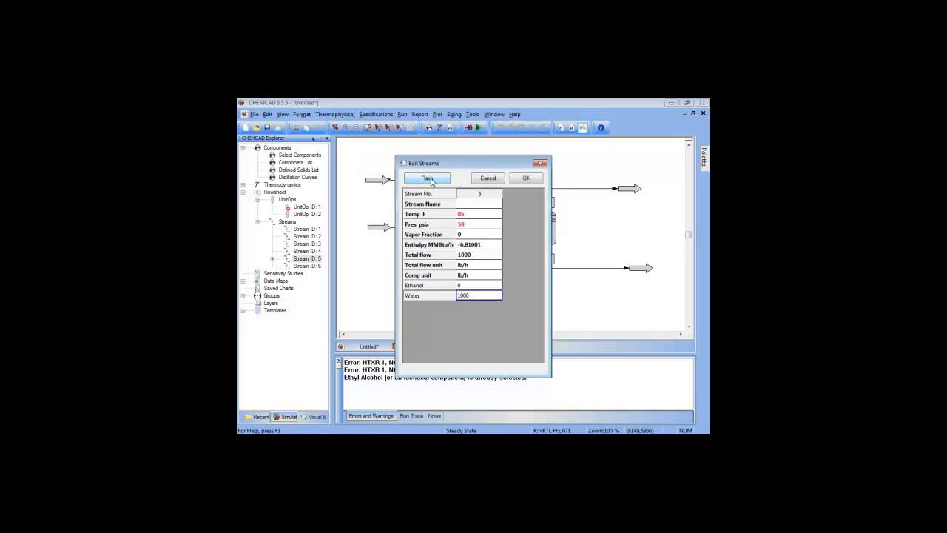
click(527, 179)
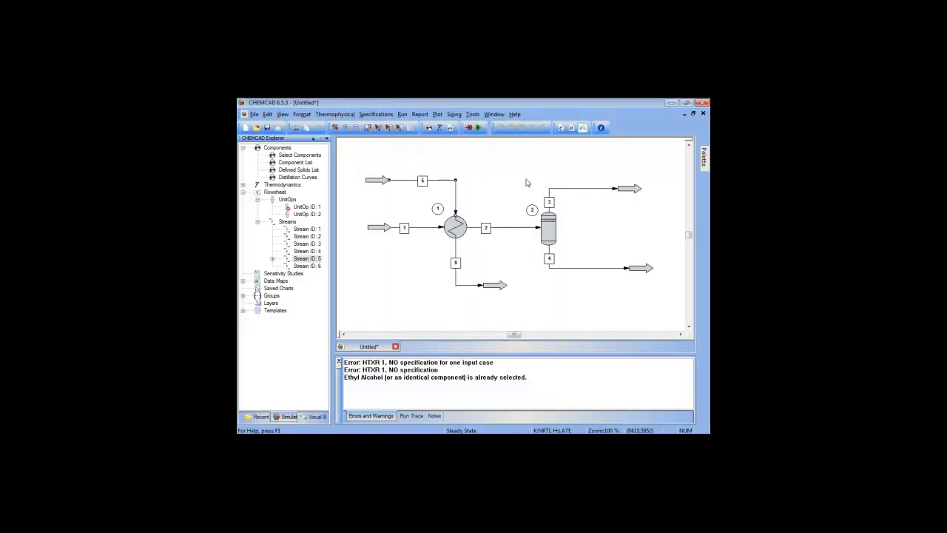
- Edit heat exchanger 1, specify a stream 6 outlet temperature of 105 F, and accept the specification
mouse_move(423, 232)
mouse_move(500, 230)
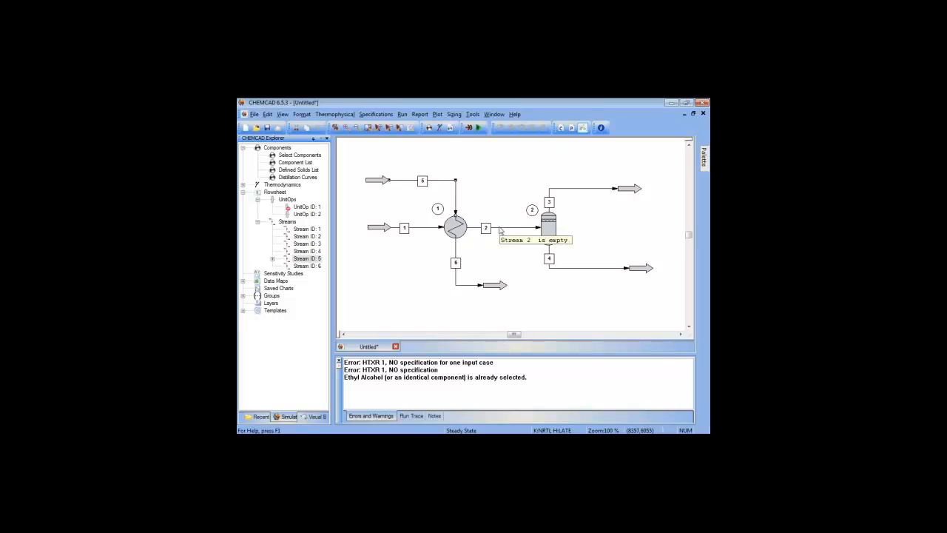
double_click(454, 229)
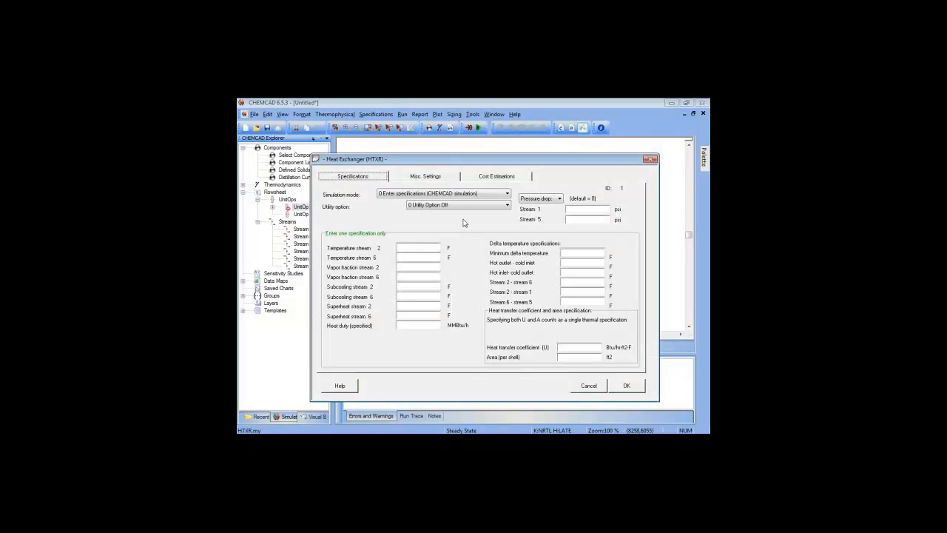
click(409, 250)
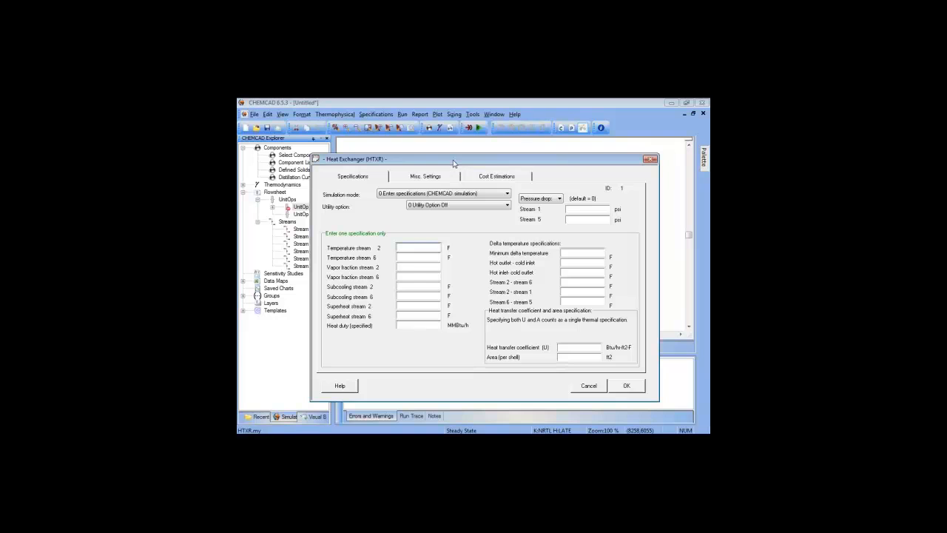
mouse_move(453, 163)
mouse_down()
mouse_move(467, 284)
mouse_move(477, 283)
mouse_move(469, 168)
mouse_up()
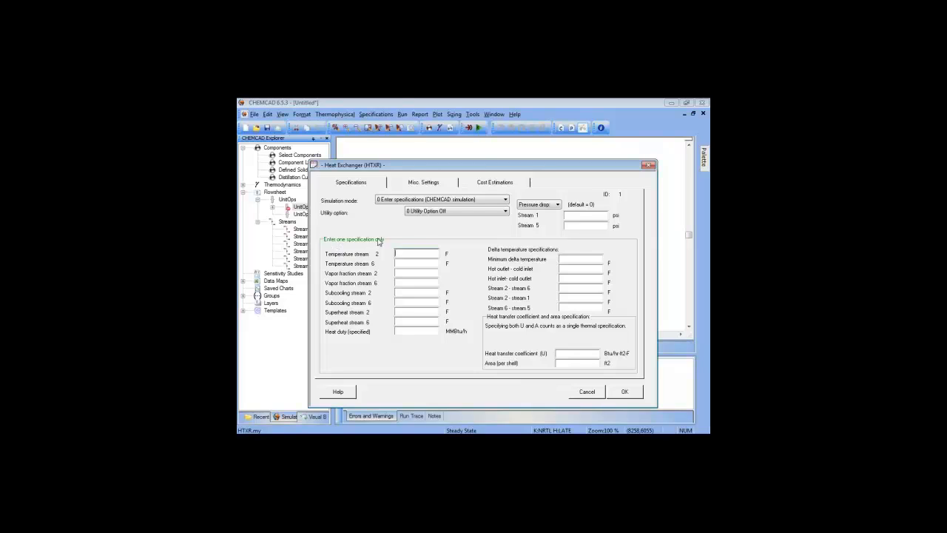
mouse_move(436, 169)
mouse_down()
mouse_move(457, 273)
mouse_move(437, 172)
mouse_up()
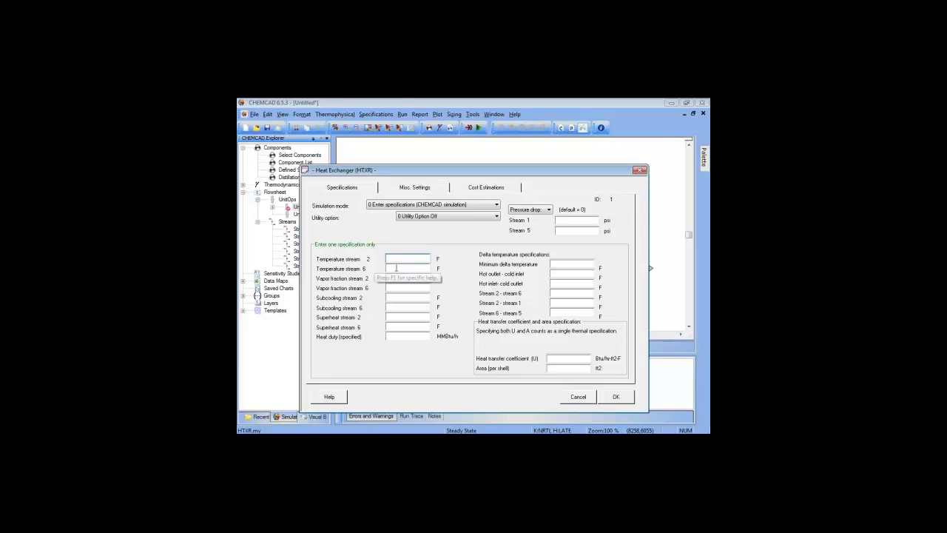
click(397, 268)
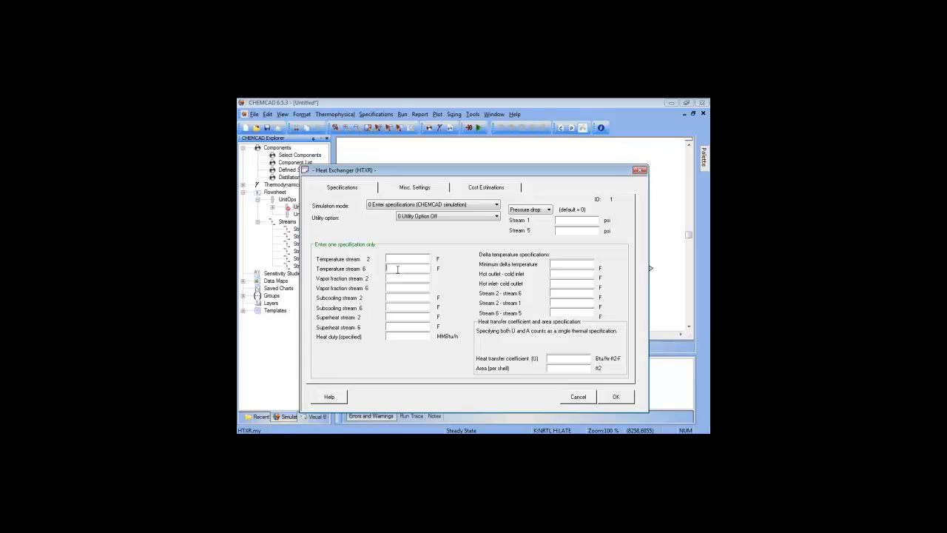
text(105)
drag(471, 175, 492, 286)
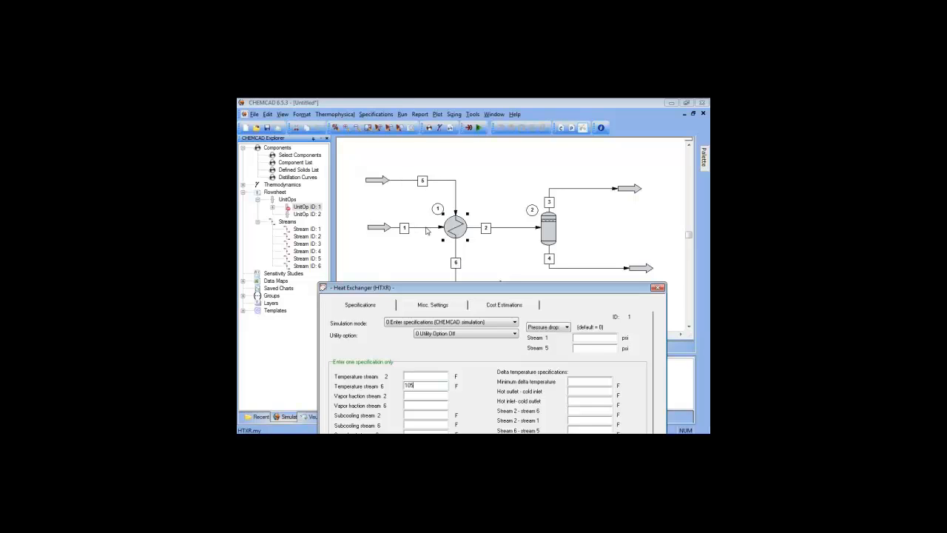
drag(502, 290, 477, 158)
click(612, 391)
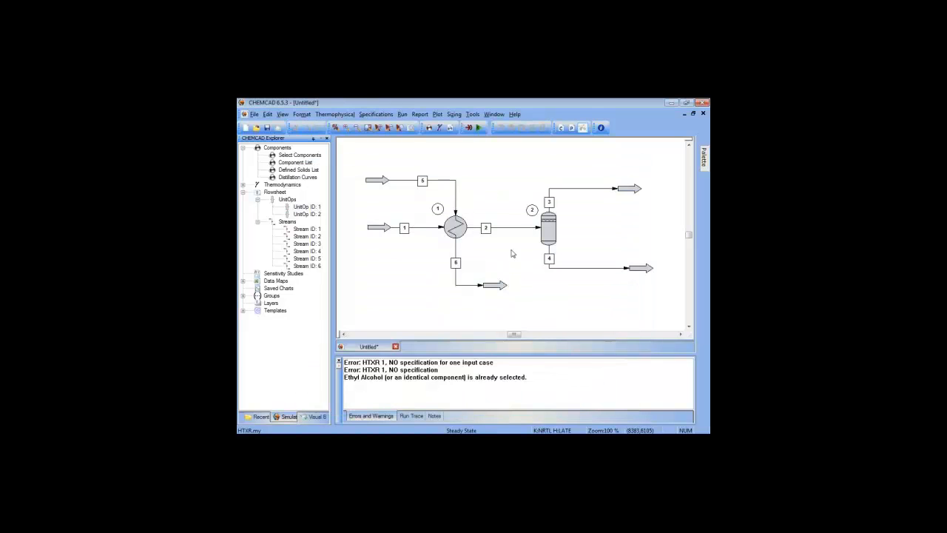
- Open flash unit 2, review the flash modes, and accept mode 0, using inlet T and P to calculate V/F and heat
double_click(551, 231)
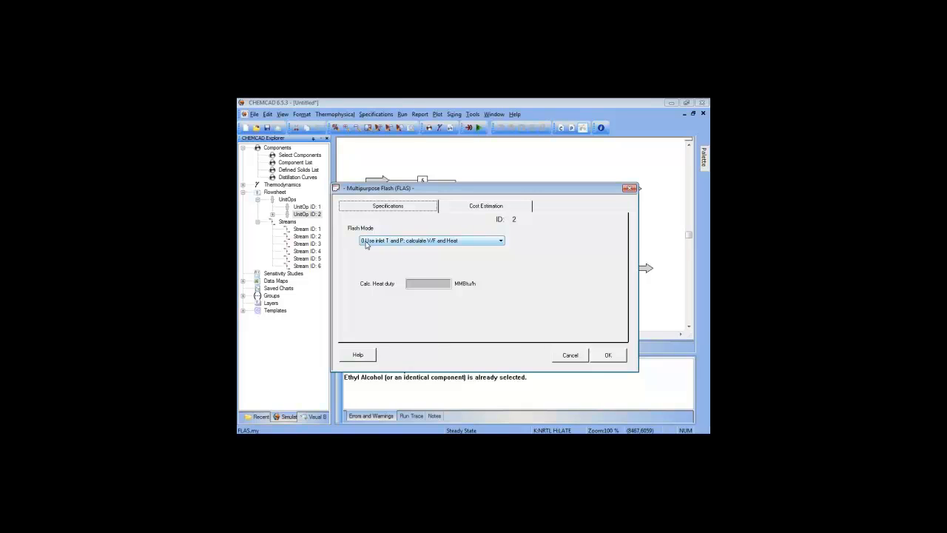
click(415, 243)
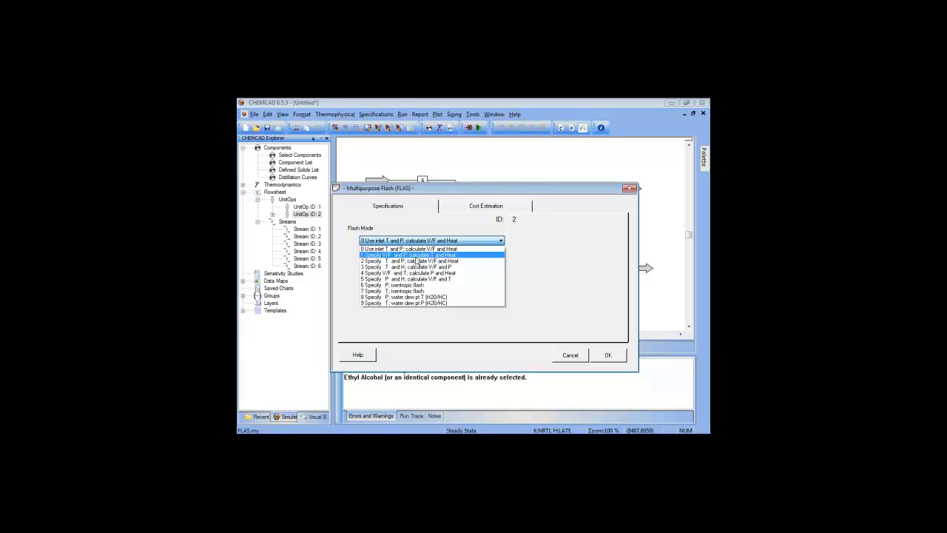
click(528, 253)
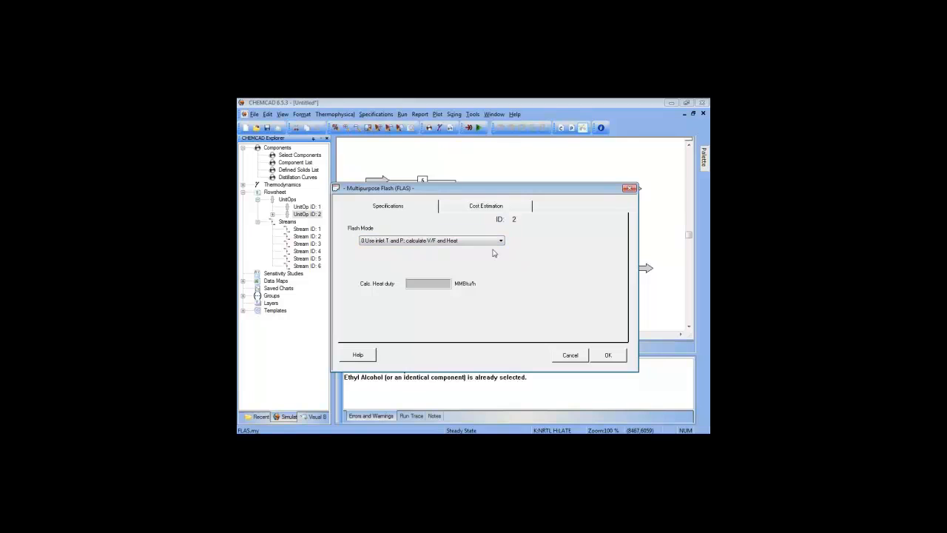
click(607, 355)
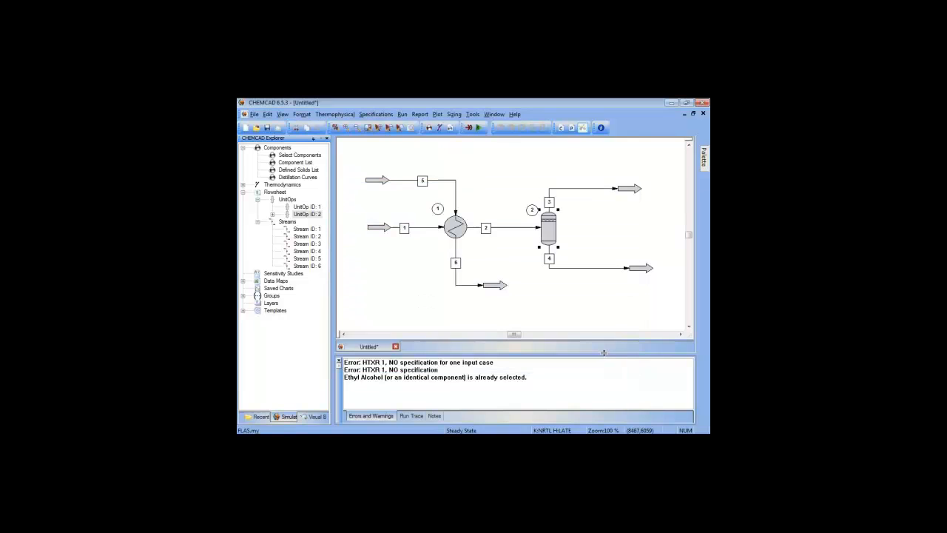
click(539, 291)
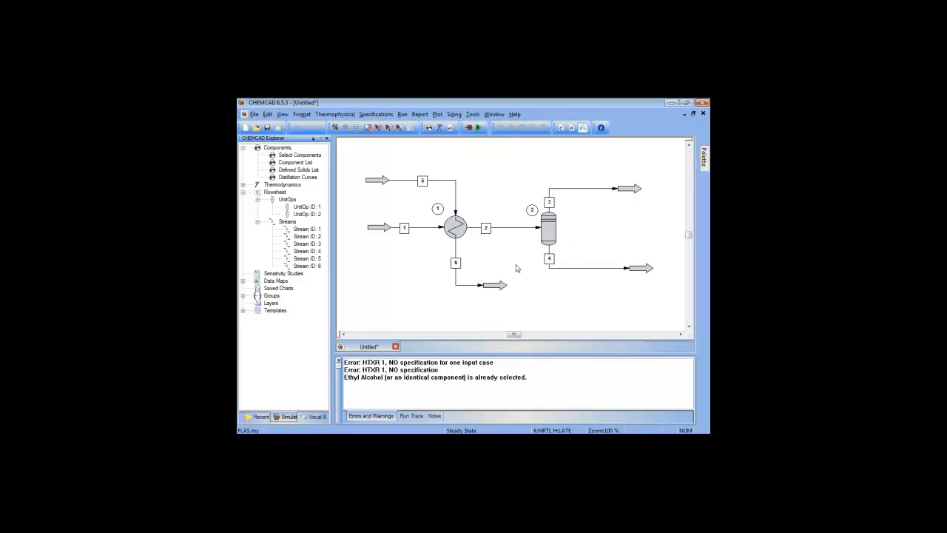
right_click(456, 226)
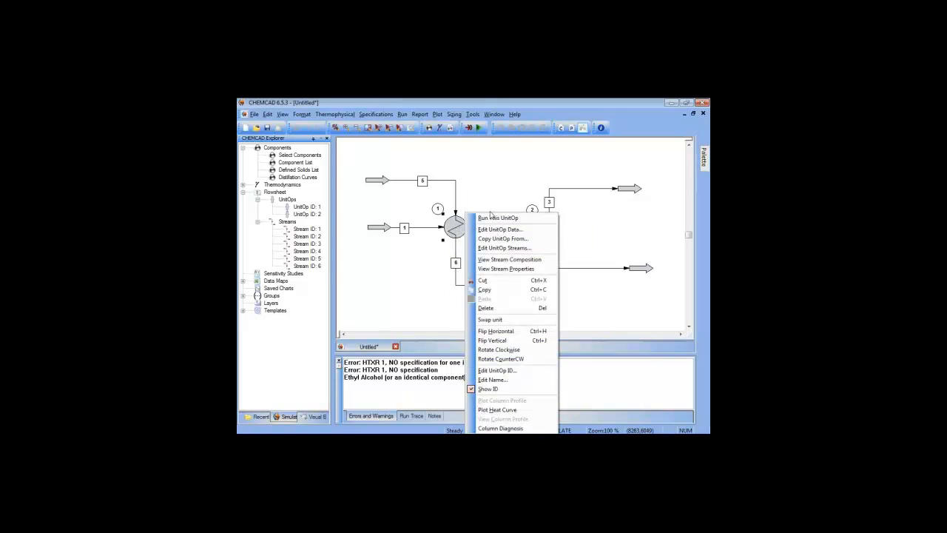
click(495, 176)
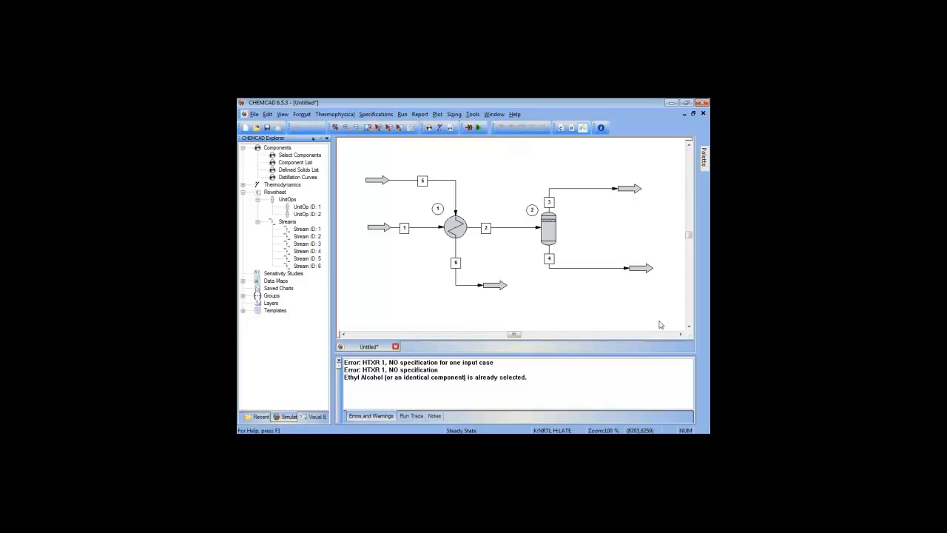
click(403, 115)
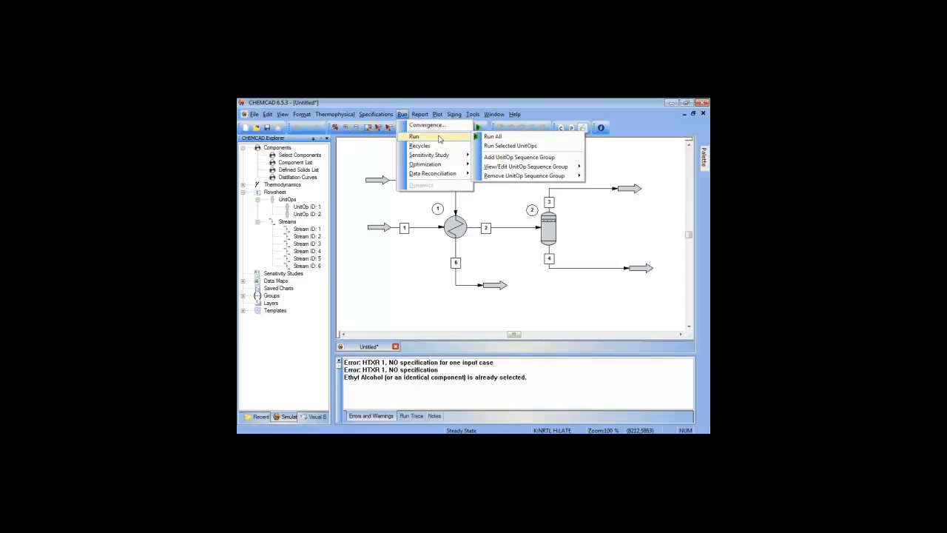
click(495, 263)
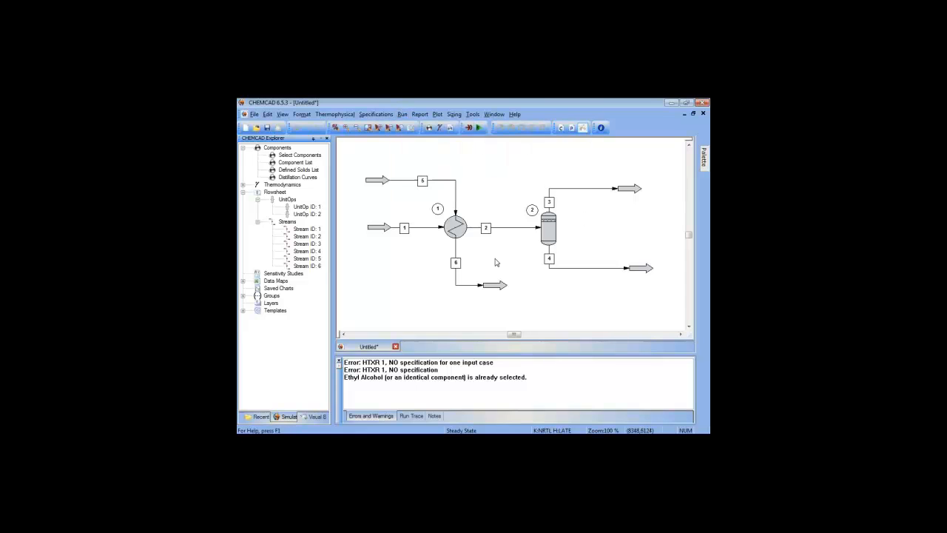
- Run only heat exchanger 1 and check the data of streams 2, 3 and 4
right_click(461, 230)
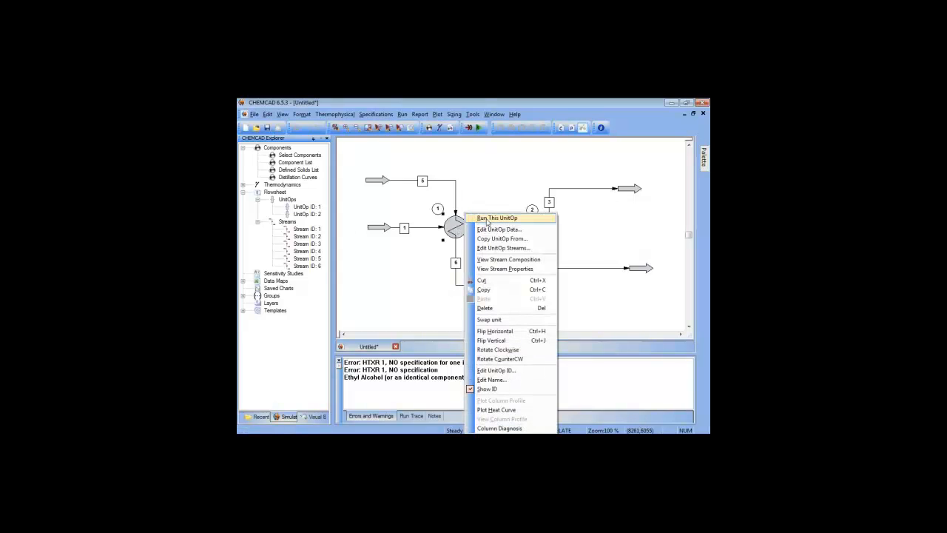
click(488, 219)
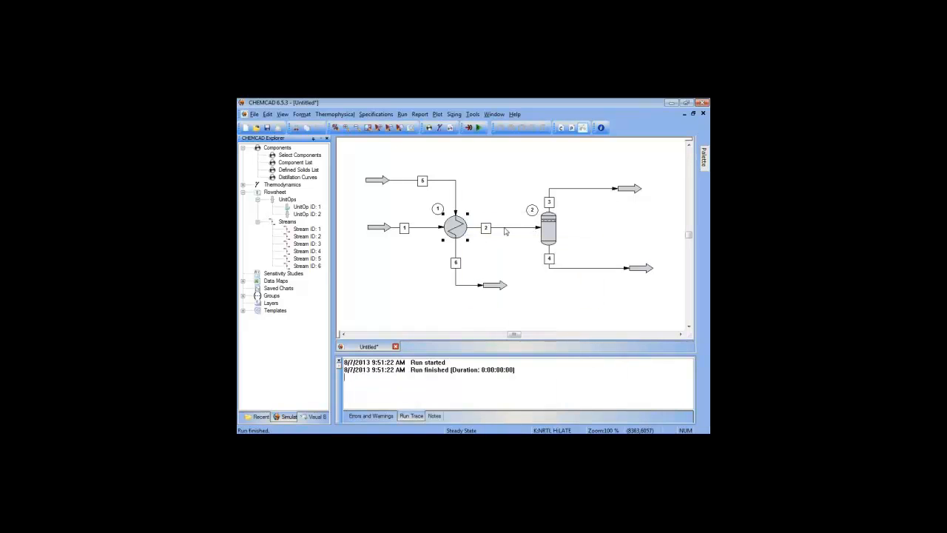
mouse_move(513, 232)
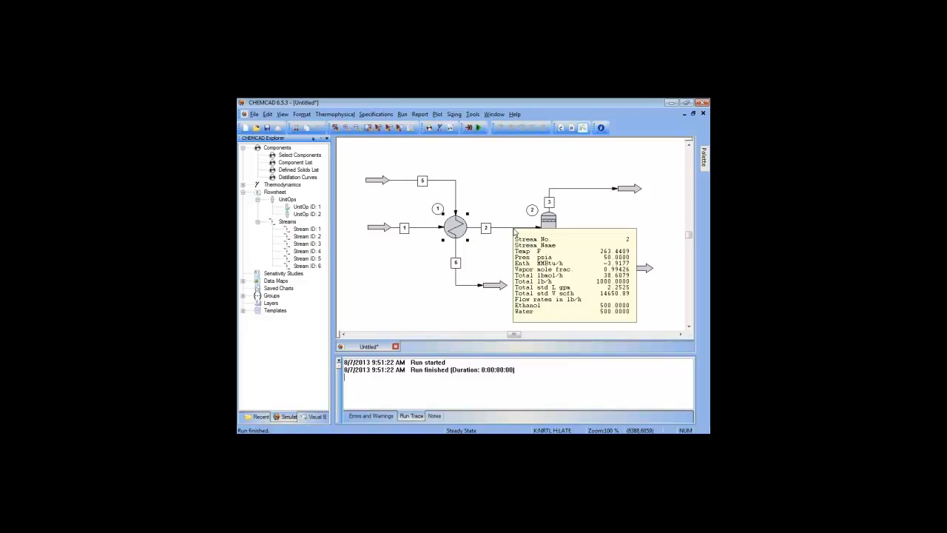
mouse_move(549, 226)
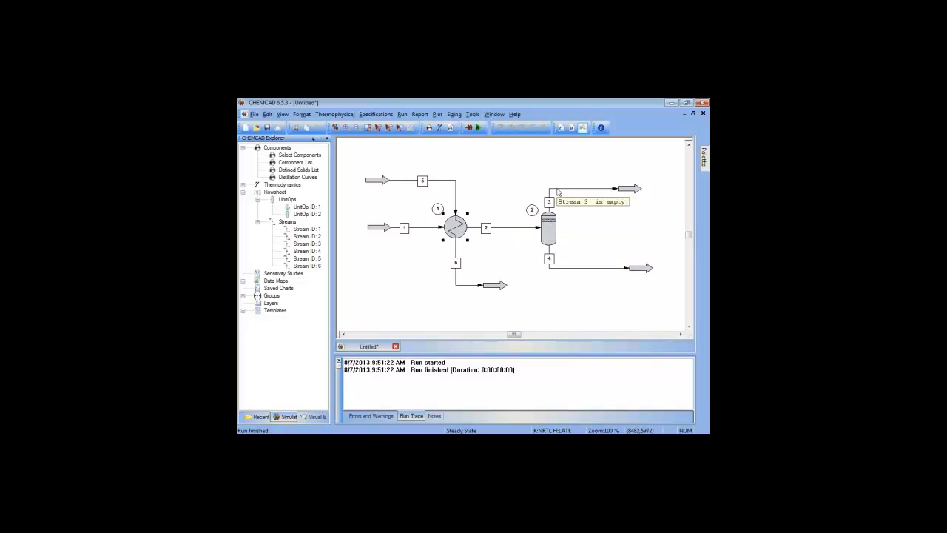
mouse_move(568, 272)
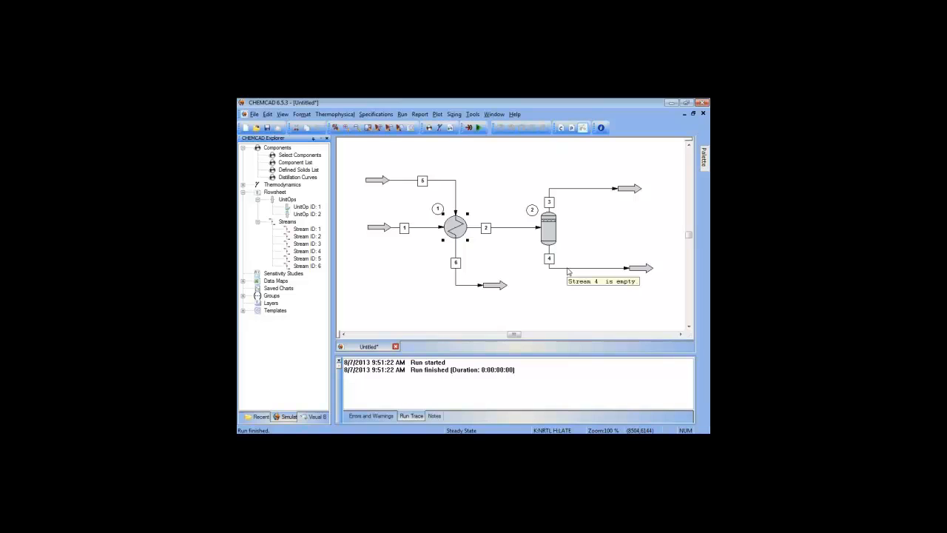
- Run only flash unit 2 and check the conditions and flows of outlet streams 3 and 4
right_click(548, 230)
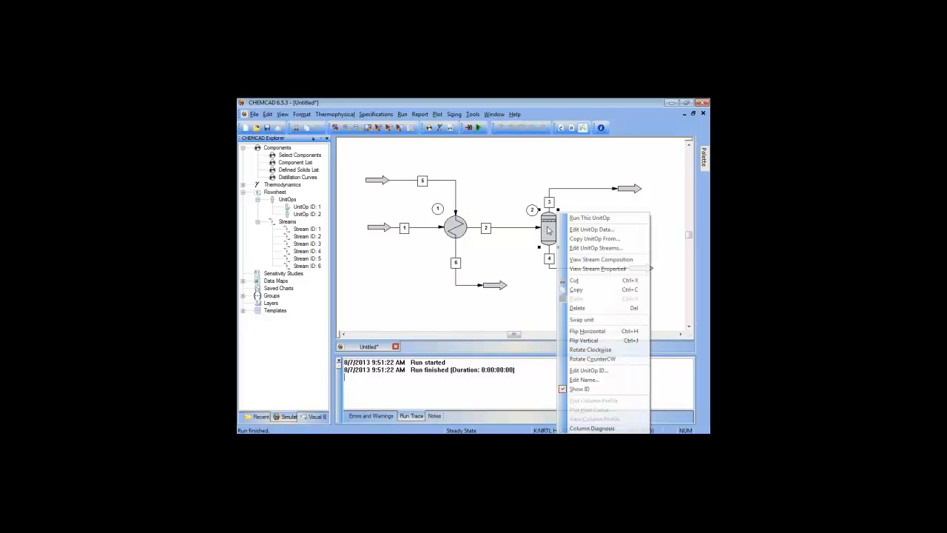
click(588, 218)
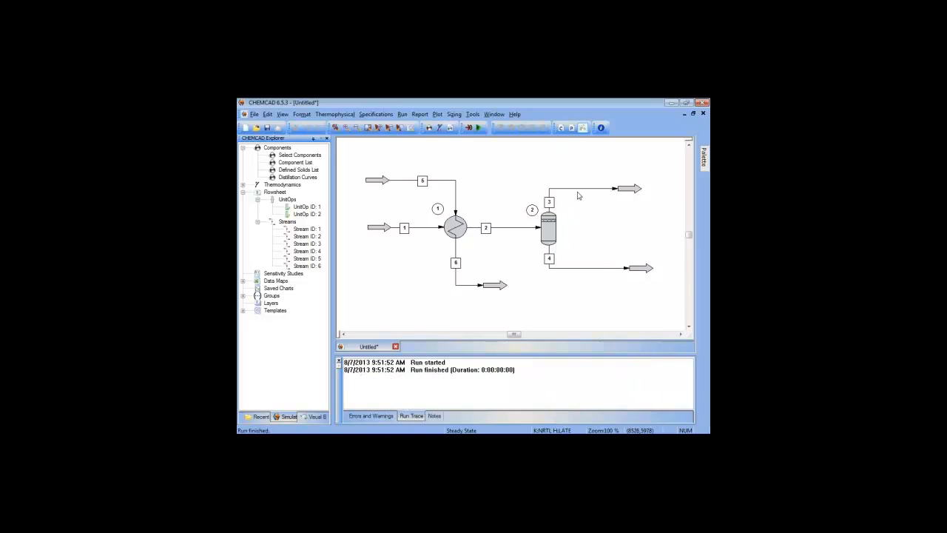
mouse_move(577, 190)
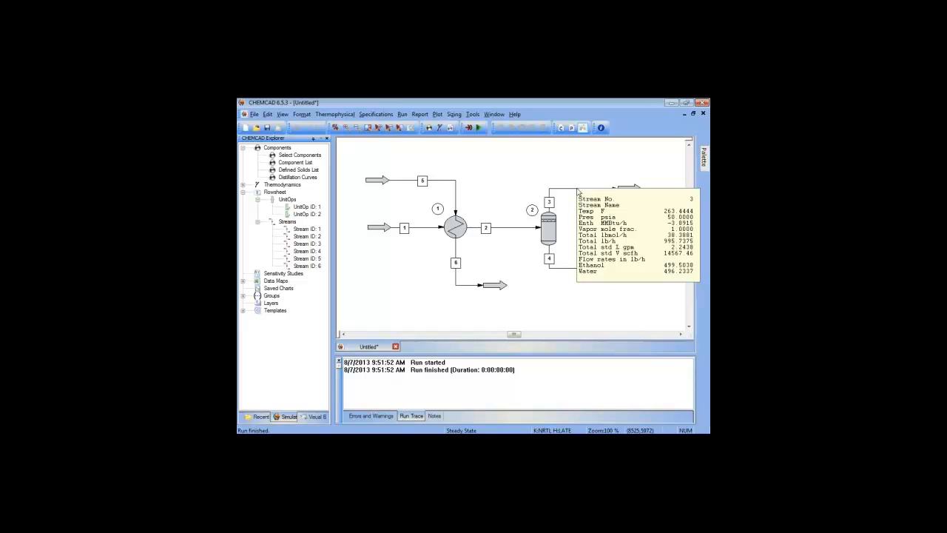
mouse_move(578, 271)
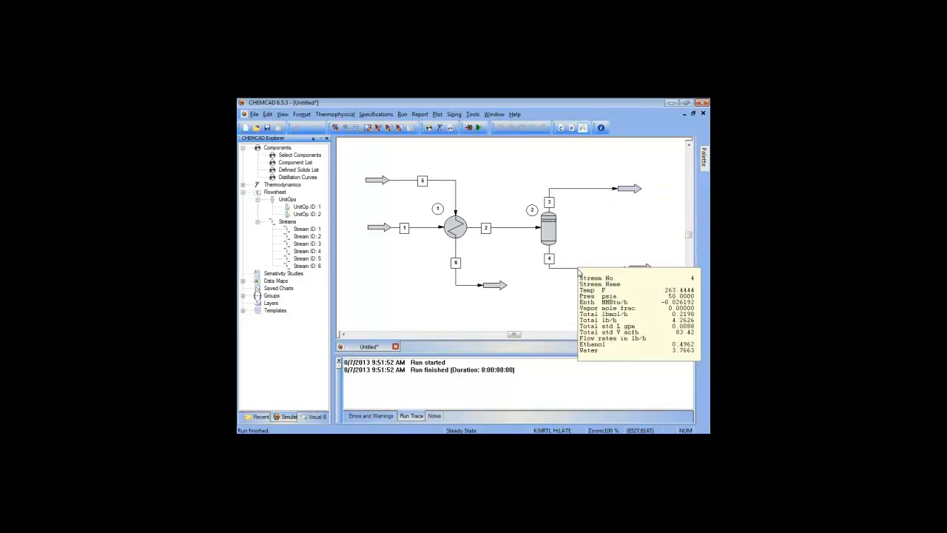
- Edit heat exchanger 1 and set its utility option to calculate the flow of stream 5
double_click(458, 229)
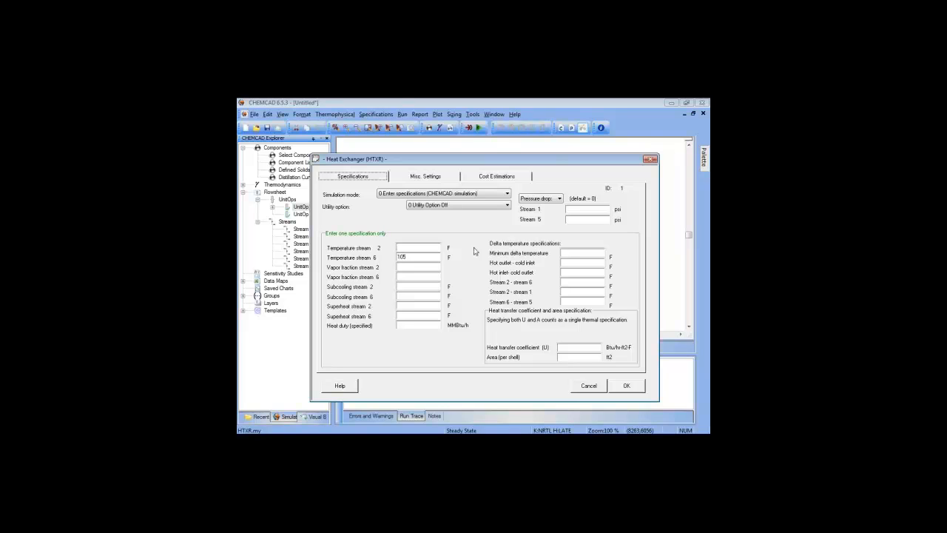
click(486, 207)
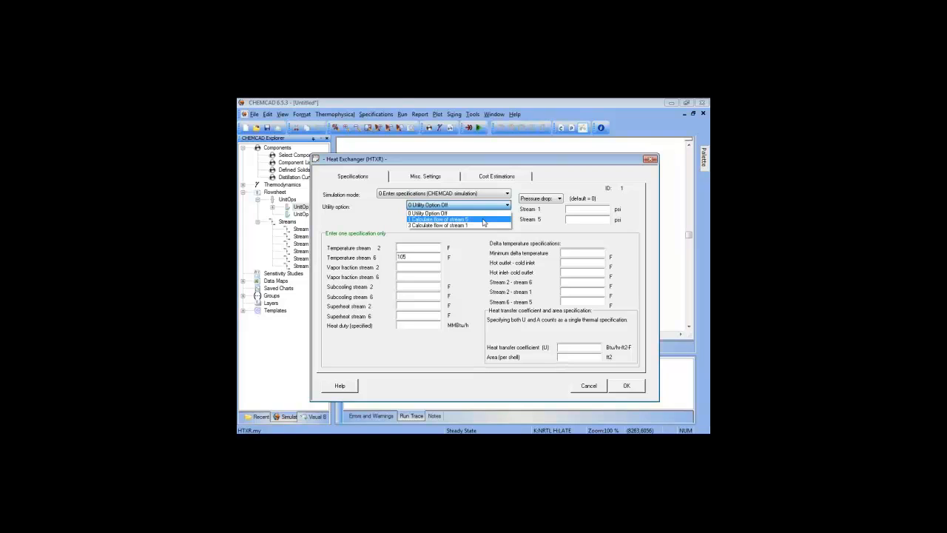
click(484, 221)
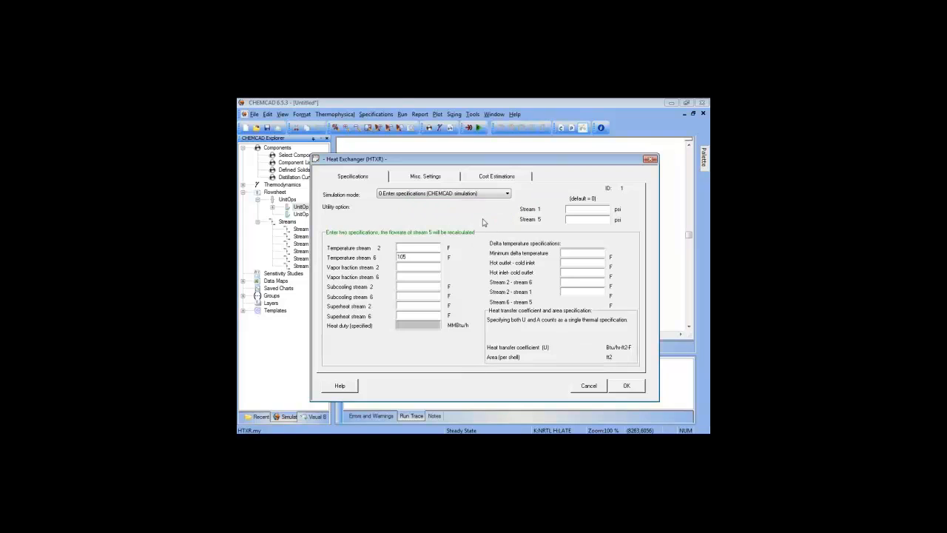
drag(489, 162, 502, 237)
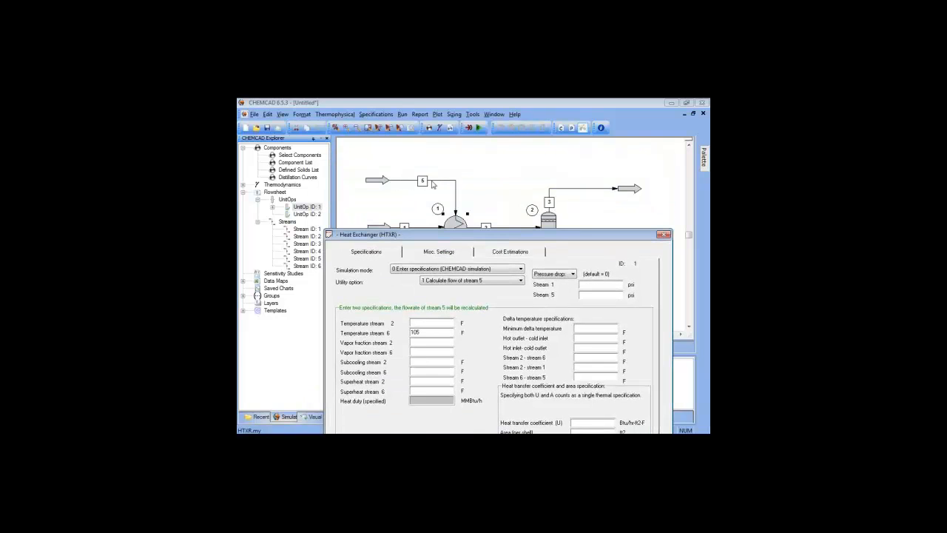
drag(457, 235, 437, 173)
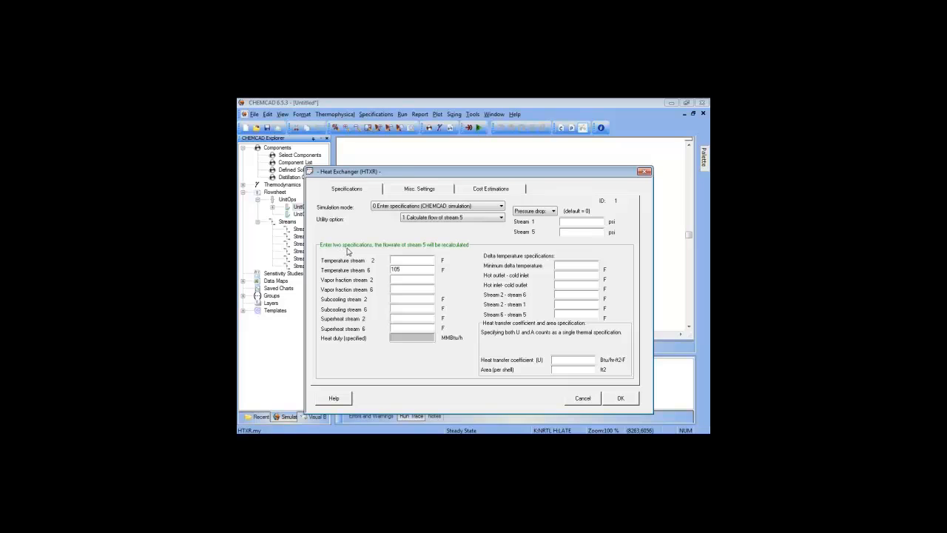
- Add a stream 2 outlet temperature specification of 250 F to the heat exchanger and accept the settings
click(399, 259)
text(250)
drag(480, 174, 493, 284)
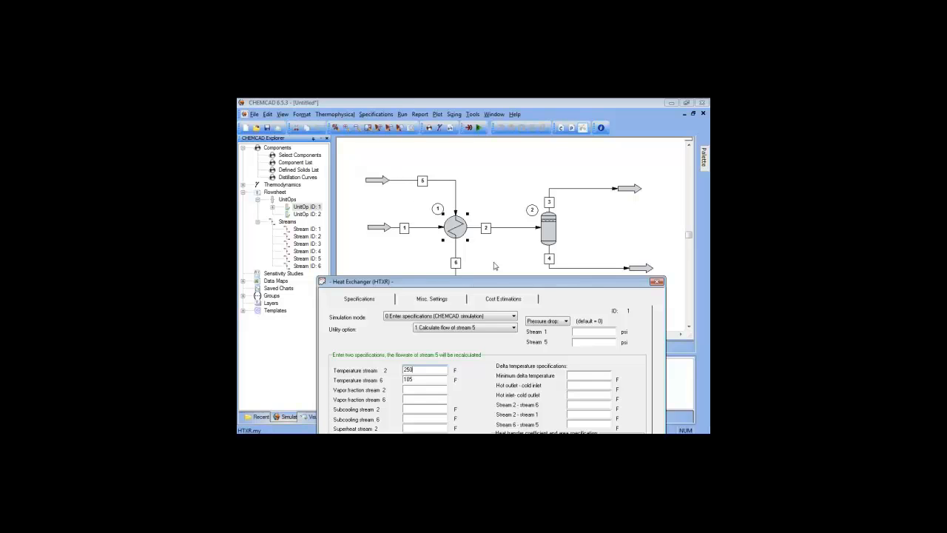
drag(487, 285, 473, 150)
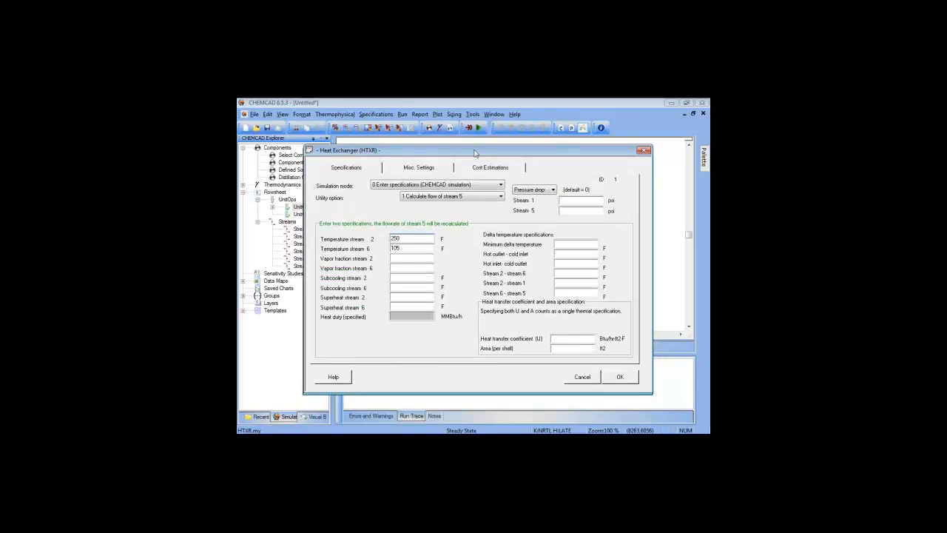
click(620, 374)
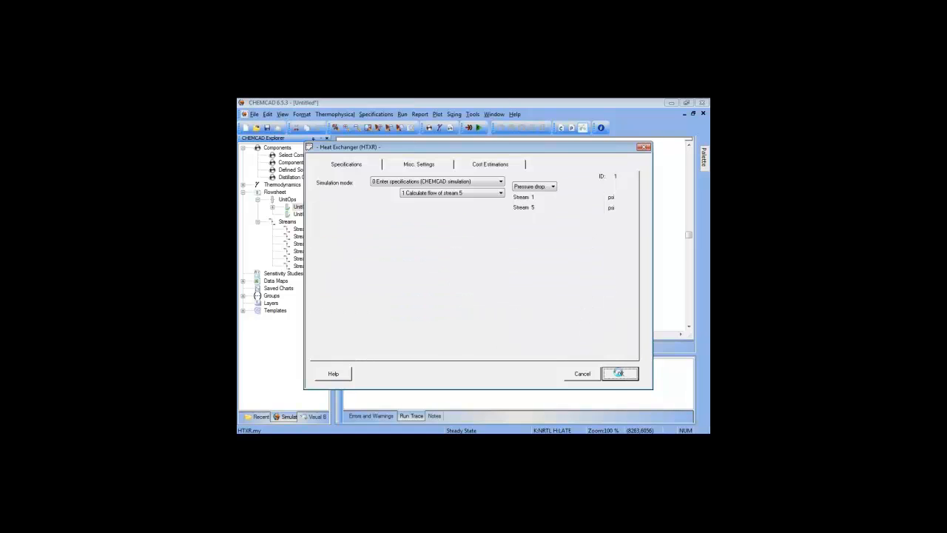
click(554, 299)
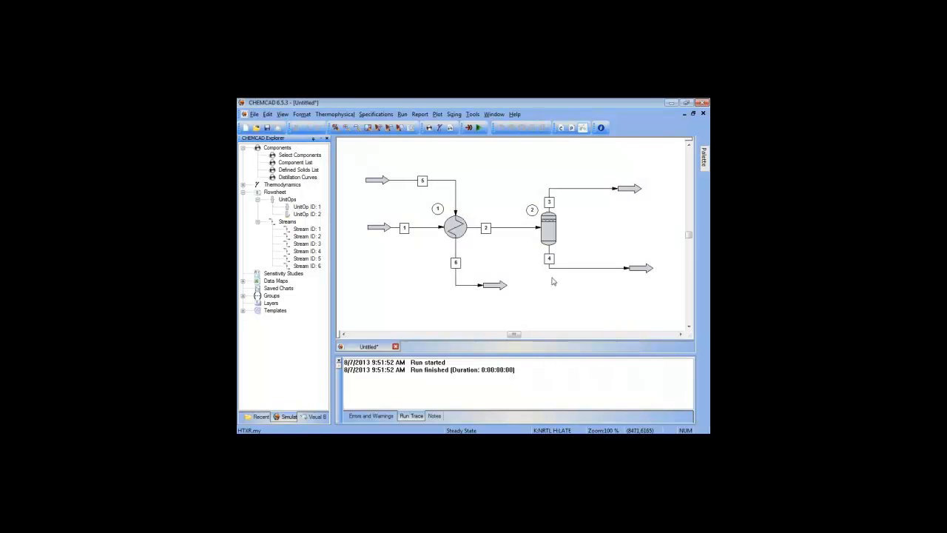
- Run the entire flowsheet and check the conditions and flows of streams 2, 3 and 4
click(479, 128)
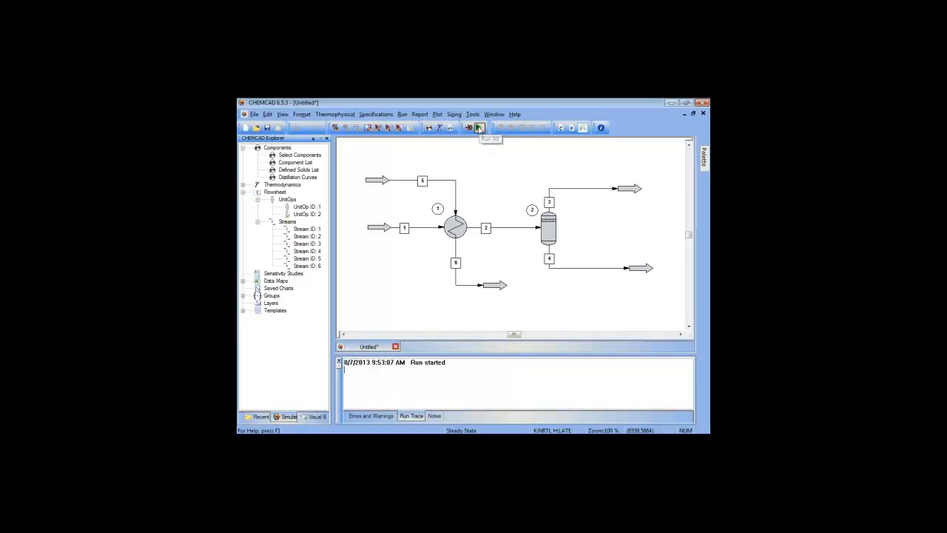
mouse_move(502, 230)
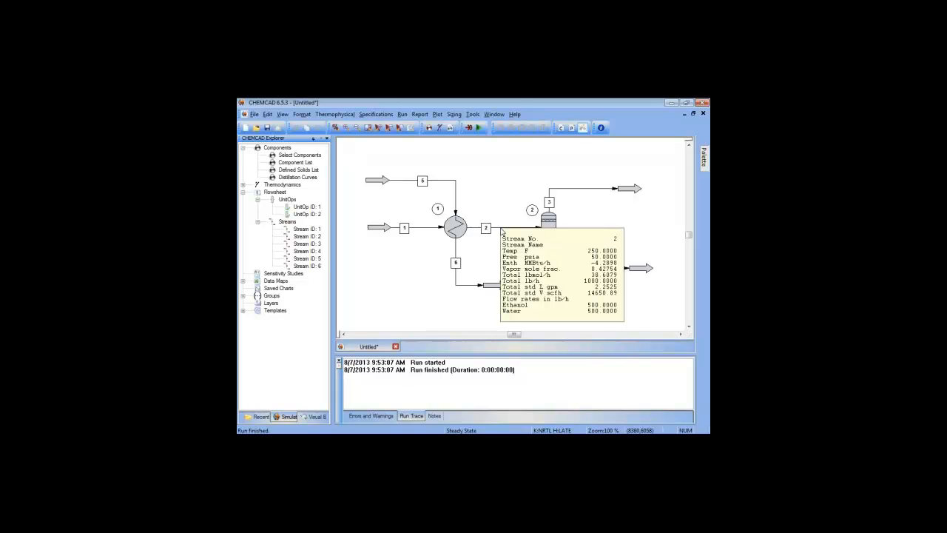
mouse_move(585, 192)
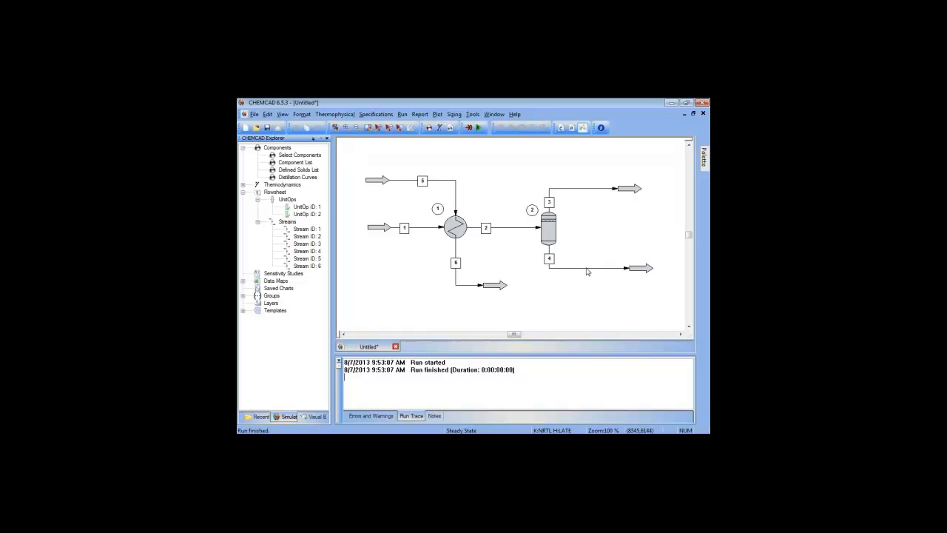
mouse_move(587, 270)
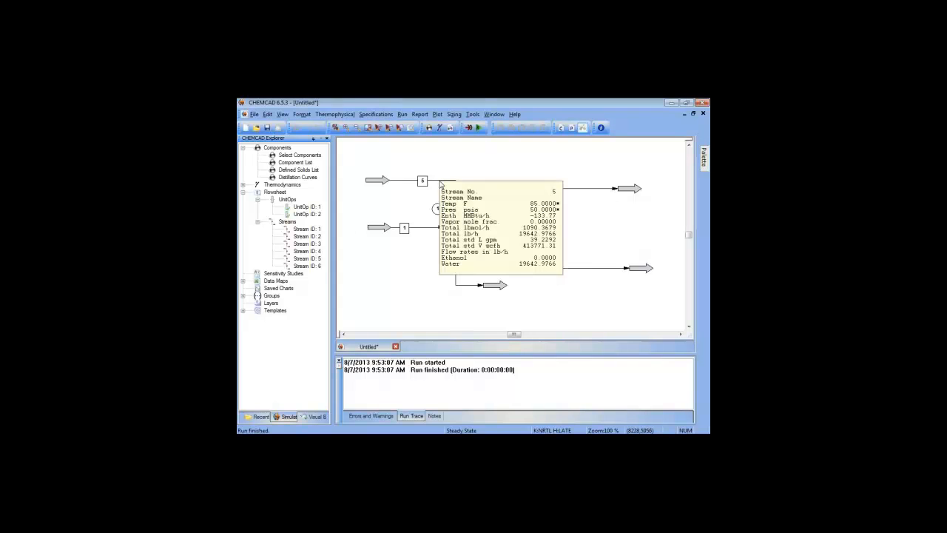
- Review the specification data of stream 5 and its calculated standard liquid flow in the stream properties report, and close the report
double_click(441, 184)
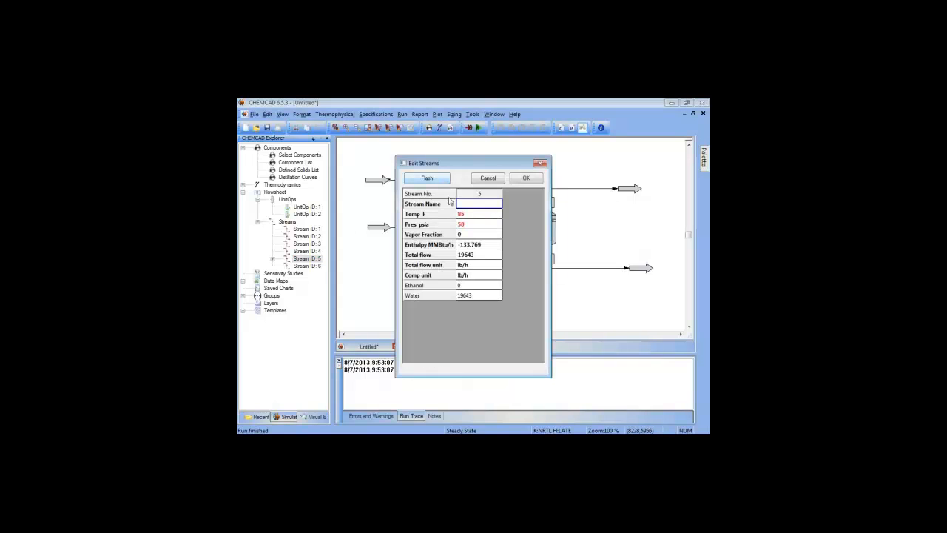
click(524, 178)
right_click(442, 183)
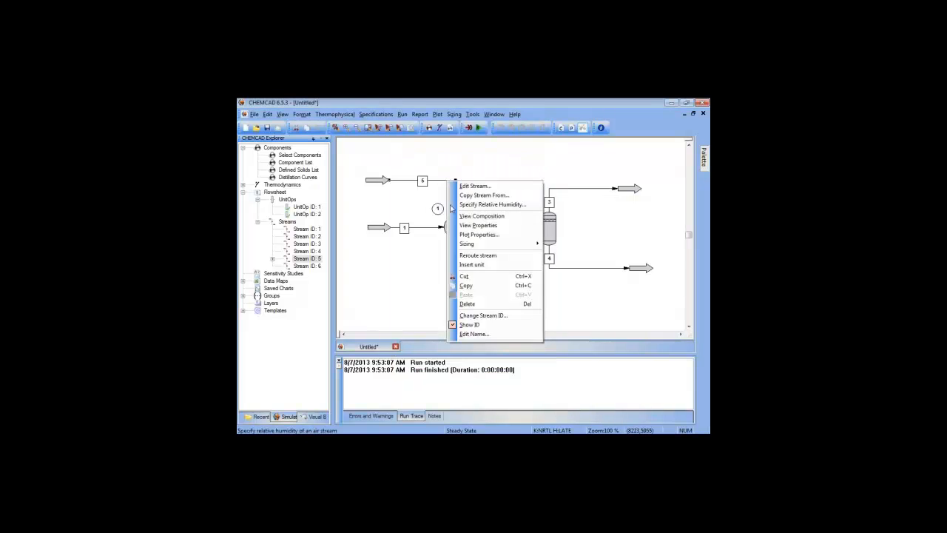
click(478, 224)
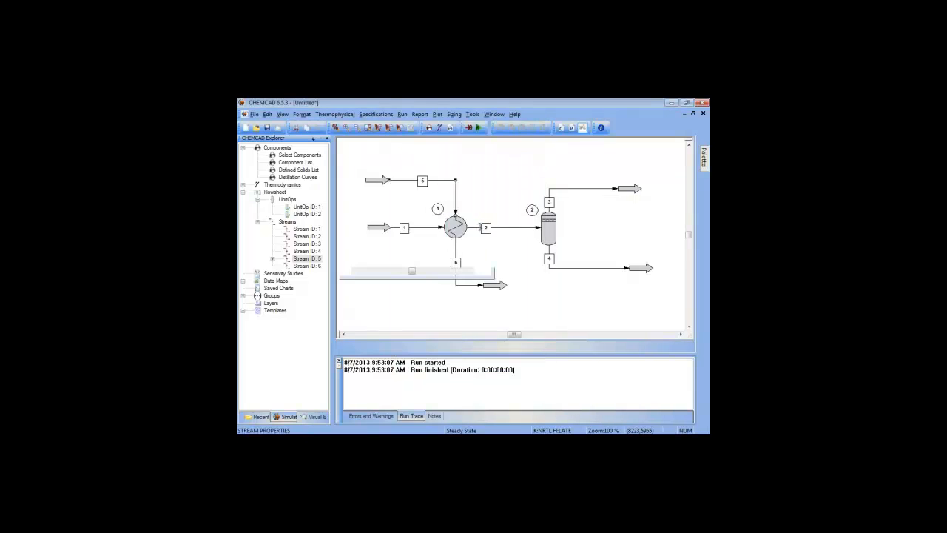
scroll(484, 264, down, 1)
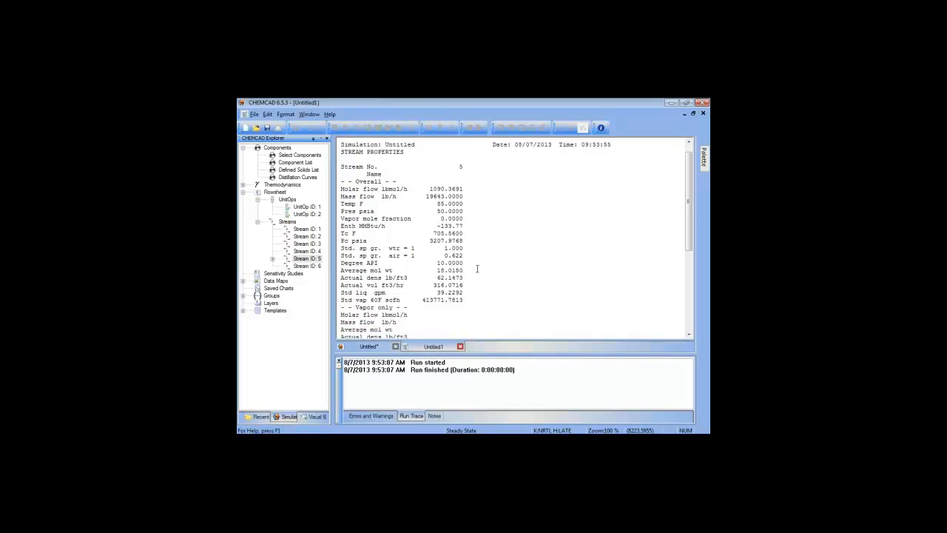
double_click(460, 281)
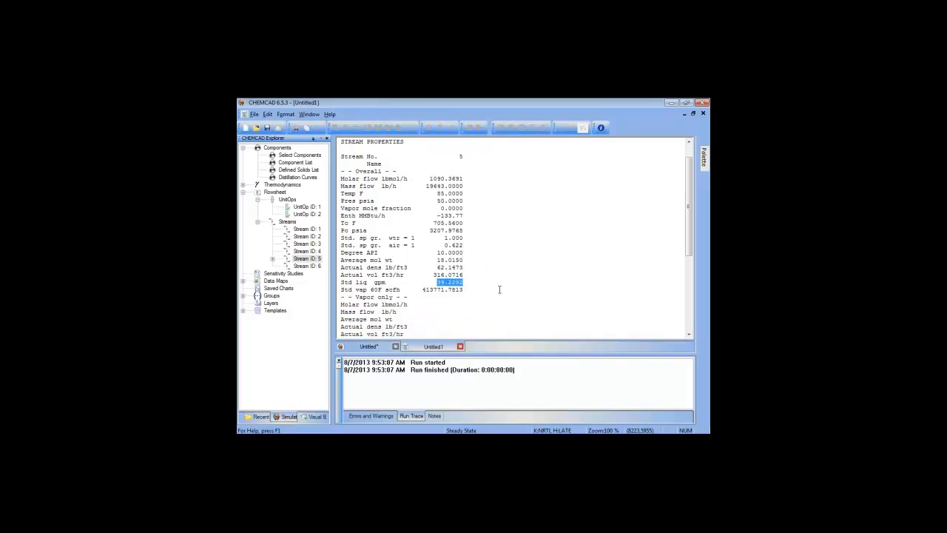
click(460, 347)
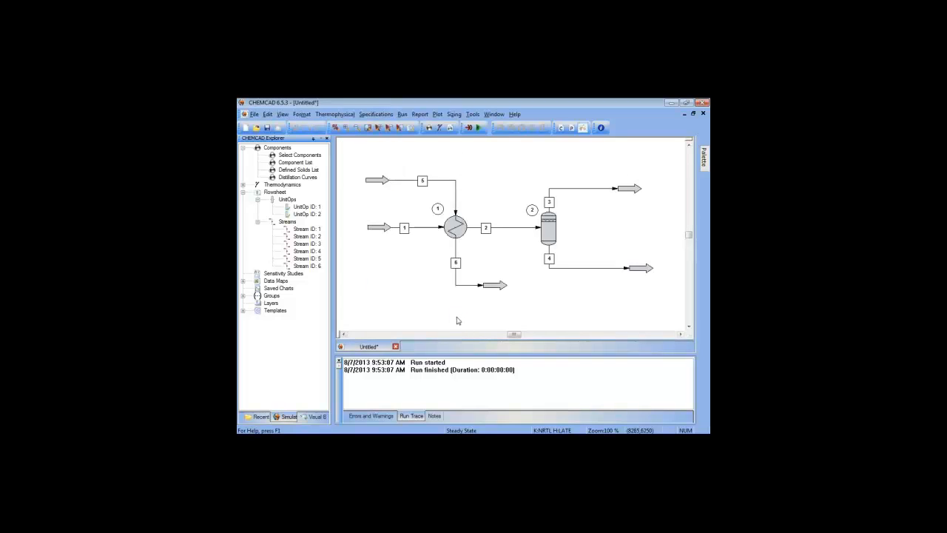
- Save the simulation as "CHEMCAD Essentials Topic 1" in the My Simulations folder
click(253, 115)
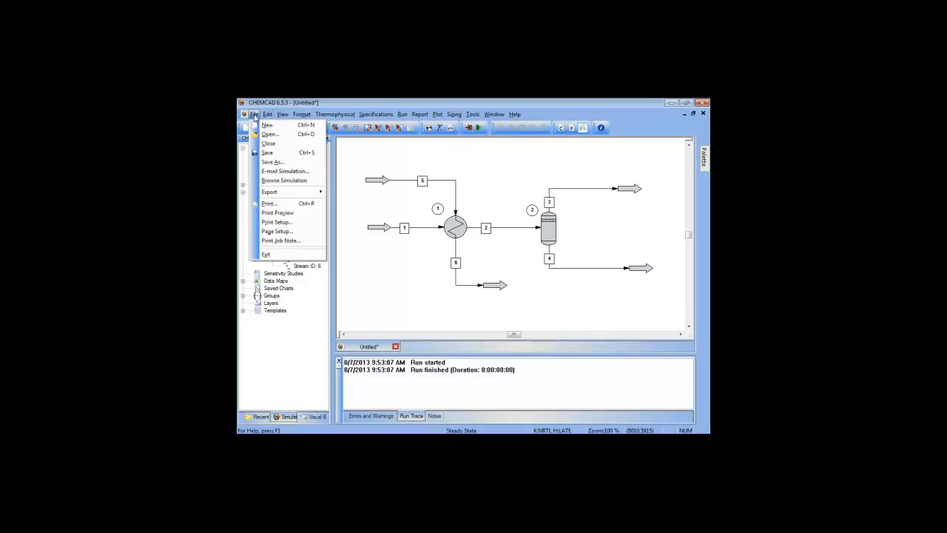
click(272, 162)
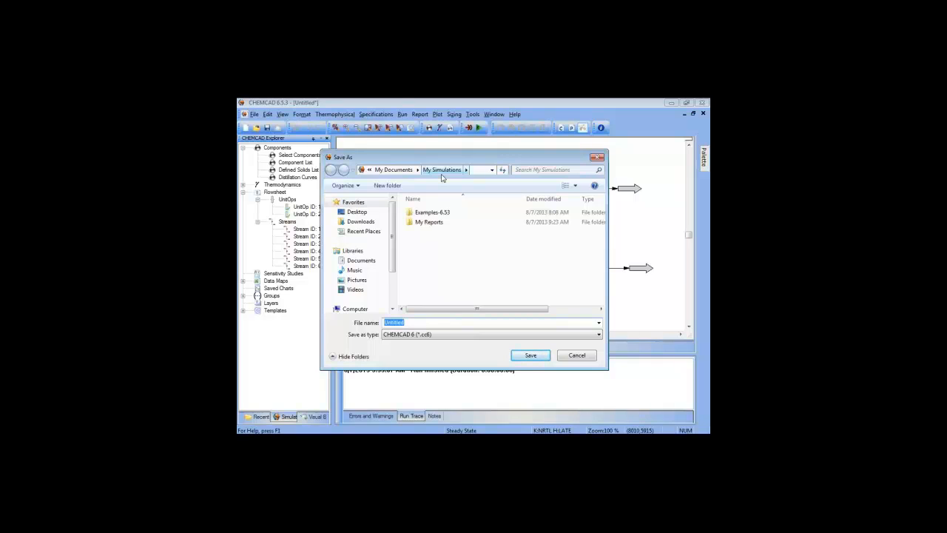
text(CHEMCAD Esee)
key(BackSpace)
key(BackSpace)
text(sentials Topic 1)
key(Return)
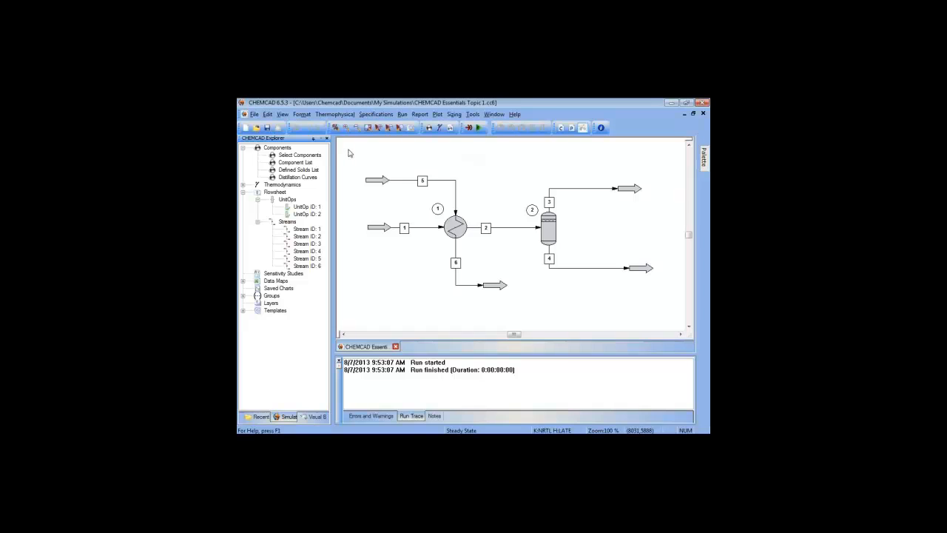
- Look for the saved simulation among the recently used files and in the My Simulations folder without opening it
click(264, 416)
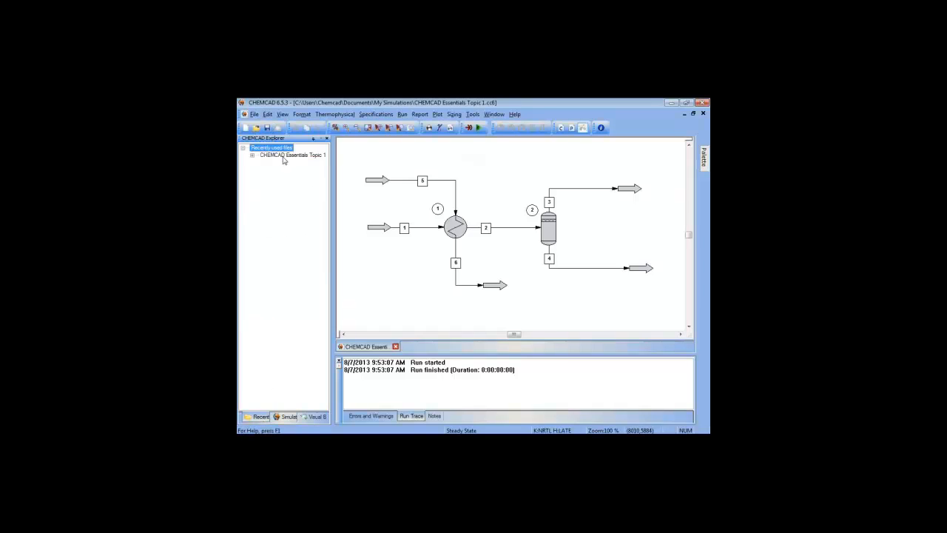
click(290, 417)
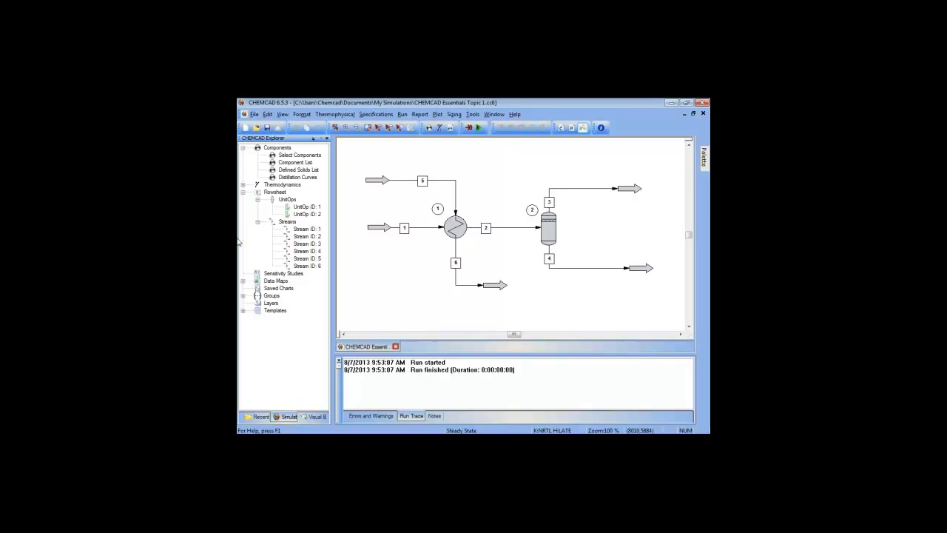
click(255, 115)
click(269, 134)
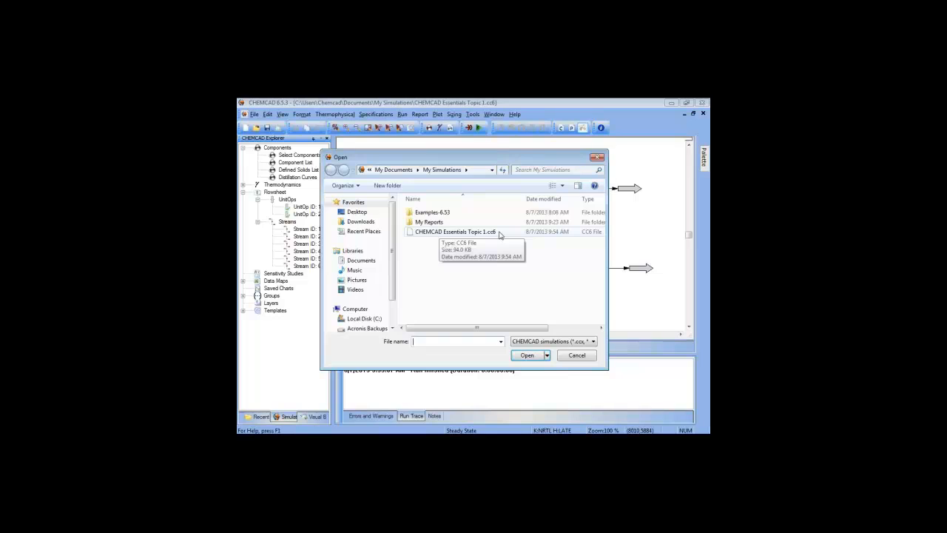
click(577, 356)
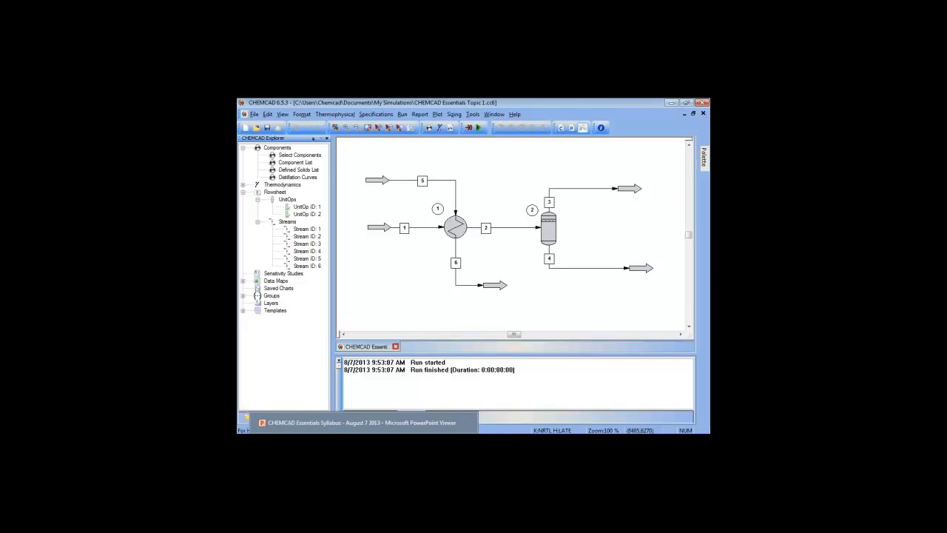
- Switch to the CHEMCAD Essentials Syllabus presentation in PowerPoint Viewer
click(357, 422)
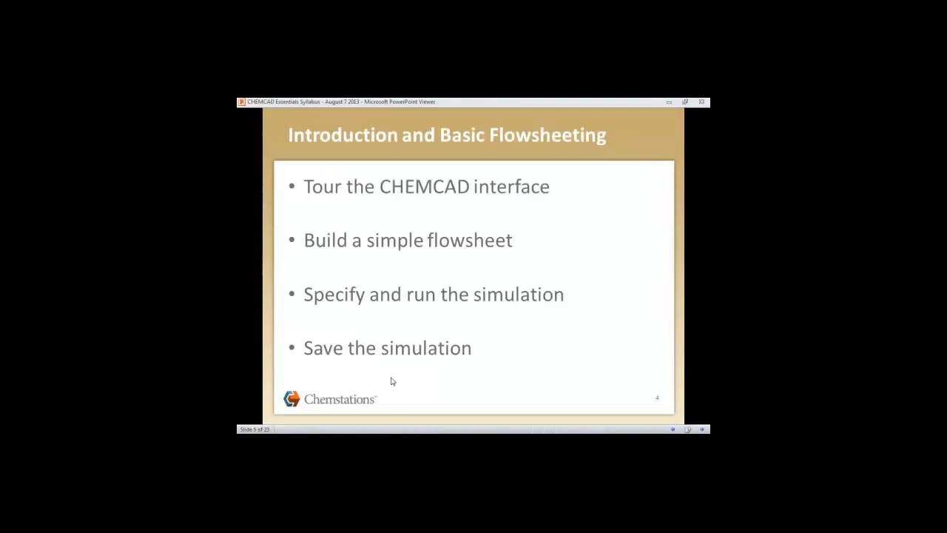